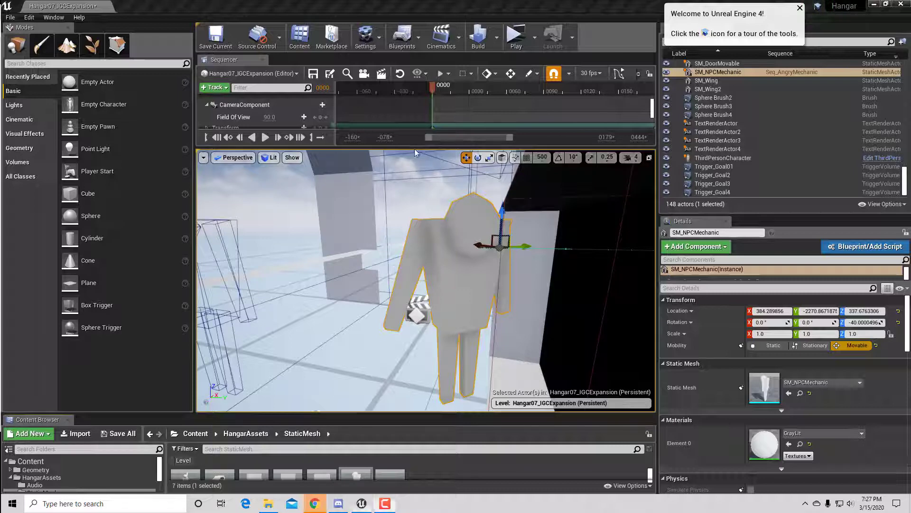
Step: Start a standalone preview of the level and run the character to the Angry Mechanic trigger to watch its cutscene
{"action": "left_click_drag", "start_coordinate": [416, 150], "coordinate": [416, 176]}
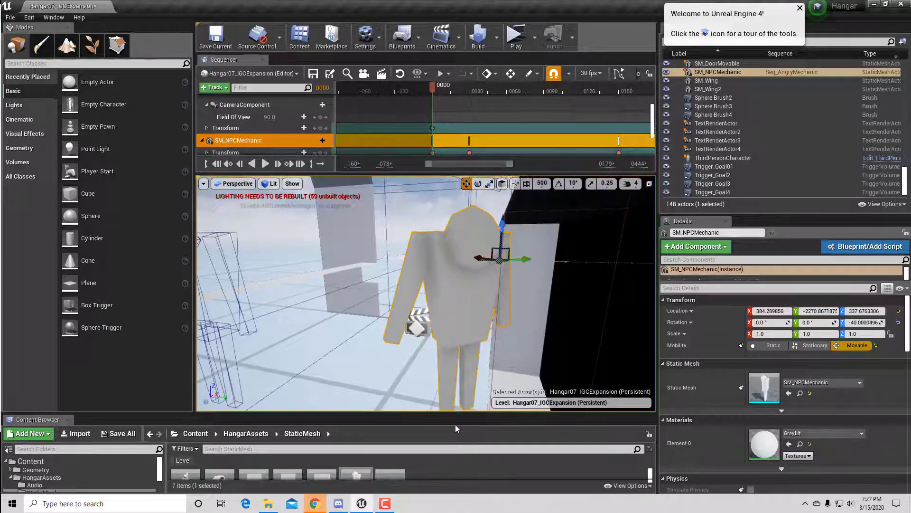
{"action": "left_click_drag", "start_coordinate": [457, 418], "coordinate": [458, 383]}
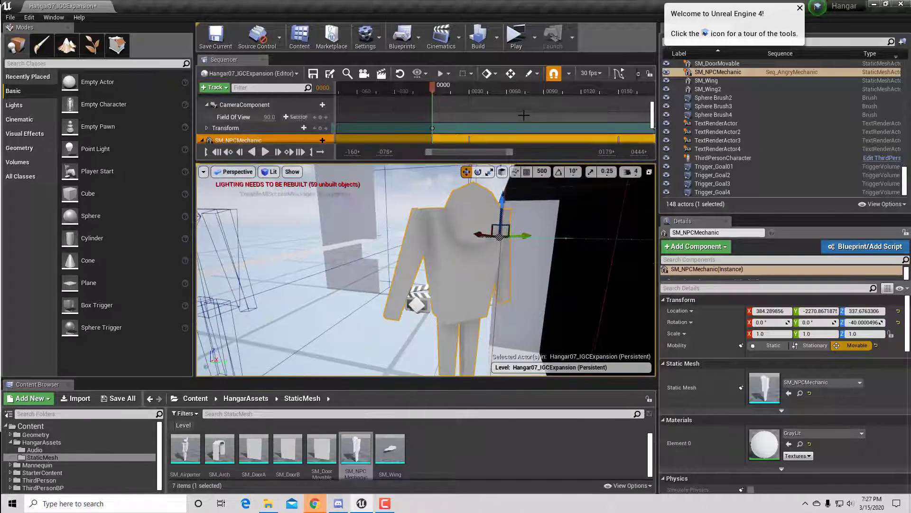
{"action": "left_click", "coordinate": [521, 32]}
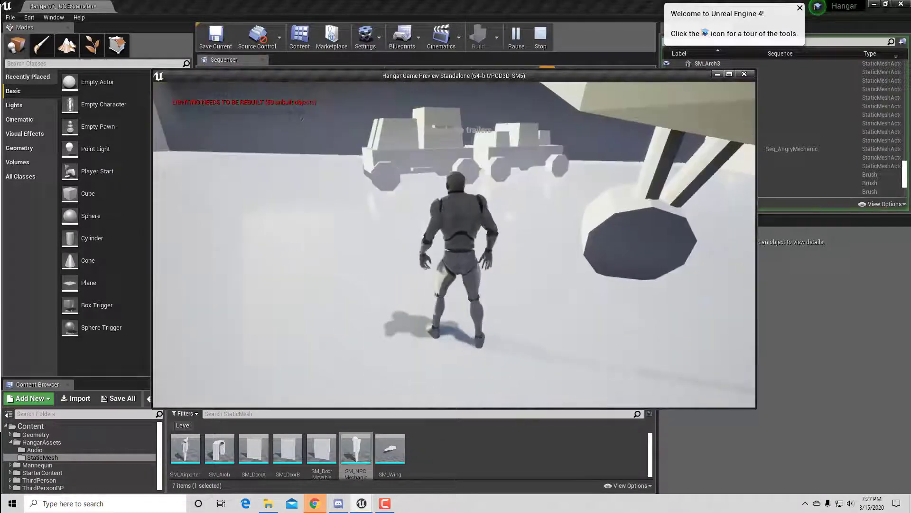
{"action": "key", "text": "w"}
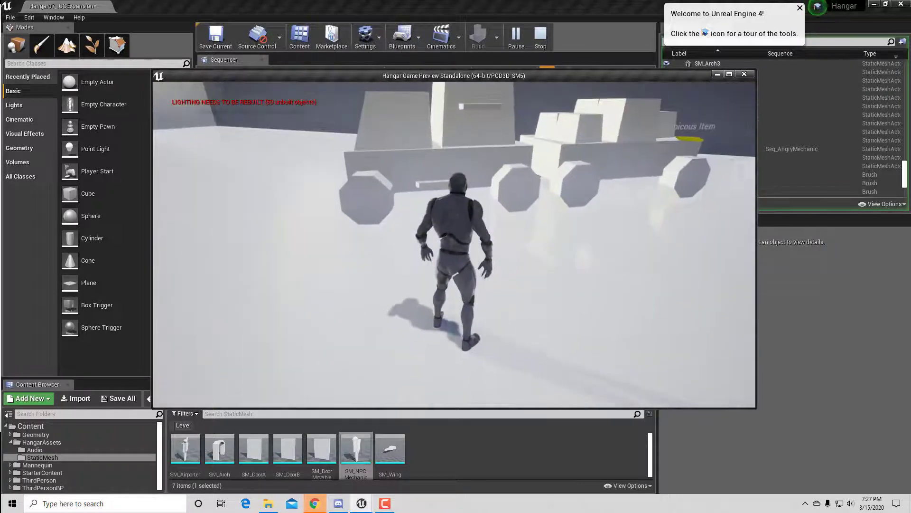
{"action": "key", "text": "d"}
{"action": "key", "text": "w"}
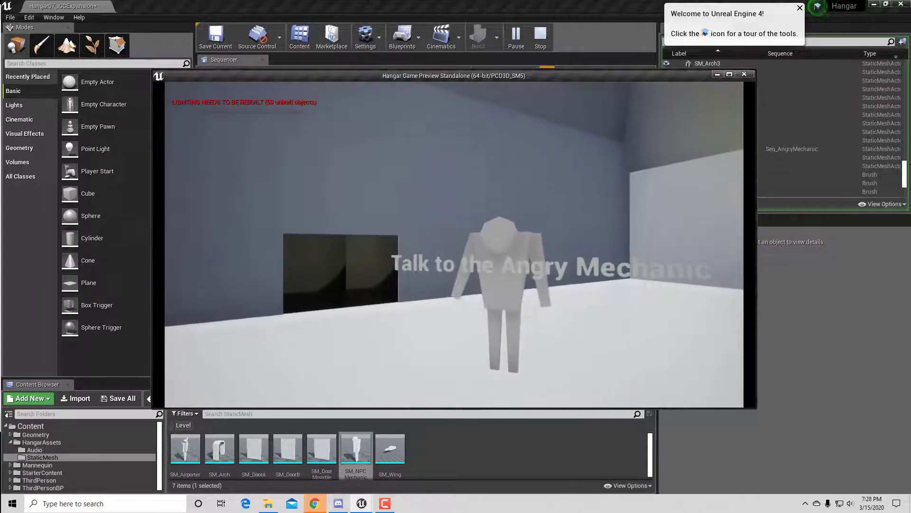
Step: Run the character across the hangar towards the door and the waving figure, and end the preview
{"action": "key", "text": "w"}
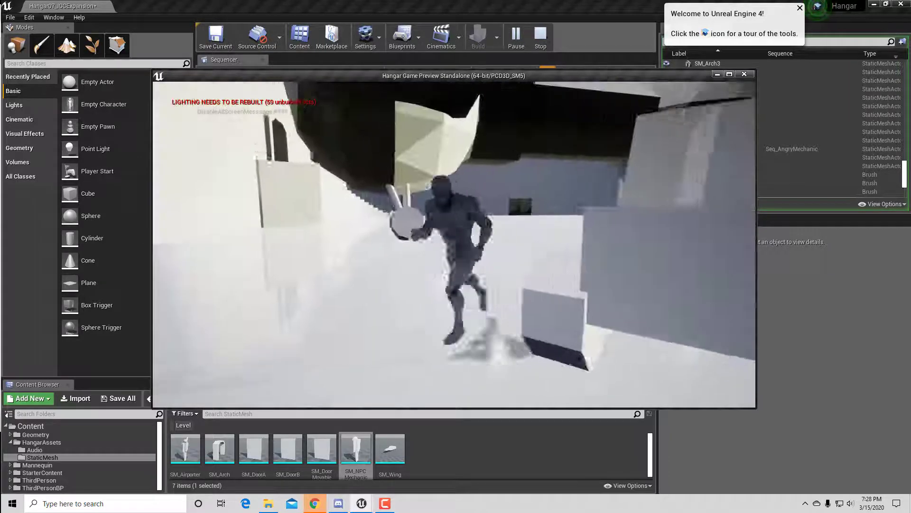
{"action": "key", "text": "w"}
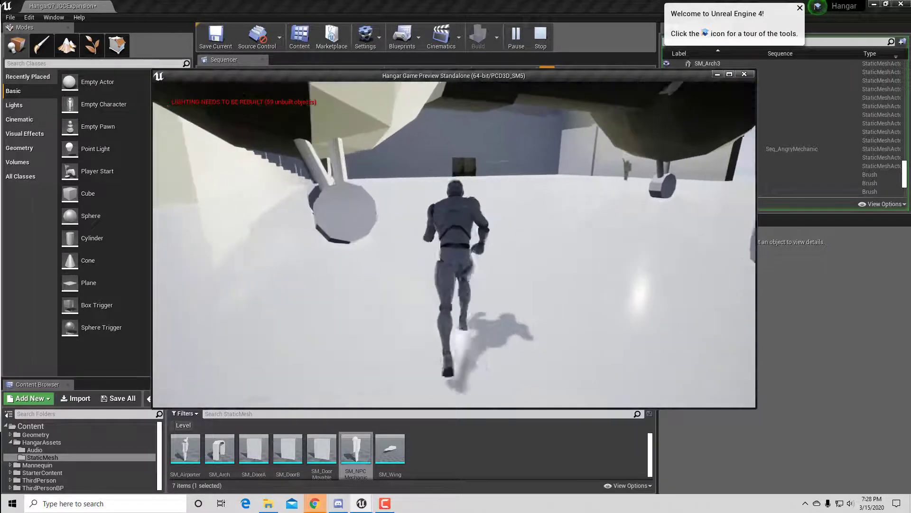
{"action": "key", "text": "a"}
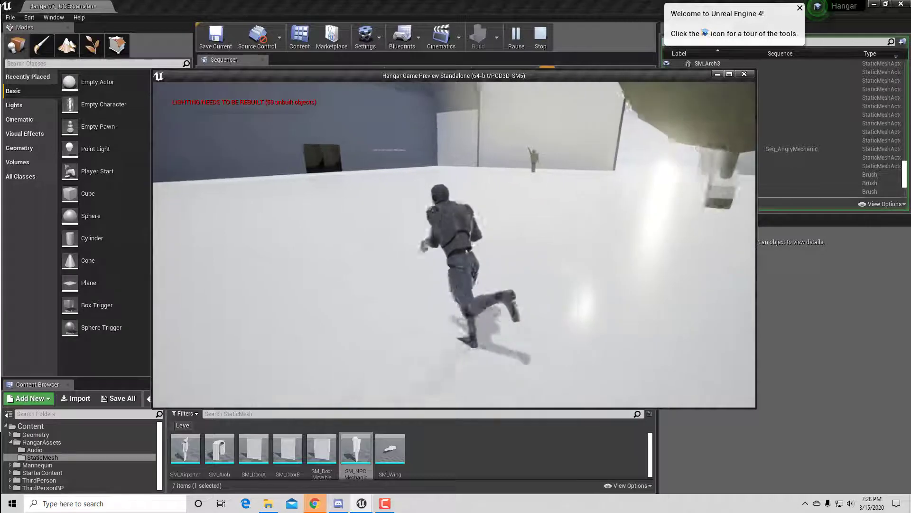
{"action": "key", "text": "d"}
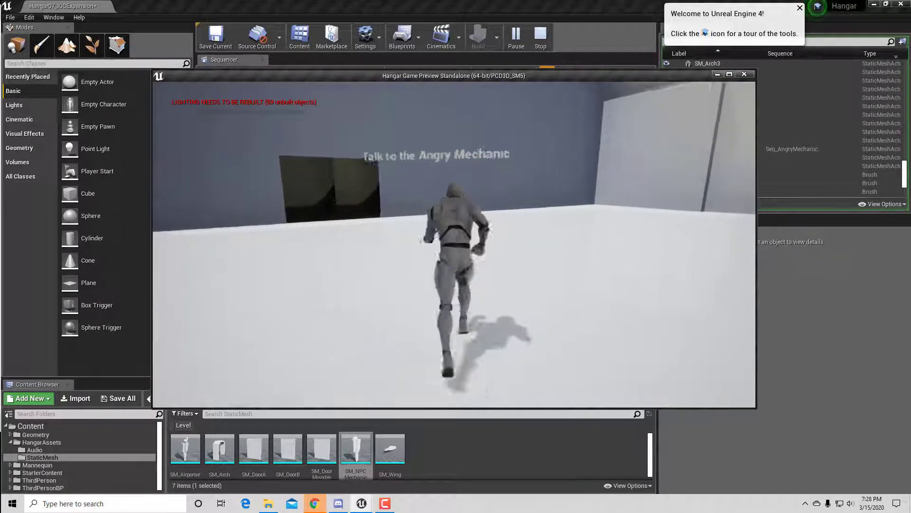
{"action": "key", "text": "a"}
{"action": "key", "text": "s"}
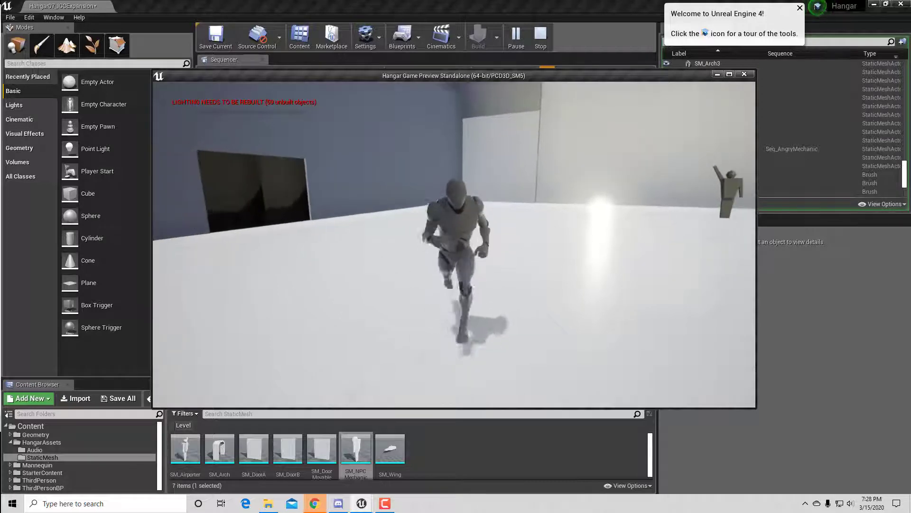
{"action": "key", "text": "d"}
{"action": "key", "text": "s"}
{"action": "key", "text": "Escape"}
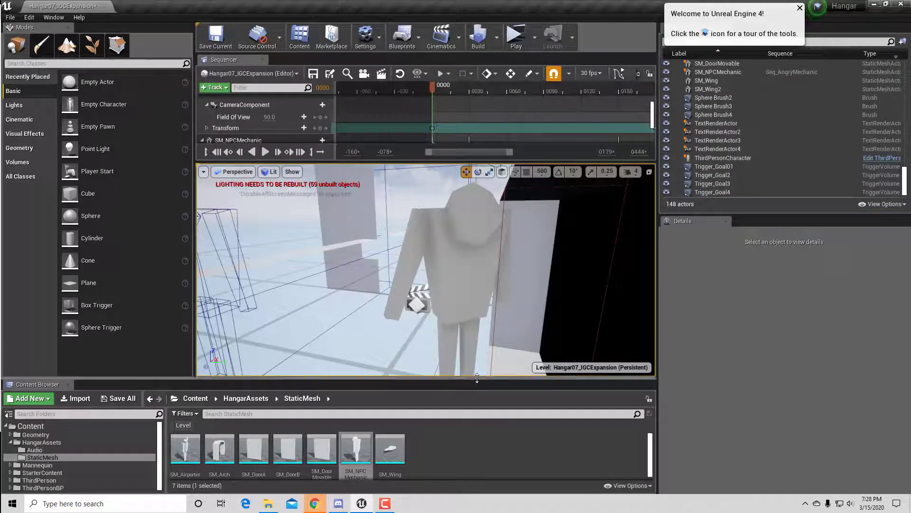
Step: Enlarge the Sequencer area in height and width to show all tracks of the Angry Mechanic sequence
{"action": "left_click_drag", "start_coordinate": [470, 378], "coordinate": [470, 430]}
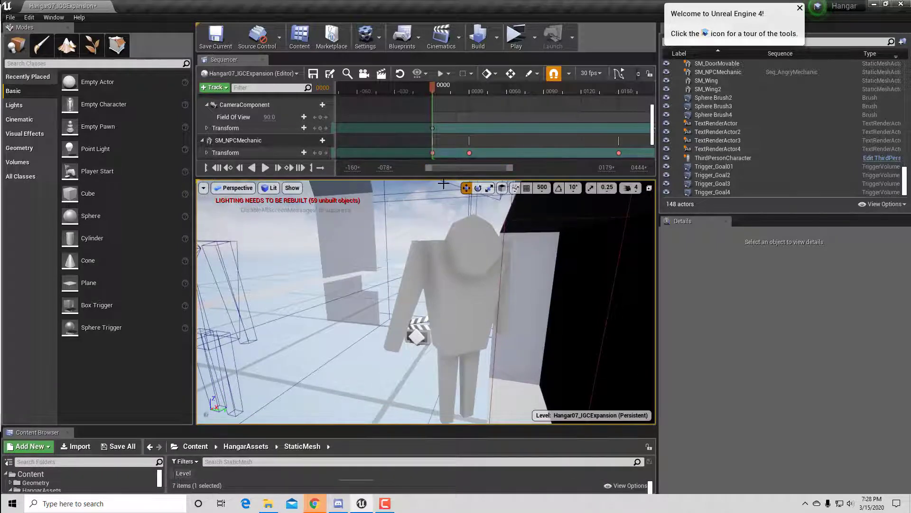
{"action": "left_click_drag", "start_coordinate": [444, 175], "coordinate": [443, 377]}
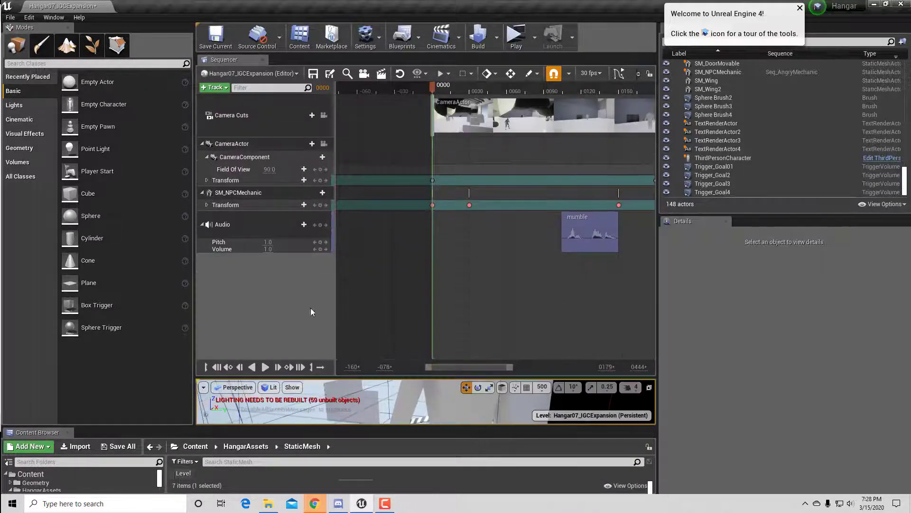
{"action": "left_click_drag", "start_coordinate": [194, 277], "coordinate": [113, 285]}
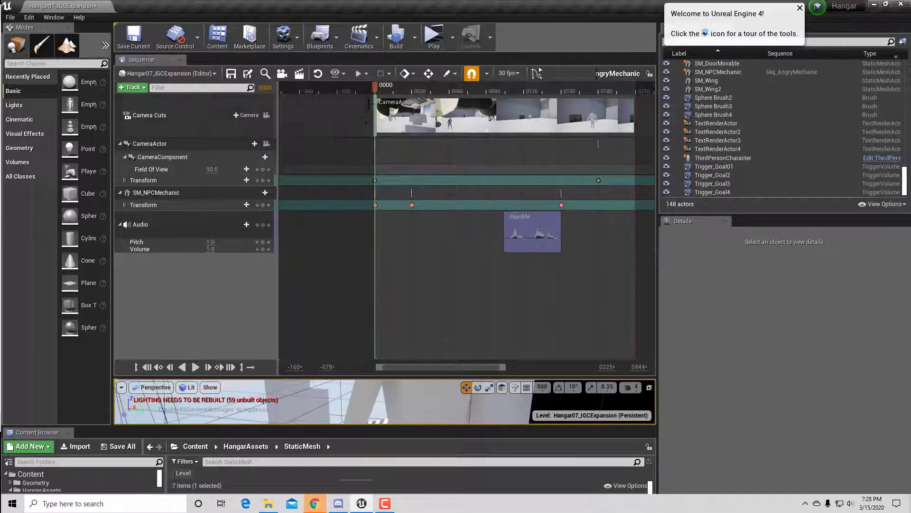
Step: Create a new level sequence named SM_WavingMan and save it in the HangarAssets folder
{"action": "left_click", "coordinate": [376, 39]}
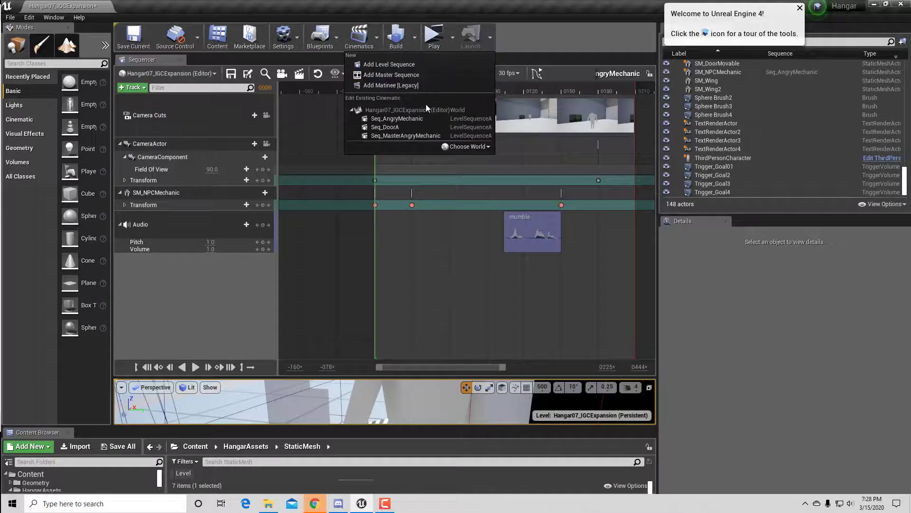
{"action": "left_click", "coordinate": [395, 64]}
{"action": "left_click_drag", "start_coordinate": [387, 90], "coordinate": [333, 63]}
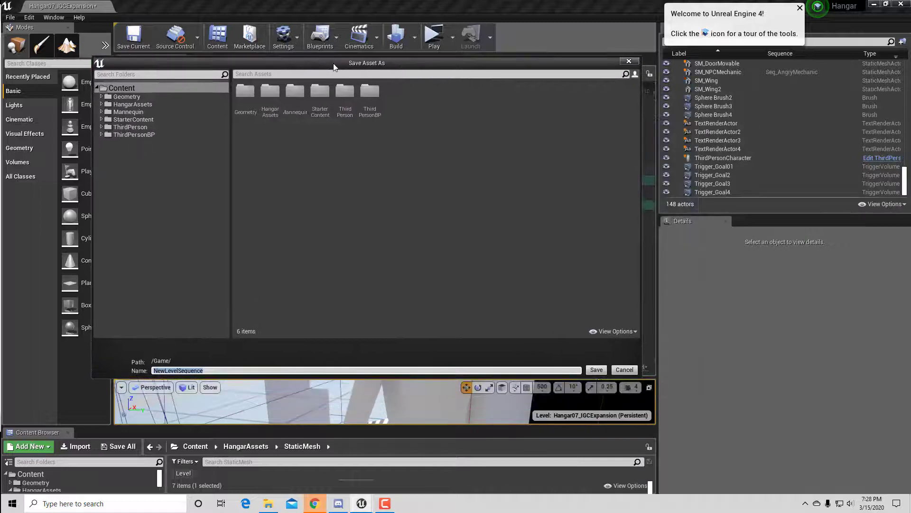
{"action": "left_click", "coordinate": [100, 104]}
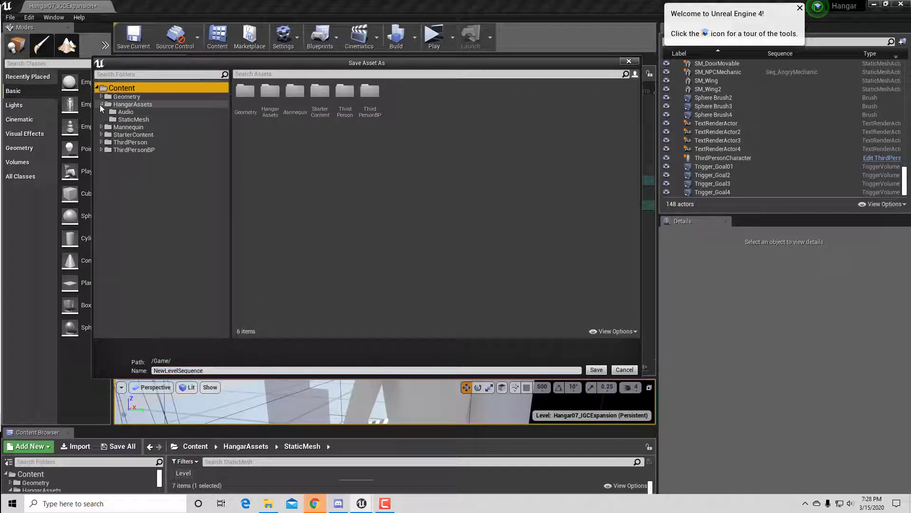
{"action": "left_click", "coordinate": [138, 105]}
{"action": "left_click", "coordinate": [204, 370]}
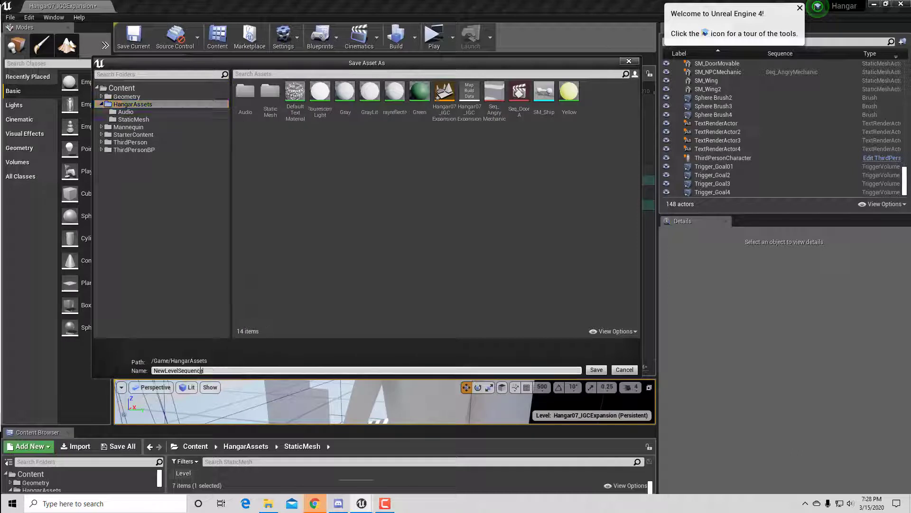
{"action": "type", "text": "SM_WavingMan"}
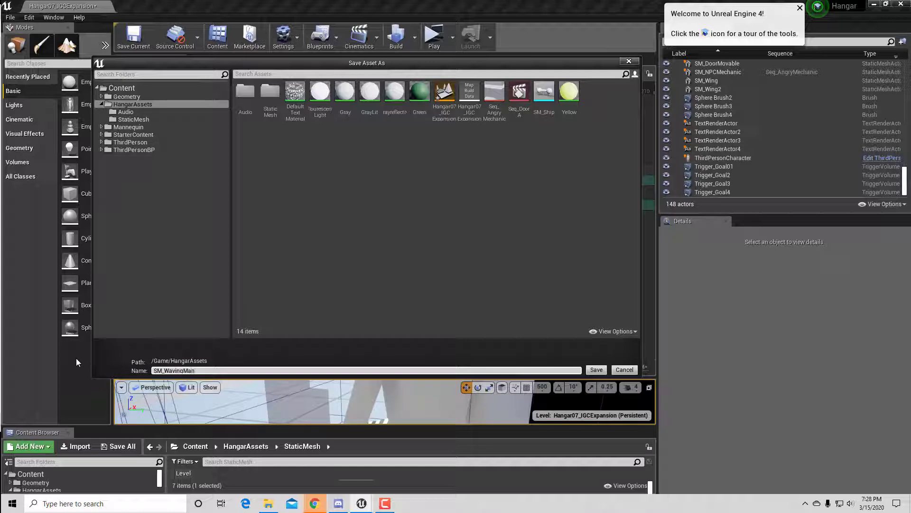
{"action": "key", "text": "Return"}
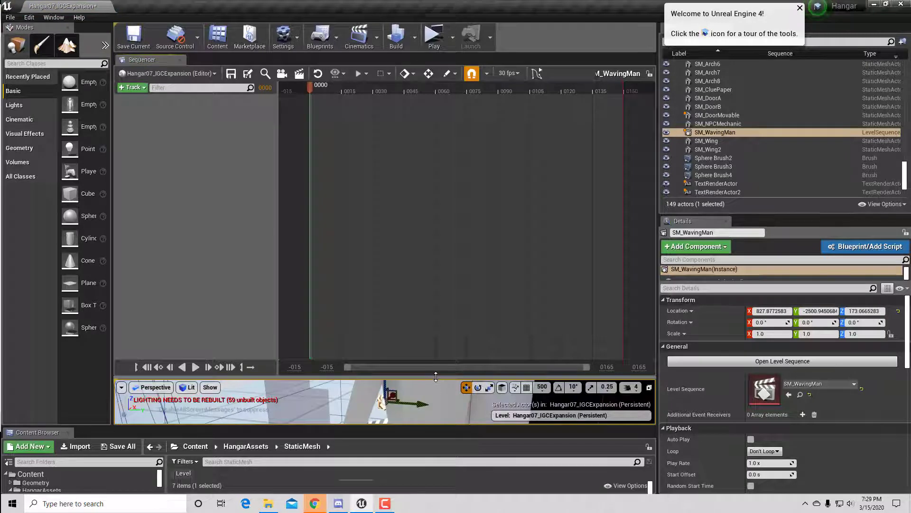
Step: Scrub the empty sequence's playhead to frame 15 and return it to frame 0
{"action": "mouse_move", "coordinate": [436, 376]}
{"action": "left_mouse_down"}
{"action": "mouse_move", "coordinate": [414, 255]}
{"action": "mouse_move", "coordinate": [420, 219]}
{"action": "mouse_move", "coordinate": [419, 293]}
{"action": "mouse_move", "coordinate": [399, 242]}
{"action": "mouse_move", "coordinate": [430, 251]}
{"action": "mouse_move", "coordinate": [420, 378]}
{"action": "left_mouse_up"}
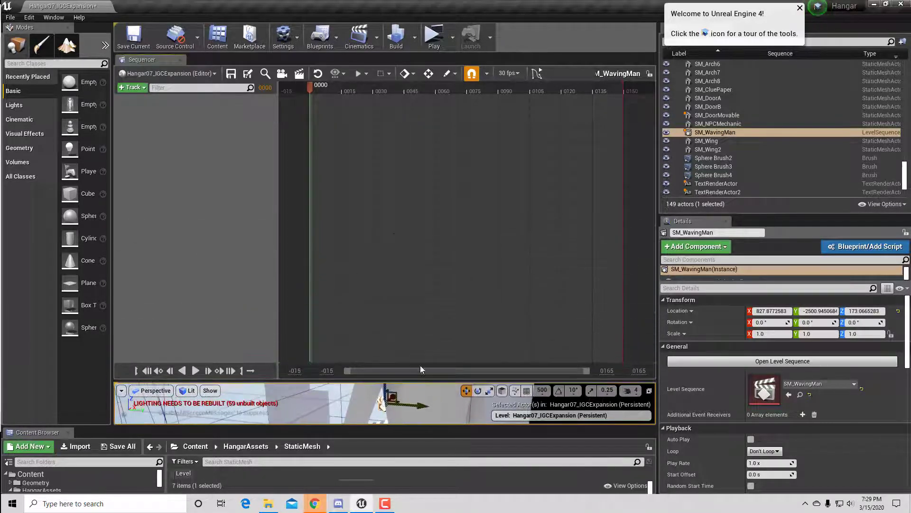
{"action": "left_click_drag", "start_coordinate": [311, 86], "coordinate": [343, 95]}
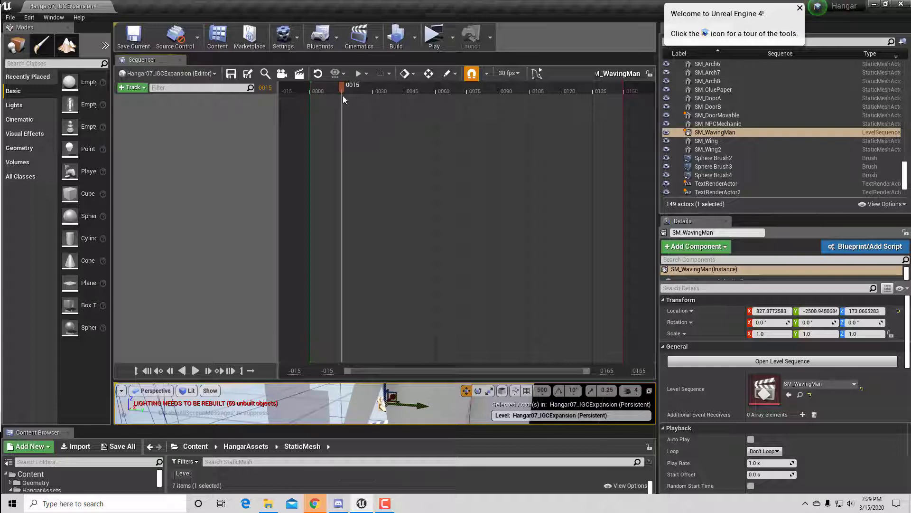
{"action": "left_click_drag", "start_coordinate": [343, 96], "coordinate": [311, 86]}
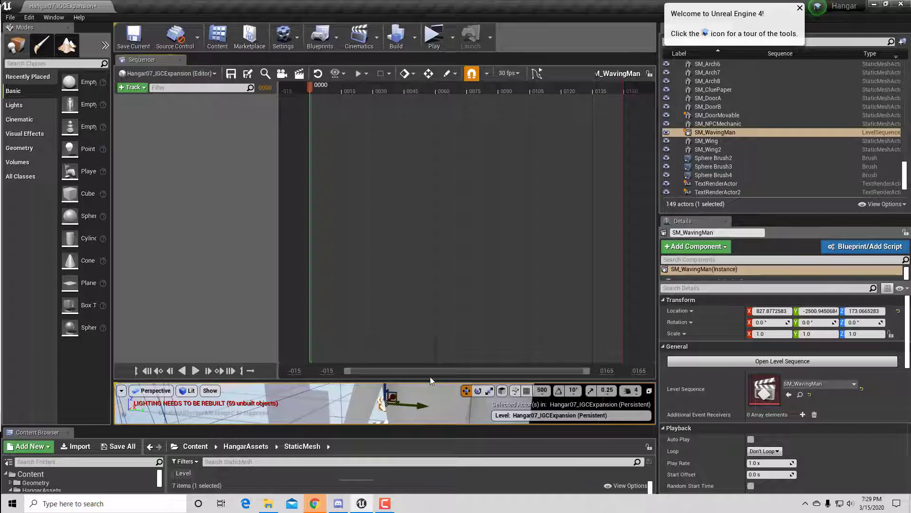
Step: Enlarge the viewport and move the SM_Airporter figure along the Y axis to about -1582
{"action": "left_click_drag", "start_coordinate": [430, 380], "coordinate": [394, 350]}
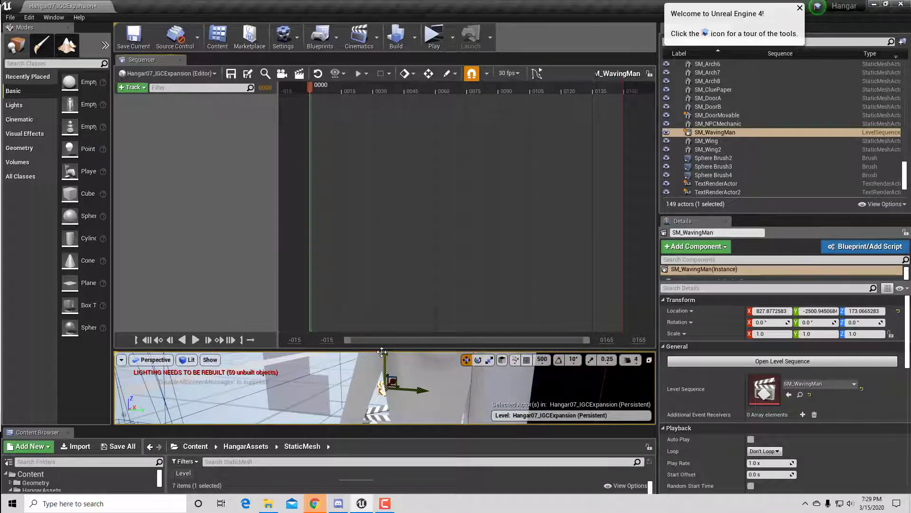
{"action": "left_click_drag", "start_coordinate": [384, 351], "coordinate": [379, 158]}
{"action": "right_click_drag", "start_coordinate": [379, 266], "coordinate": [420, 279]}
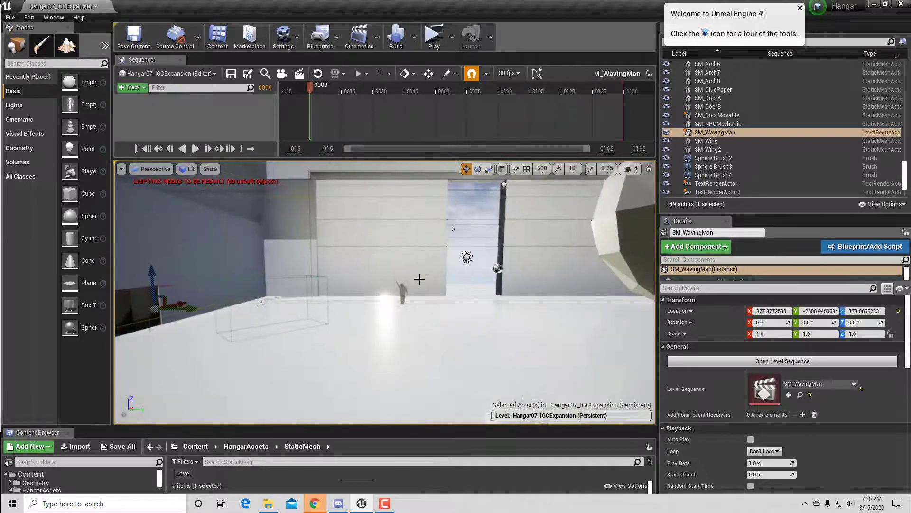
{"action": "left_click", "coordinate": [403, 287]}
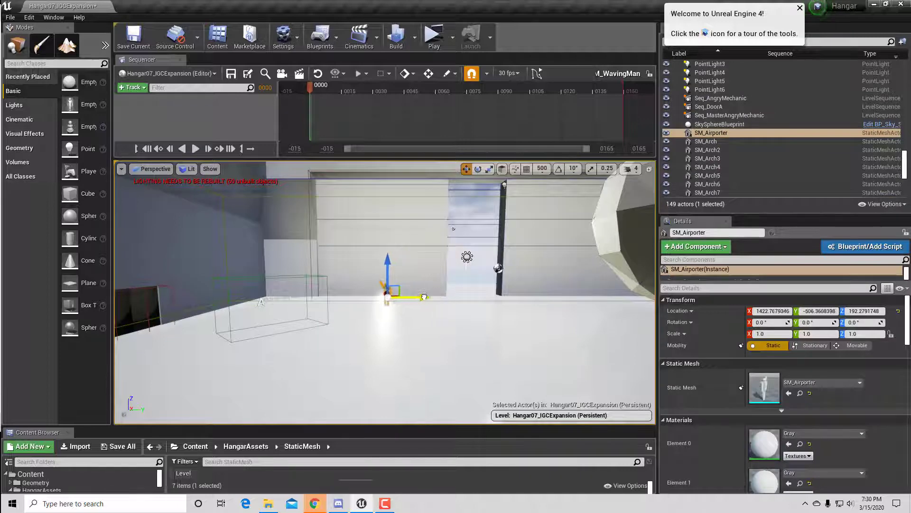
{"action": "right_click_drag", "start_coordinate": [385, 320], "coordinate": [479, 300]}
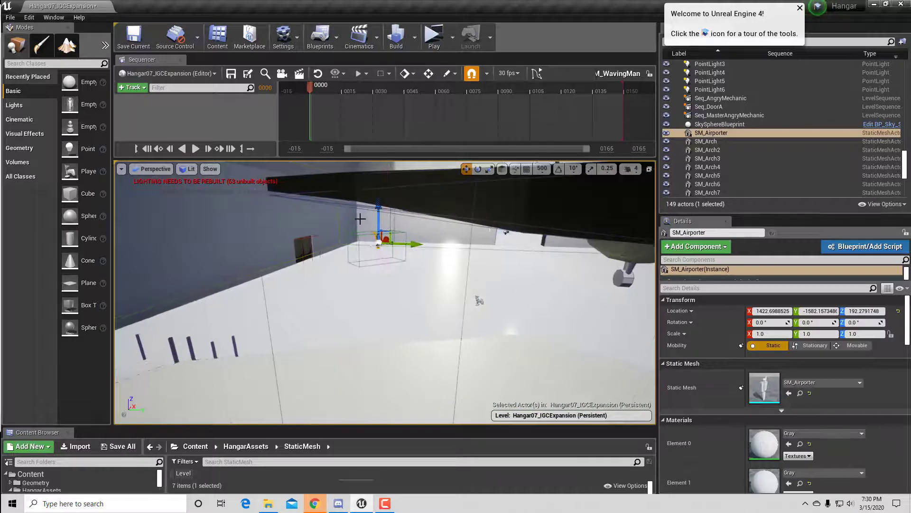
{"action": "mouse_move", "coordinate": [392, 270]}
{"action": "right_mouse_down"}
{"action": "mouse_move", "coordinate": [515, 274]}
{"action": "mouse_move", "coordinate": [381, 271]}
{"action": "right_mouse_up"}
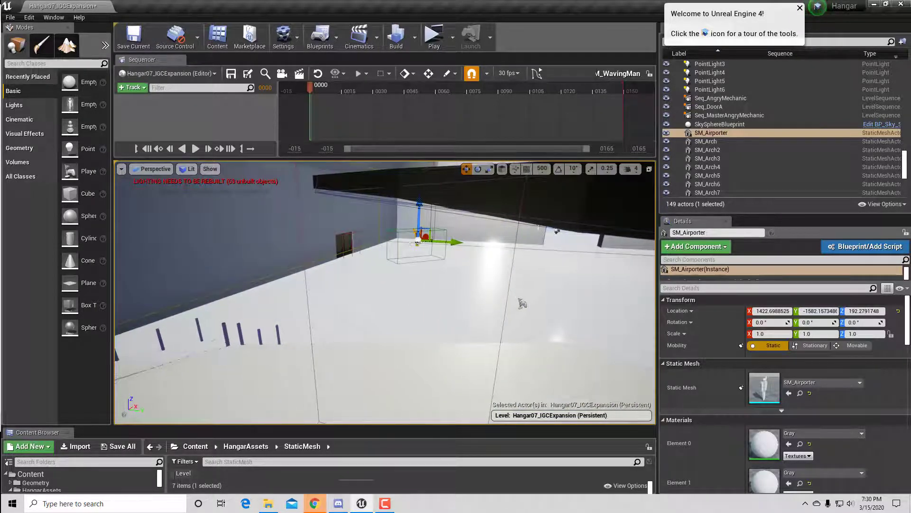
{"action": "key", "text": "s"}
{"action": "key", "text": "w"}
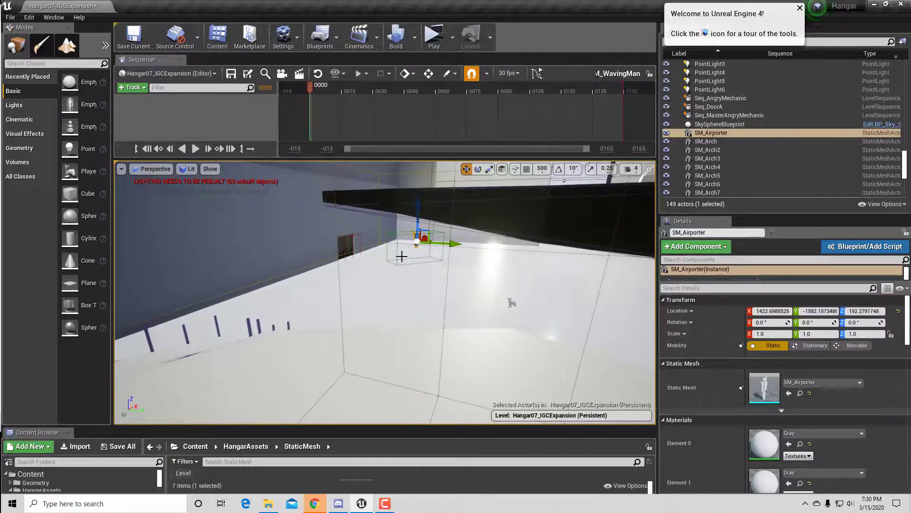
Step: Find the Camera actor and place one in the hangar at about X -2395, Y -497, Z 677
{"action": "left_click", "coordinate": [25, 63]}
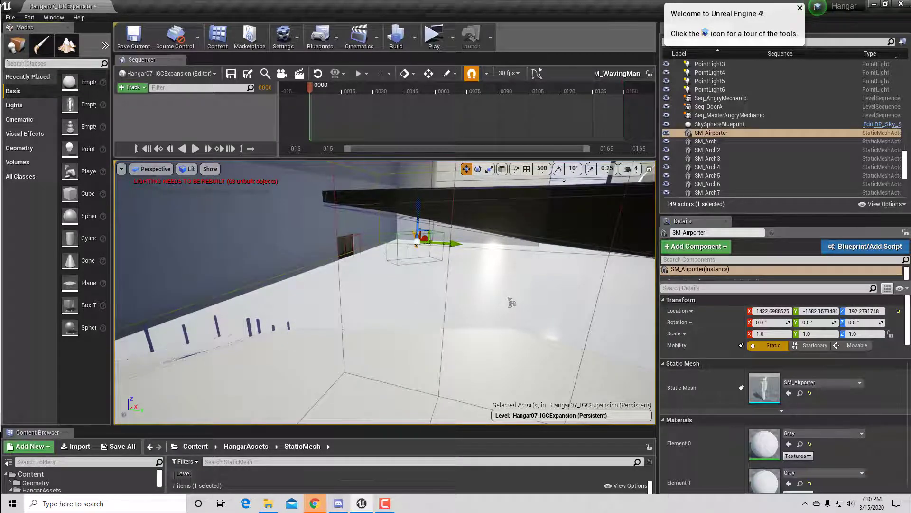
{"action": "type", "text": "cal"}
{"action": "type", "text": "mera"}
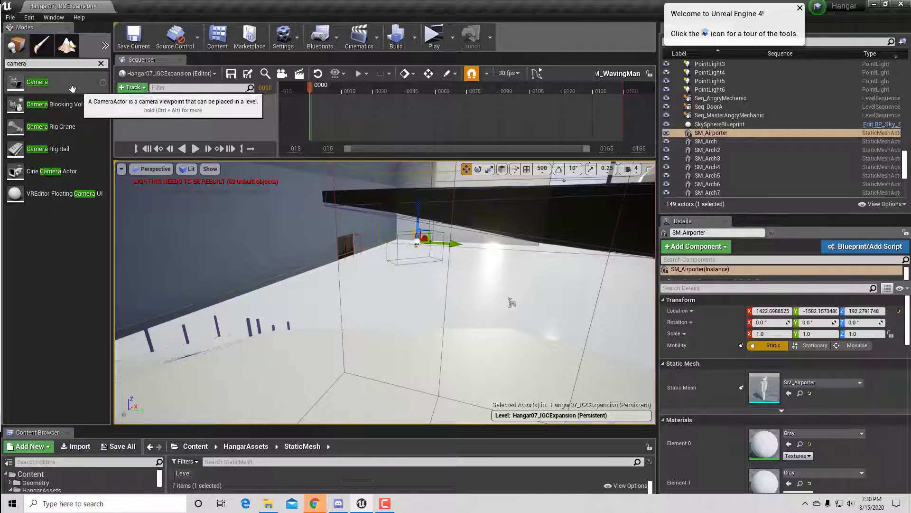
{"action": "left_click", "coordinate": [27, 83]}
{"action": "left_click_drag", "start_coordinate": [27, 83], "coordinate": [378, 254]}
{"action": "right_click_drag", "start_coordinate": [372, 251], "coordinate": [402, 277]}
{"action": "left_click_drag", "start_coordinate": [358, 242], "coordinate": [453, 269]}
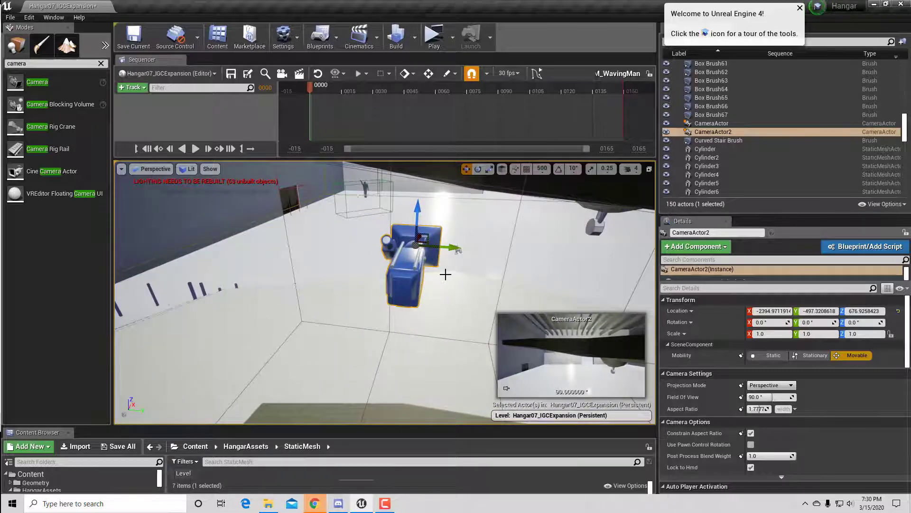
Step: Rotate the new camera about the Z axis to about -16.85° to face the waving figure
{"action": "key", "text": "e"}
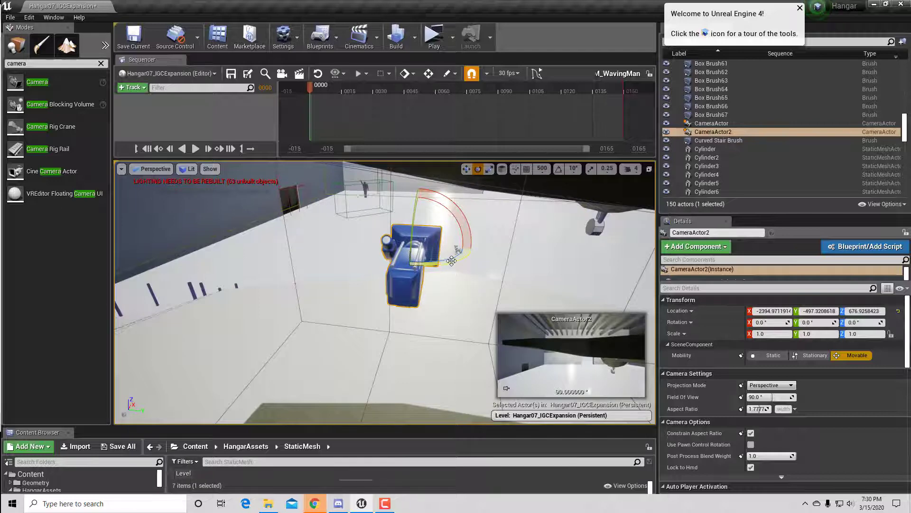
{"action": "left_click_drag", "start_coordinate": [451, 260], "coordinate": [464, 264]}
{"action": "key", "text": "s"}
Step: Move the new camera back into the archway, to about X -2764, Y -481
{"action": "right_click_drag", "start_coordinate": [463, 264], "coordinate": [410, 253]}
{"action": "key", "text": "w"}
{"action": "key", "text": "d"}
{"action": "left_click_drag", "start_coordinate": [499, 299], "coordinate": [339, 302]}
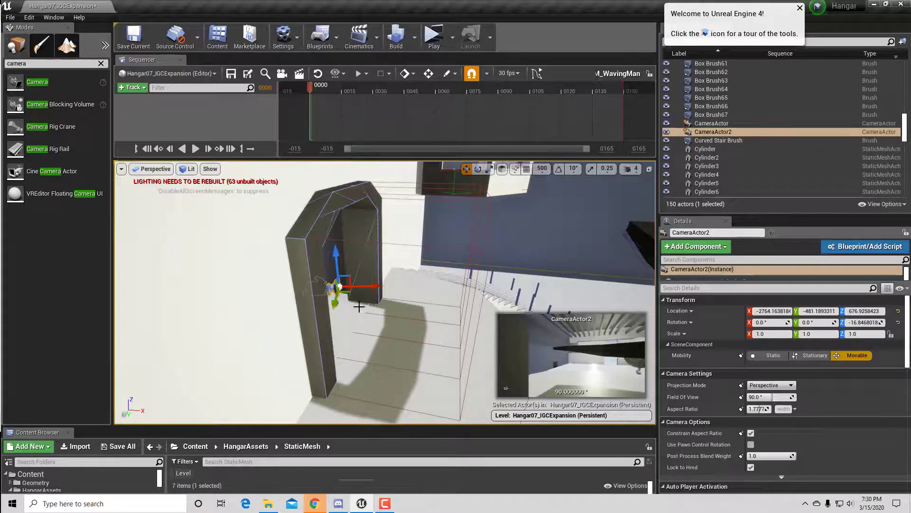
{"action": "key", "text": "a"}
{"action": "right_click_drag", "start_coordinate": [360, 306], "coordinate": [402, 302]}
{"action": "key", "text": "w"}
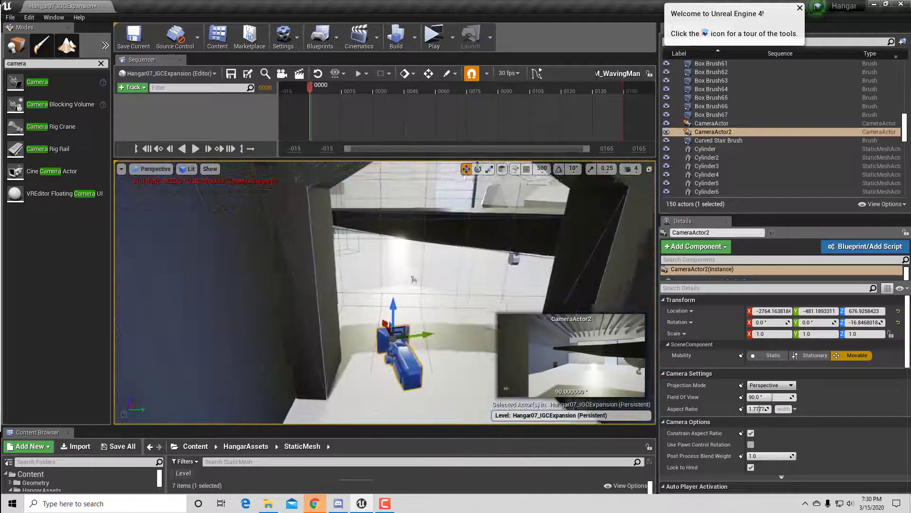
Step: Raise the new camera and shift it sideways in the archway, to about X -2739, Y -397, Z 801
{"action": "left_click_drag", "start_coordinate": [395, 302], "coordinate": [406, 209]}
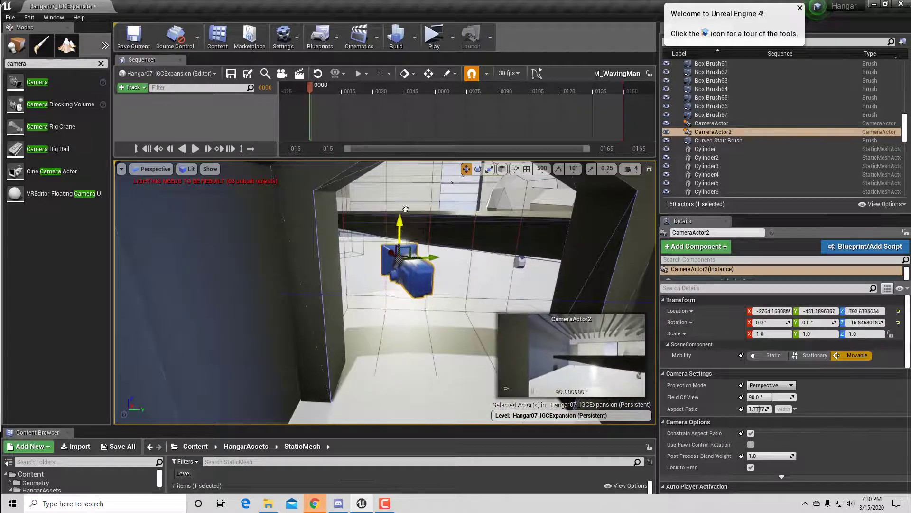
{"action": "left_click_drag", "start_coordinate": [433, 258], "coordinate": [455, 223]}
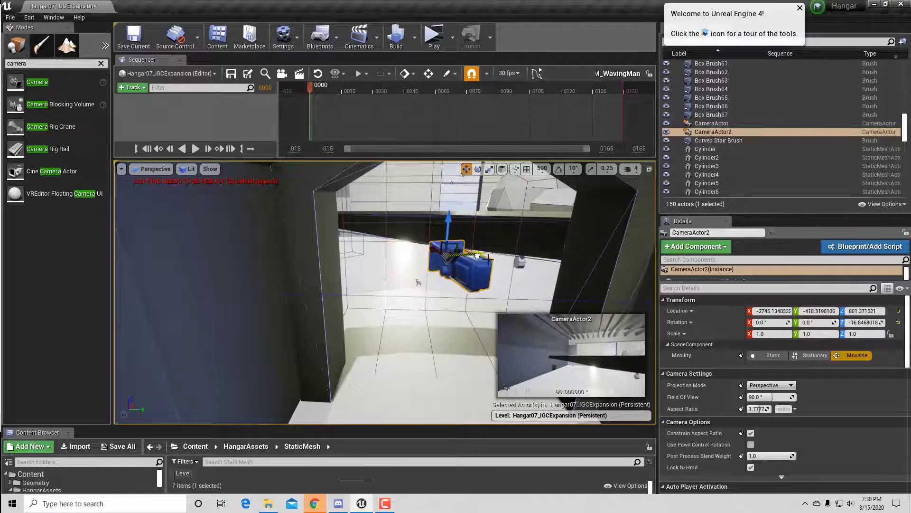
{"action": "right_click_drag", "start_coordinate": [455, 223], "coordinate": [402, 272]}
{"action": "key", "text": "w"}
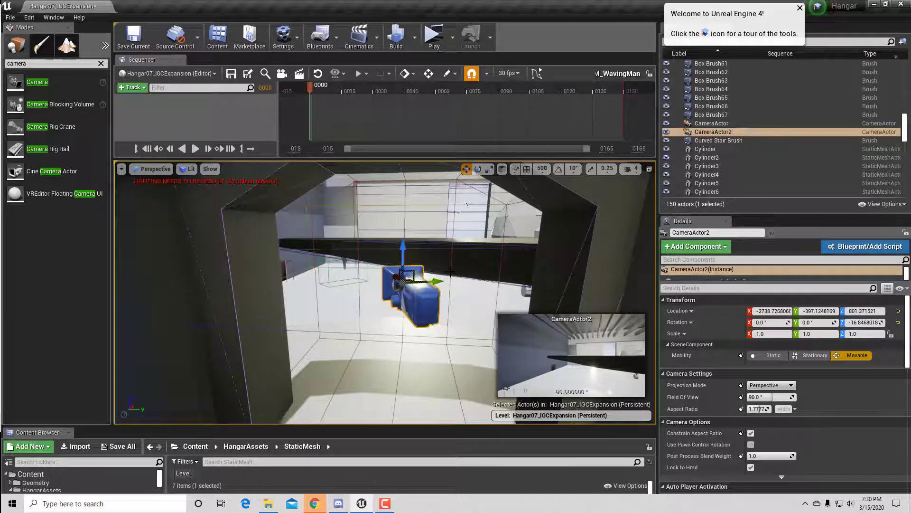
{"action": "right_click_drag", "start_coordinate": [464, 252], "coordinate": [465, 238]}
{"action": "key", "text": "w"}
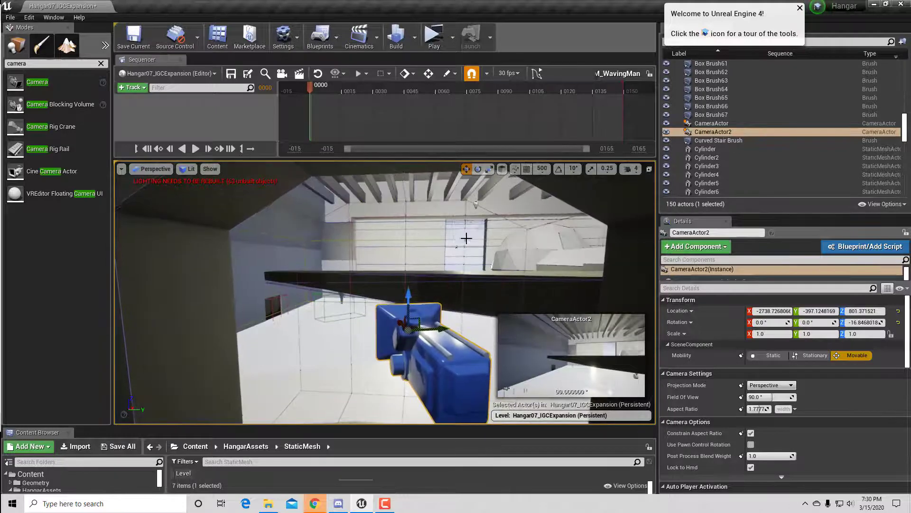
Step: Enlarge the Sequencer area and add CameraActor2 to the sequence as an actor track
{"action": "left_click_drag", "start_coordinate": [309, 216], "coordinate": [309, 309]}
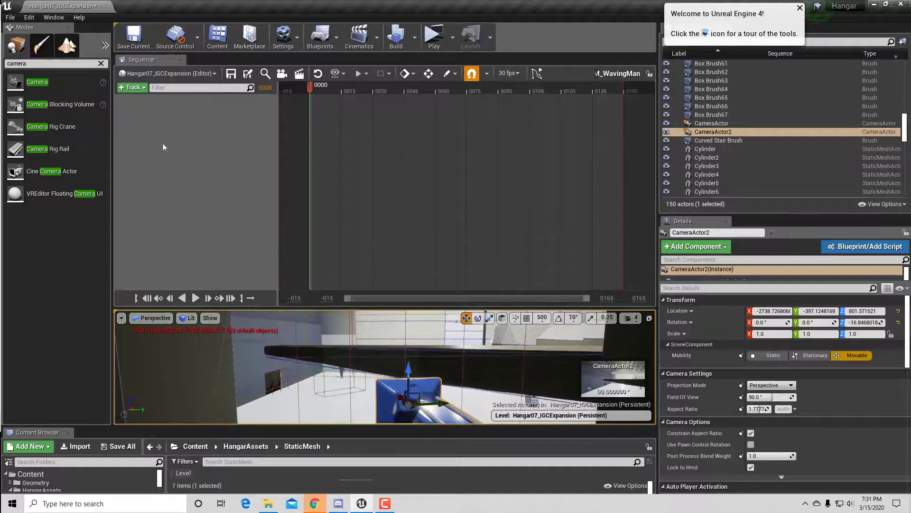
{"action": "left_click", "coordinate": [142, 88]}
{"action": "mouse_move", "coordinate": [146, 98]}
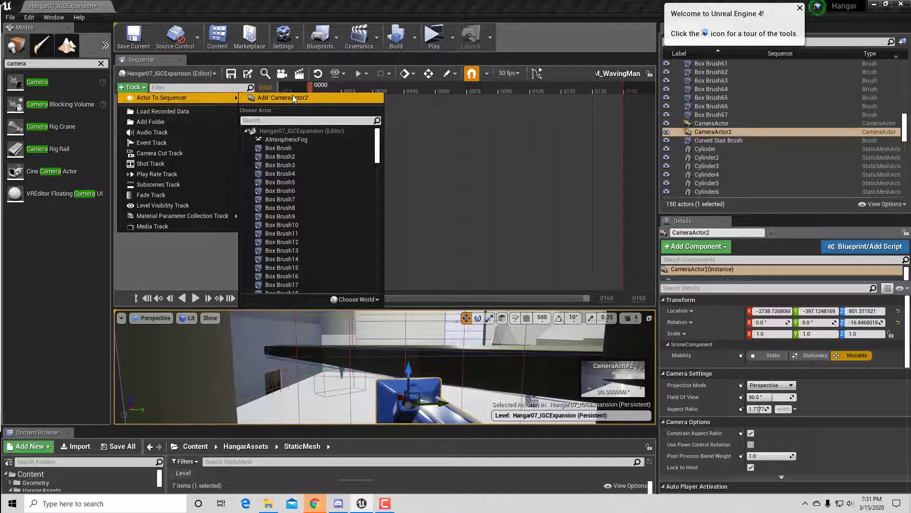
{"action": "type", "text": "camera"}
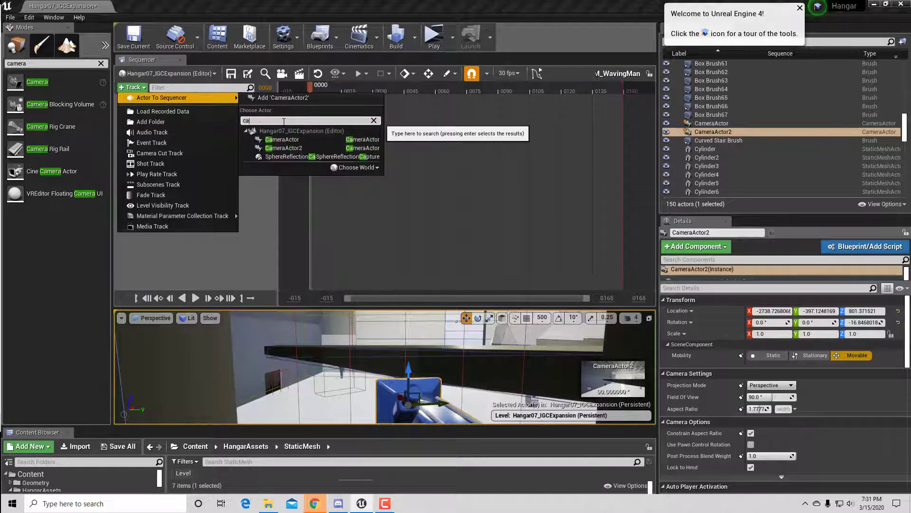
{"action": "left_click", "coordinate": [297, 148]}
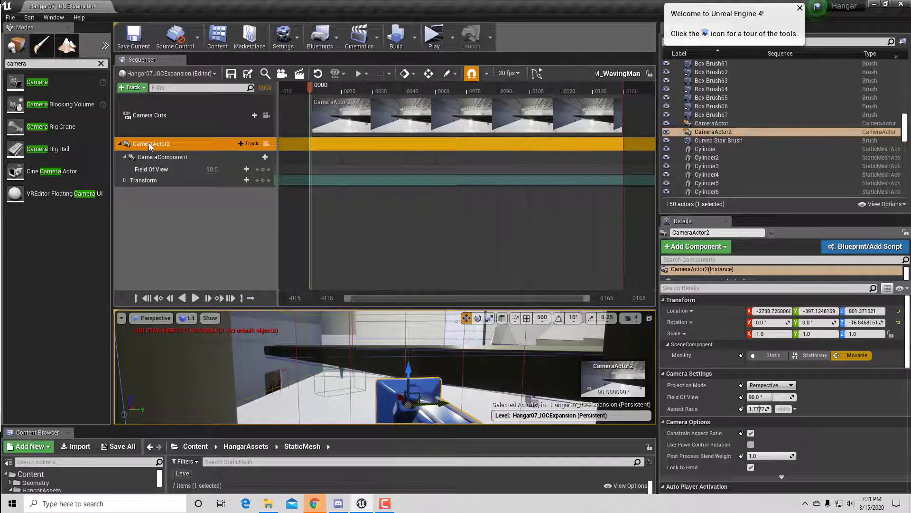
Step: Expand CameraActor2's Transform track and look over its Field Of View, Location, Rotation and Scale channels
{"action": "left_click", "coordinate": [154, 158]}
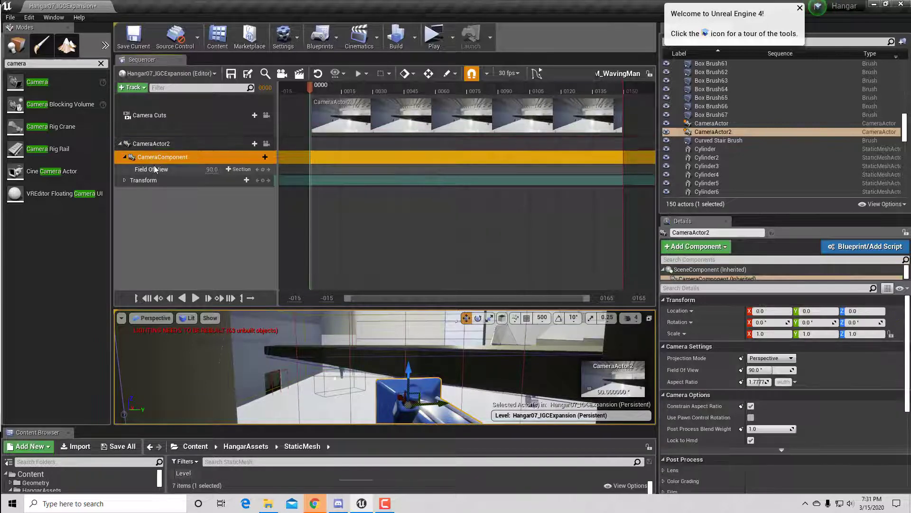
{"action": "left_click", "coordinate": [154, 169]}
{"action": "left_click", "coordinate": [126, 180]}
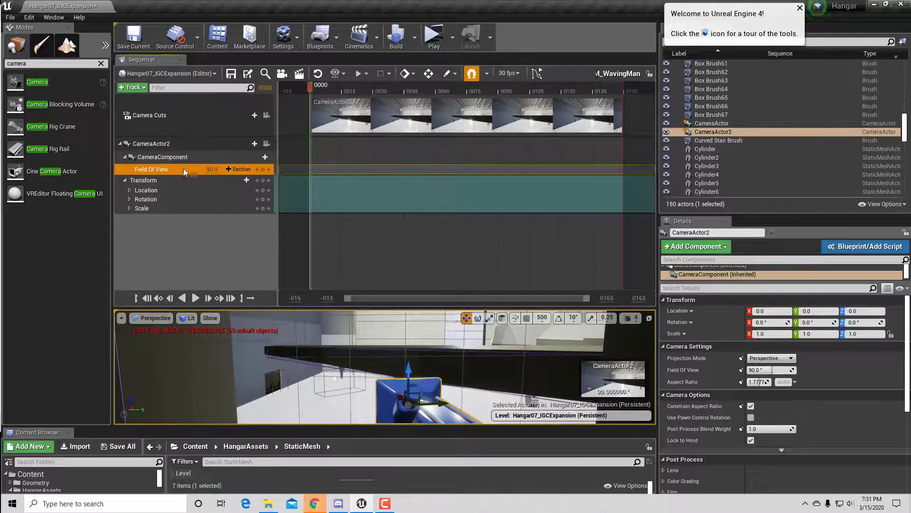
{"action": "left_click", "coordinate": [153, 191]}
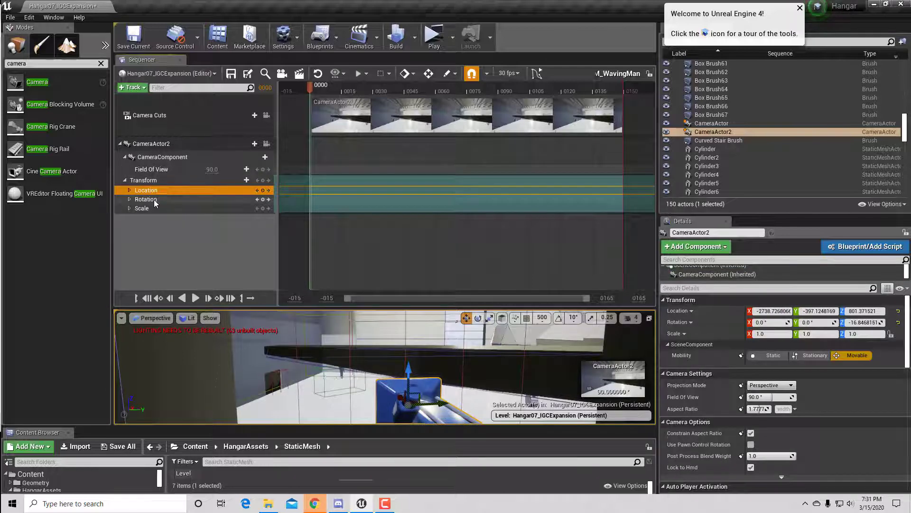
{"action": "left_click", "coordinate": [153, 199]}
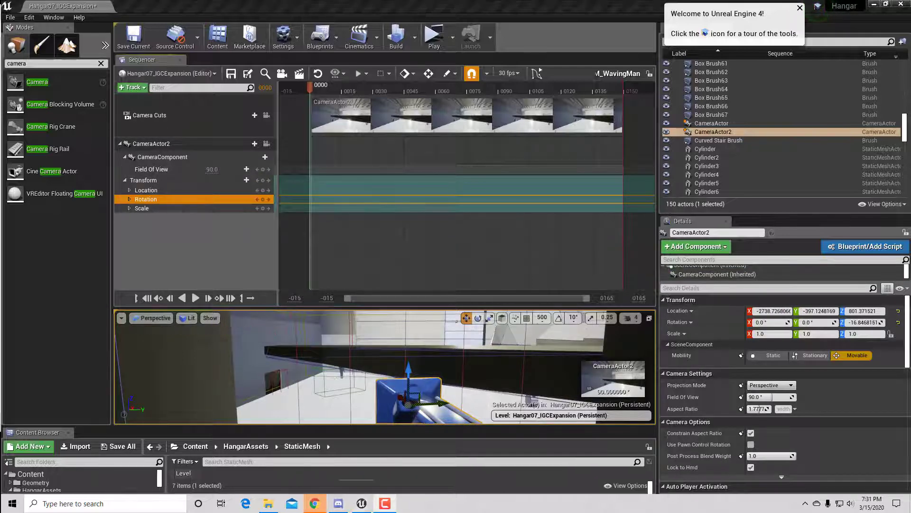
{"action": "left_click", "coordinate": [156, 192]}
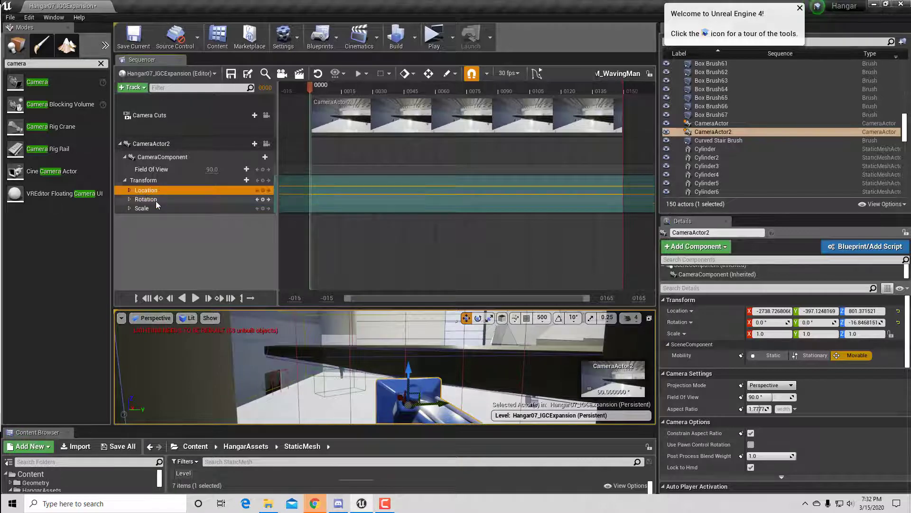
{"action": "left_click", "coordinate": [155, 200]}
{"action": "left_click", "coordinate": [149, 210]}
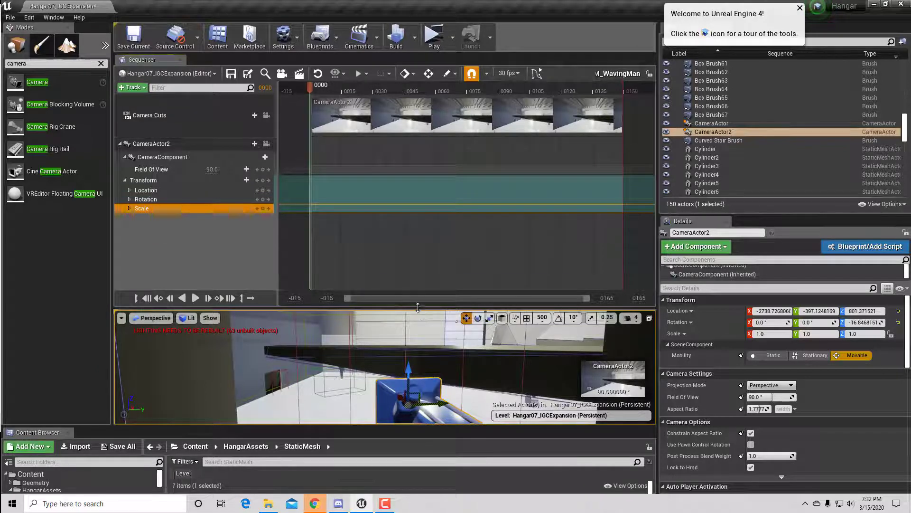
Step: Key the camera's Transform at frame 0 to hold its starting location, rotation and scale
{"action": "left_click_drag", "start_coordinate": [418, 311], "coordinate": [400, 340]}
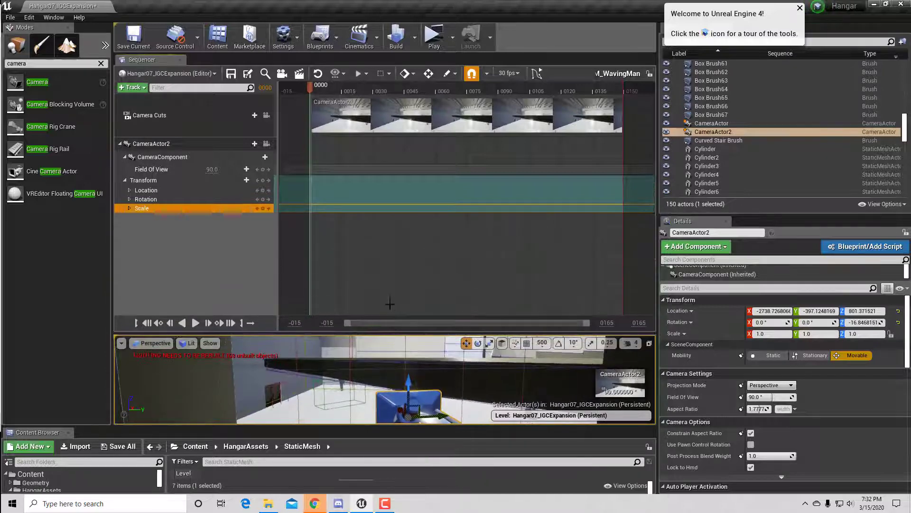
{"action": "left_click_drag", "start_coordinate": [310, 89], "coordinate": [312, 128]}
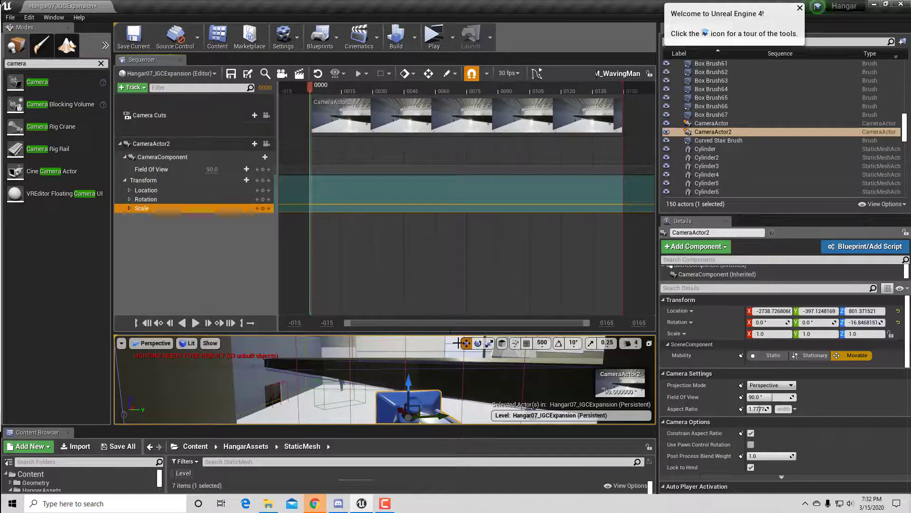
{"action": "left_click_drag", "start_coordinate": [450, 334], "coordinate": [458, 201]}
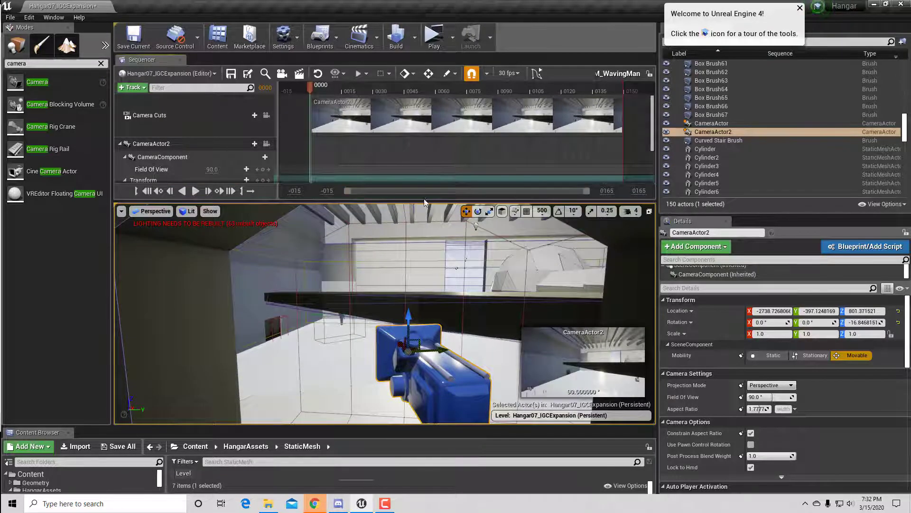
{"action": "left_click_drag", "start_coordinate": [424, 202], "coordinate": [423, 297]}
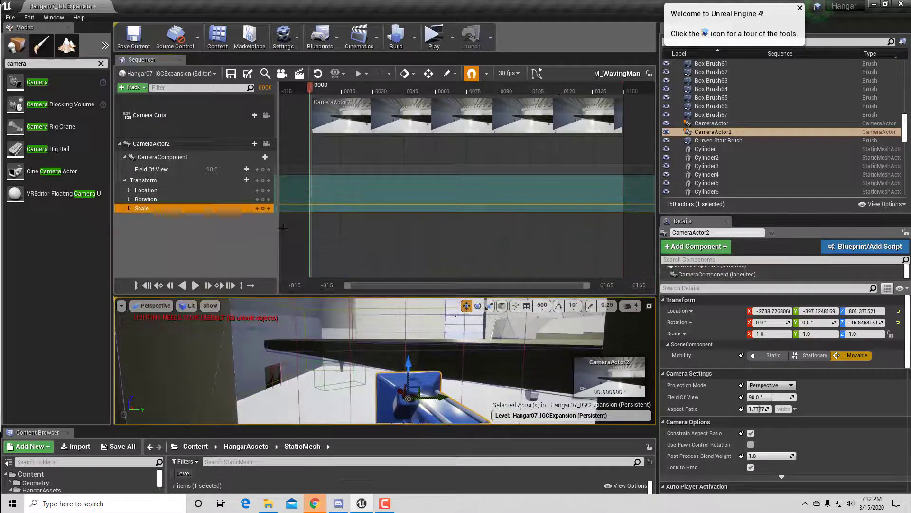
{"action": "left_click", "coordinate": [153, 180]}
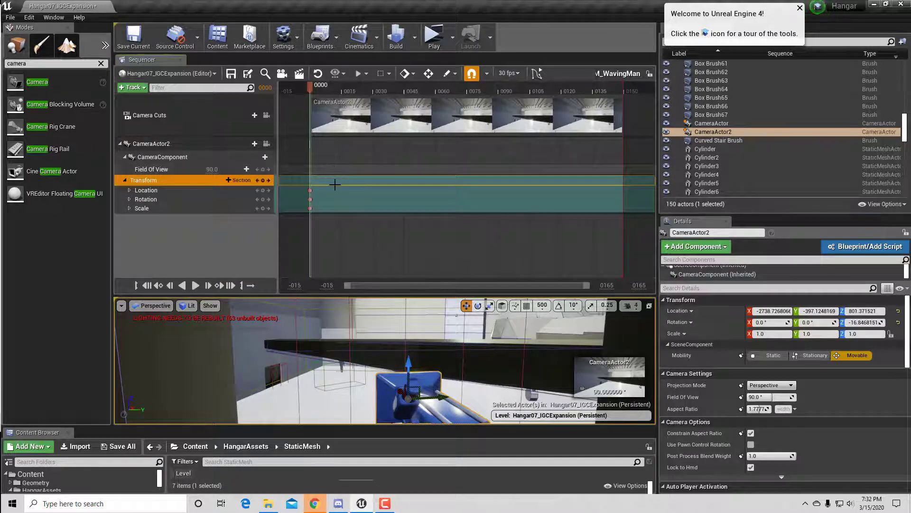
{"action": "left_click", "coordinate": [151, 190]}
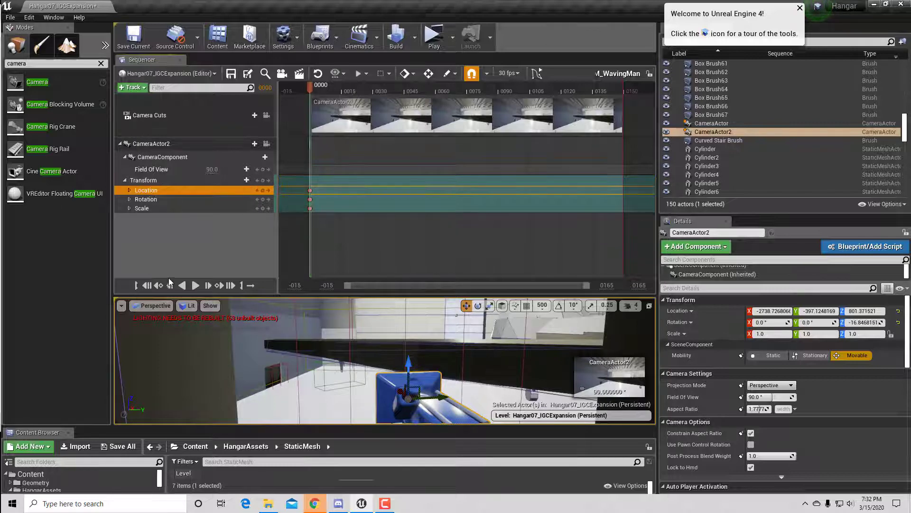
Step: Add a second Transform key for the camera at frame 15
{"action": "left_click", "coordinate": [151, 181]}
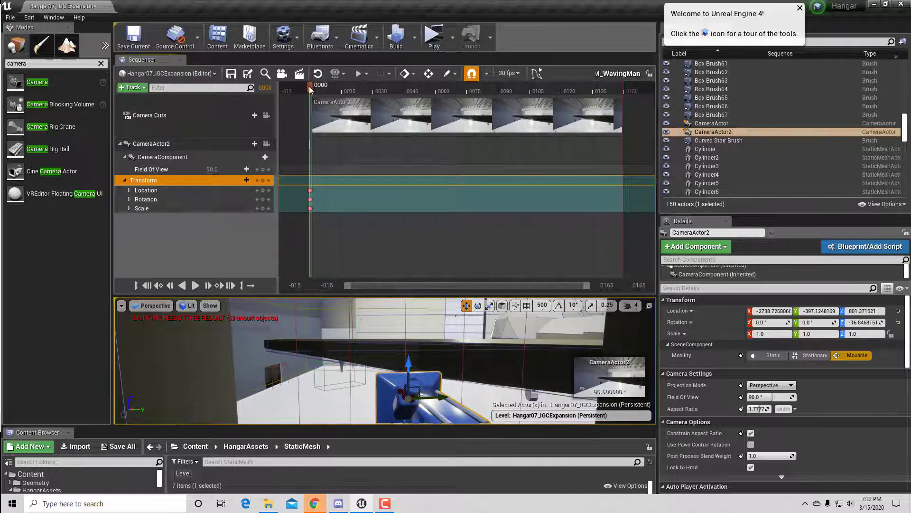
{"action": "left_click_drag", "start_coordinate": [311, 89], "coordinate": [437, 93]}
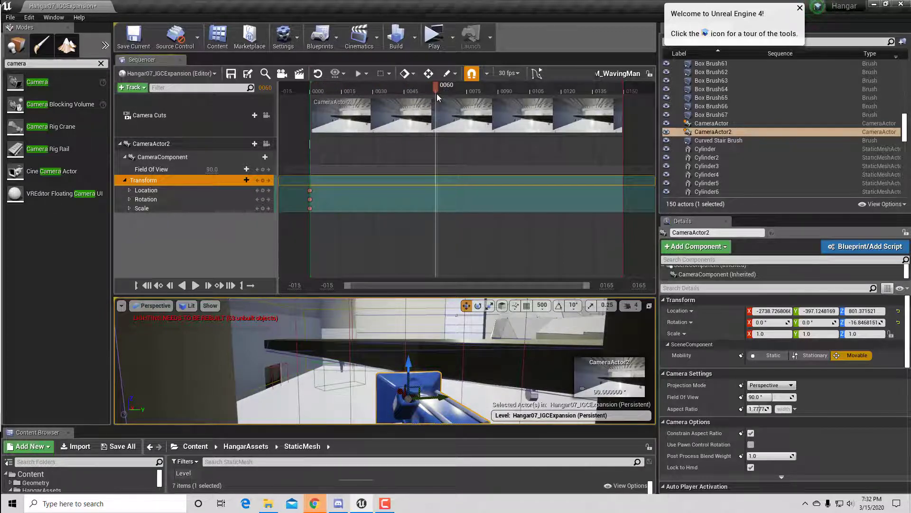
{"action": "left_click_drag", "start_coordinate": [436, 93], "coordinate": [432, 93]}
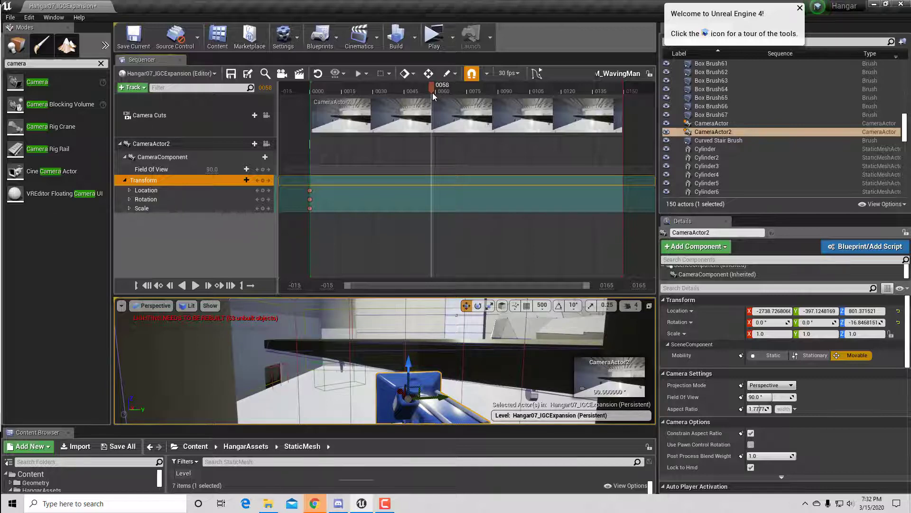
{"action": "left_click_drag", "start_coordinate": [432, 92], "coordinate": [343, 92]}
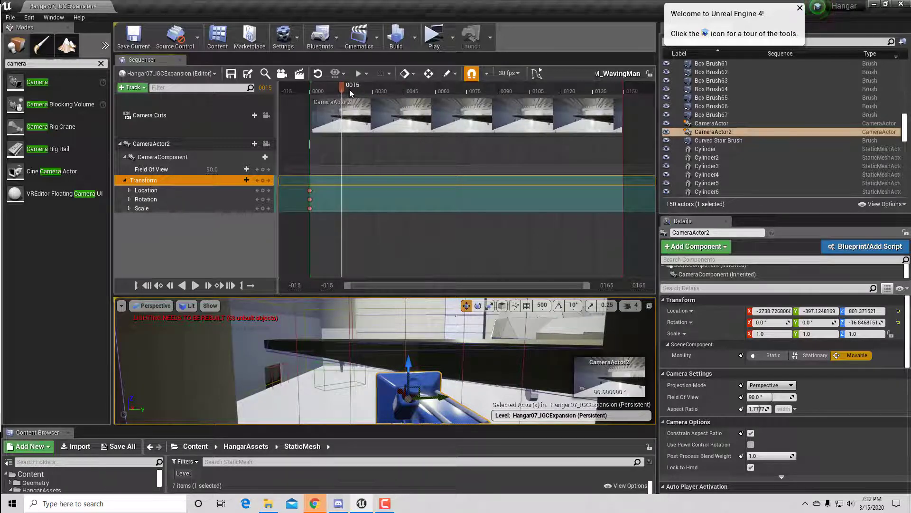
{"action": "key", "text": "Return"}
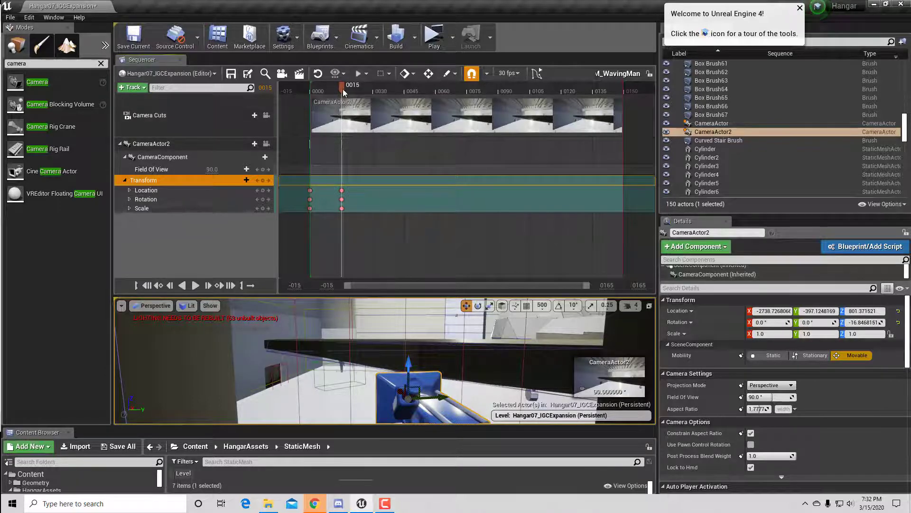
Step: Set the playhead to frame 90 and move the camera into the hangar, to about X 228, Y -1296, Z 368
{"action": "left_click_drag", "start_coordinate": [343, 90], "coordinate": [499, 98]}
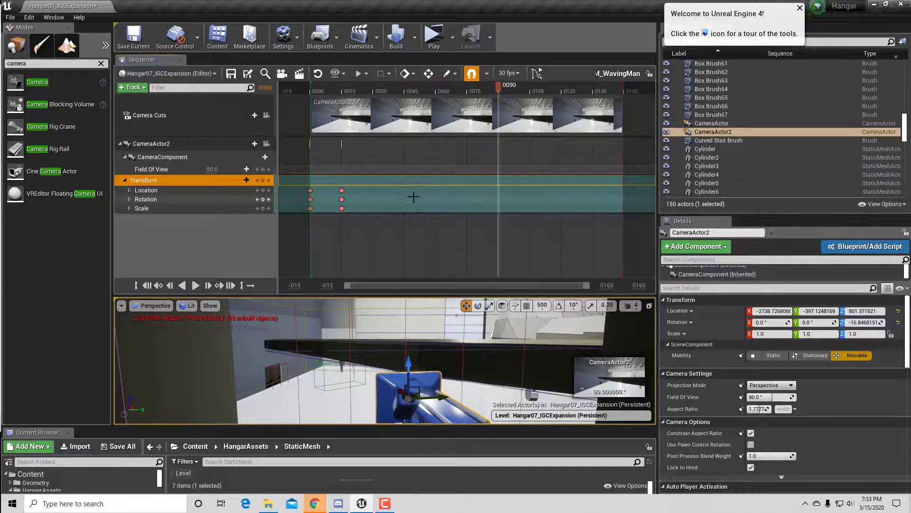
{"action": "left_click_drag", "start_coordinate": [435, 295], "coordinate": [436, 208]}
{"action": "right_click_drag", "start_coordinate": [464, 281], "coordinate": [443, 283]}
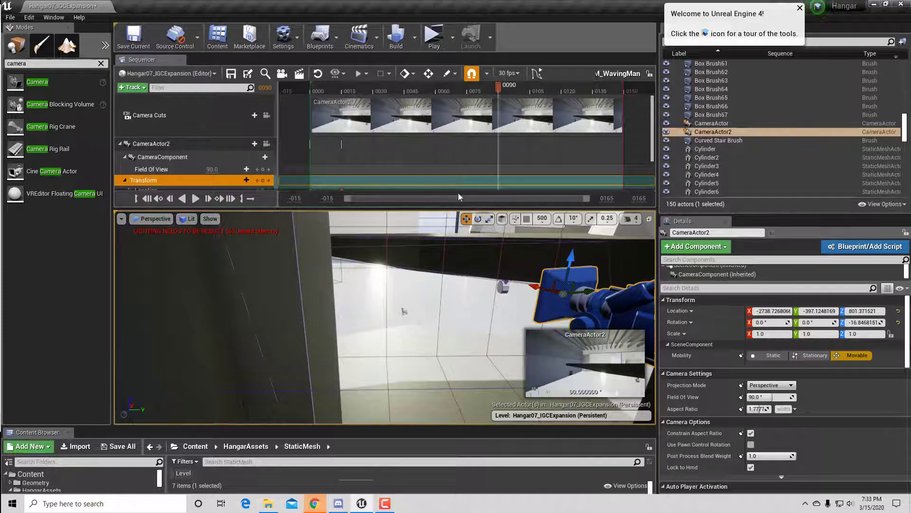
{"action": "left_click_drag", "start_coordinate": [458, 210], "coordinate": [442, 309]}
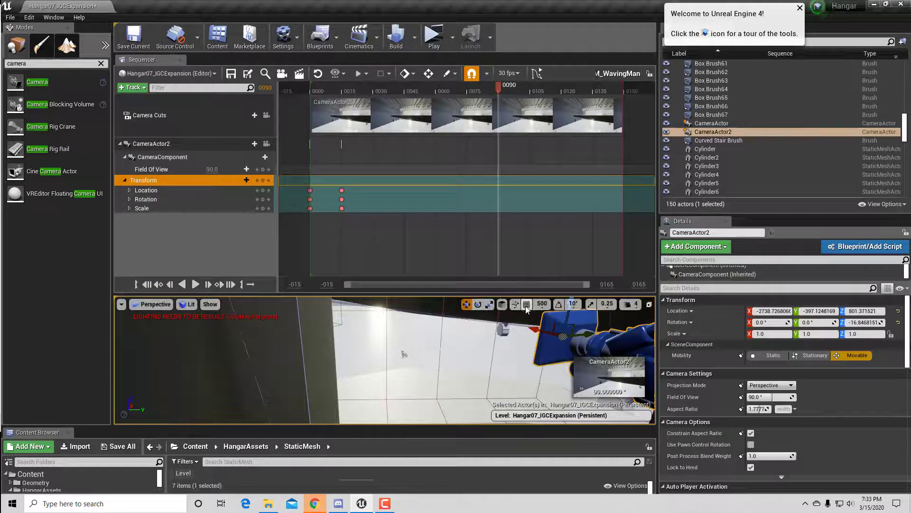
{"action": "left_click_drag", "start_coordinate": [537, 332], "coordinate": [382, 289]}
{"action": "mouse_move", "coordinate": [459, 299]}
{"action": "right_mouse_down"}
{"action": "mouse_move", "coordinate": [436, 284]}
{"action": "mouse_move", "coordinate": [459, 299]}
{"action": "right_mouse_up"}
{"action": "left_click_drag", "start_coordinate": [460, 295], "coordinate": [459, 204]}
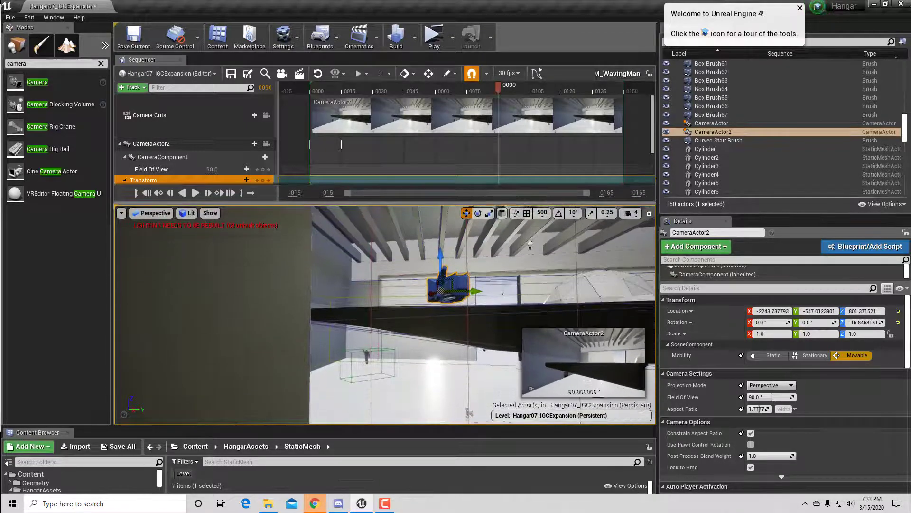
{"action": "left_click_drag", "start_coordinate": [403, 264], "coordinate": [343, 283]}
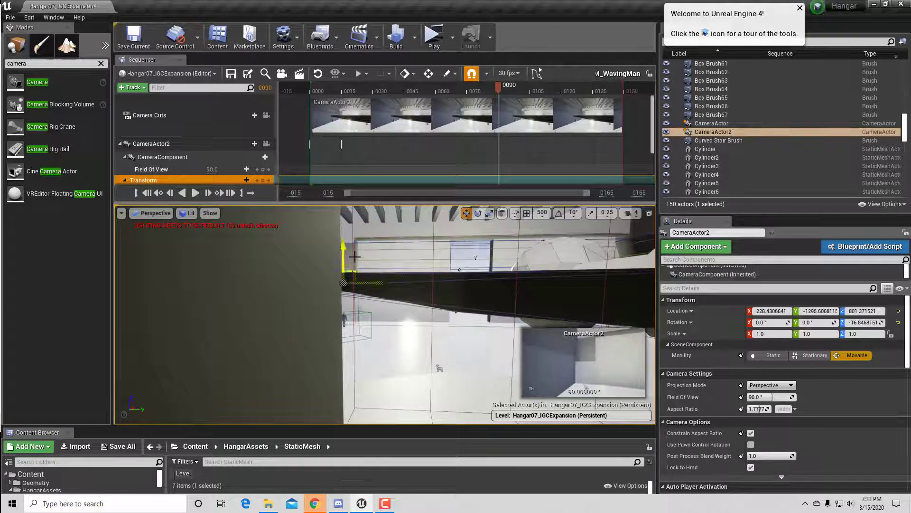
{"action": "left_click_drag", "start_coordinate": [343, 241], "coordinate": [352, 280]}
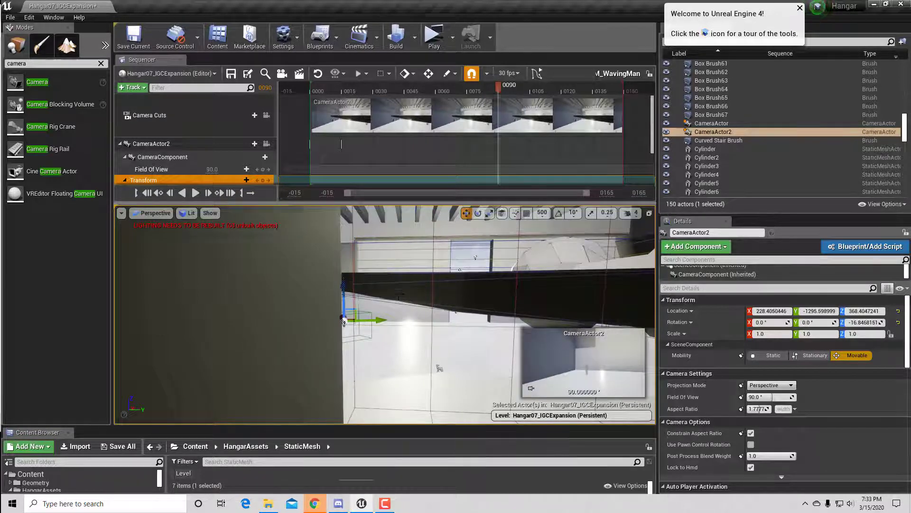
Step: Move the camera up close to the waving figure, to about X 1190, Y -1587, Z 315
{"action": "key", "text": "w"}
{"action": "right_click_drag", "start_coordinate": [399, 294], "coordinate": [391, 291]}
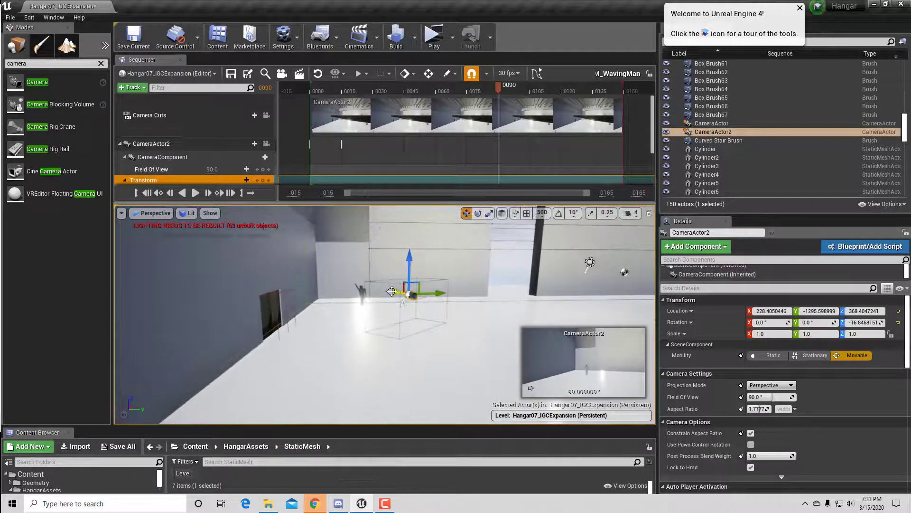
{"action": "left_click_drag", "start_coordinate": [392, 291], "coordinate": [355, 281]}
{"action": "left_click_drag", "start_coordinate": [362, 246], "coordinate": [363, 252]}
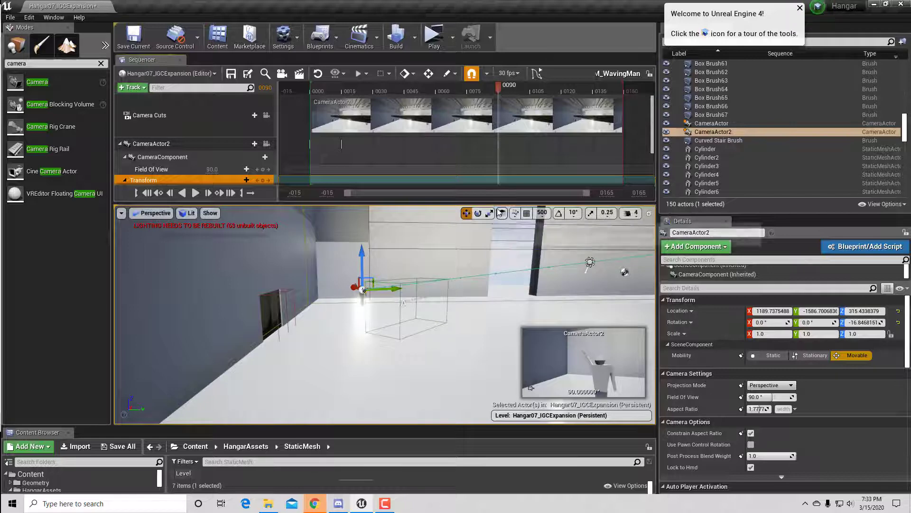
{"action": "mouse_move", "coordinate": [497, 204]}
{"action": "left_mouse_down"}
{"action": "mouse_move", "coordinate": [501, 272]}
{"action": "mouse_move", "coordinate": [501, 192]}
{"action": "left_mouse_up"}
{"action": "right_click_drag", "start_coordinate": [484, 266], "coordinate": [484, 219]}
{"action": "key", "text": "w"}
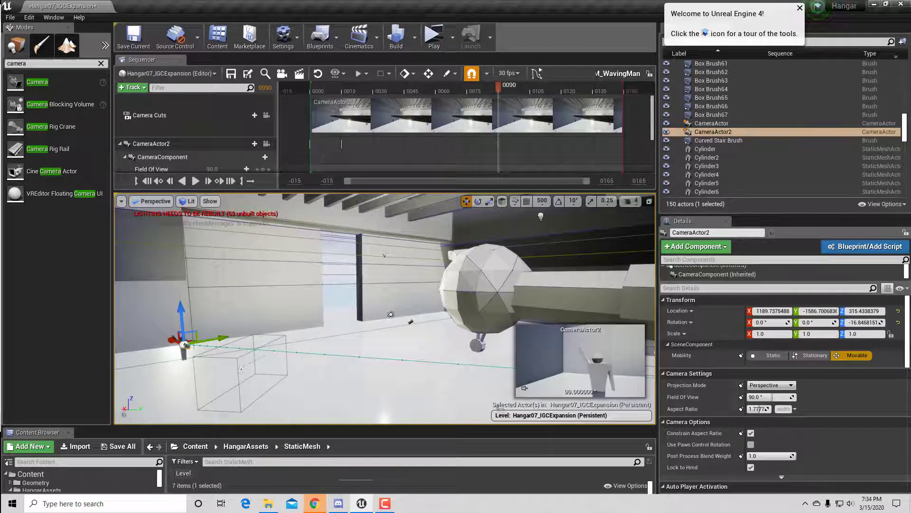
{"action": "right_click_drag", "start_coordinate": [484, 219], "coordinate": [483, 217]}
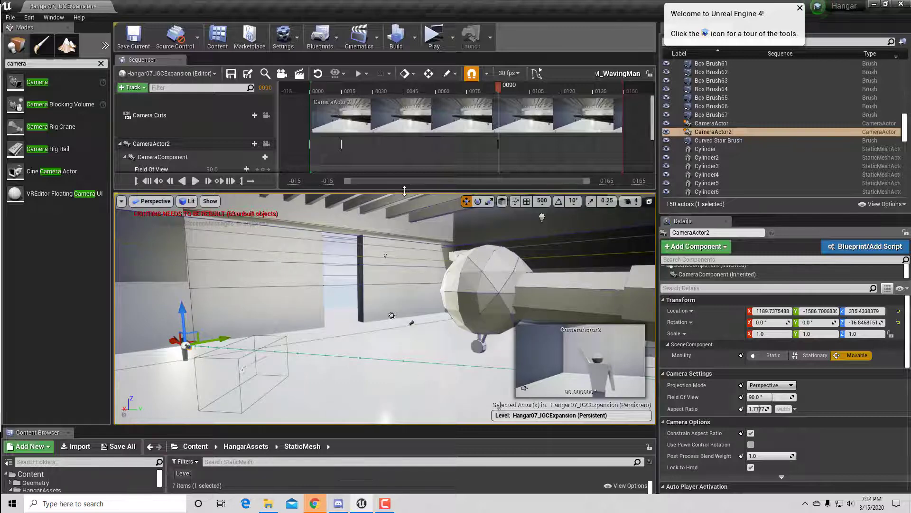
Step: Enlarge the Sequencer to check the camera's Transform keys, return the playhead to frame 0 and shrink the Sequencer again
{"action": "left_click_drag", "start_coordinate": [405, 191], "coordinate": [413, 171]}
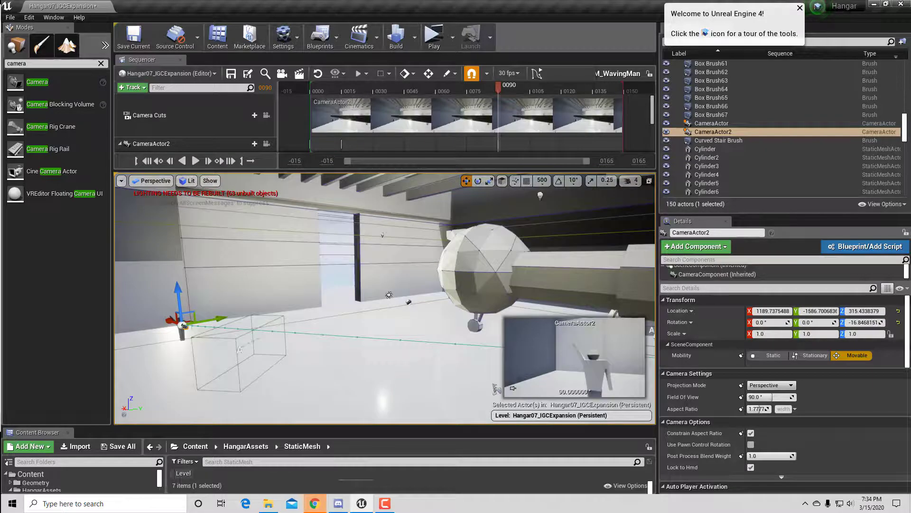
{"action": "right_click_drag", "start_coordinate": [380, 285], "coordinate": [280, 287]}
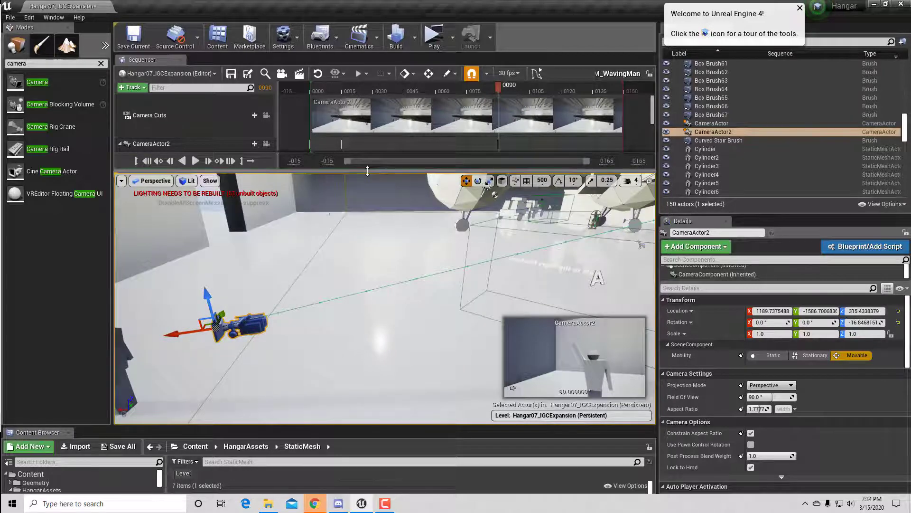
{"action": "left_click_drag", "start_coordinate": [365, 169], "coordinate": [363, 350]}
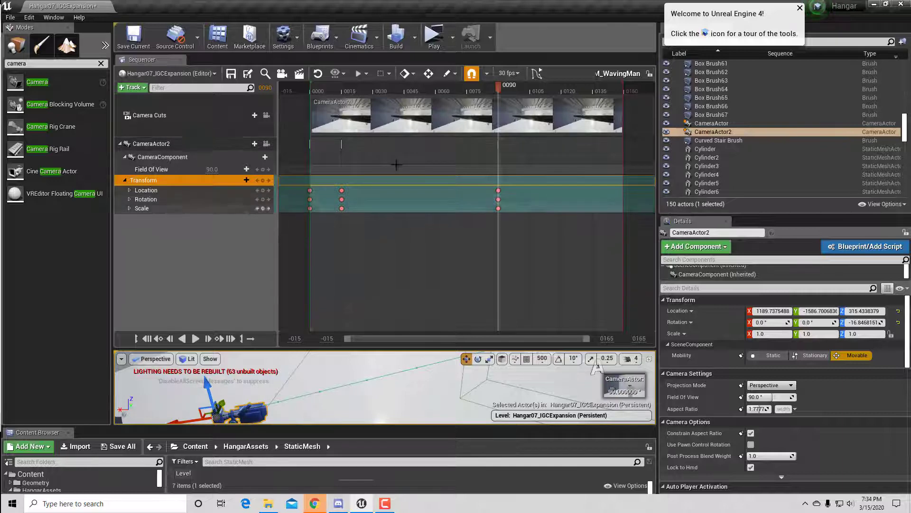
{"action": "left_click_drag", "start_coordinate": [497, 88], "coordinate": [309, 144]}
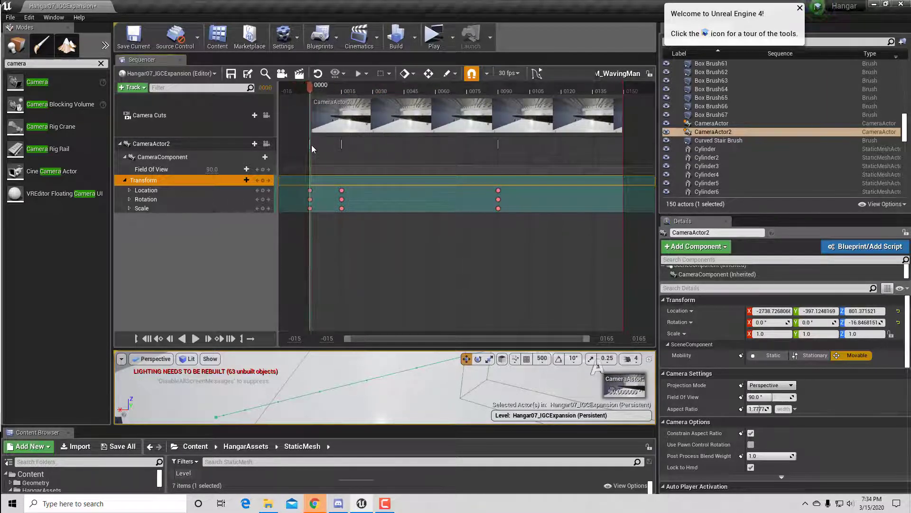
{"action": "left_click_drag", "start_coordinate": [375, 352], "coordinate": [382, 164]}
Step: Find the Trigger Volume among the placeable actors and add one above the hangar floor, at about X -360, Y -842, Z 646
{"action": "right_click_drag", "start_coordinate": [447, 245], "coordinate": [447, 245]}
{"action": "right_click_drag", "start_coordinate": [433, 244], "coordinate": [447, 223]}
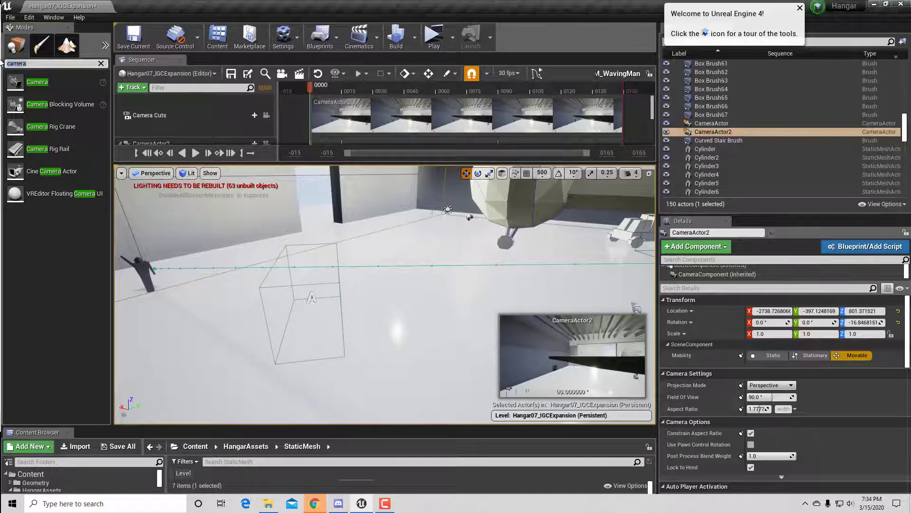
{"action": "type", "text": "trigger"}
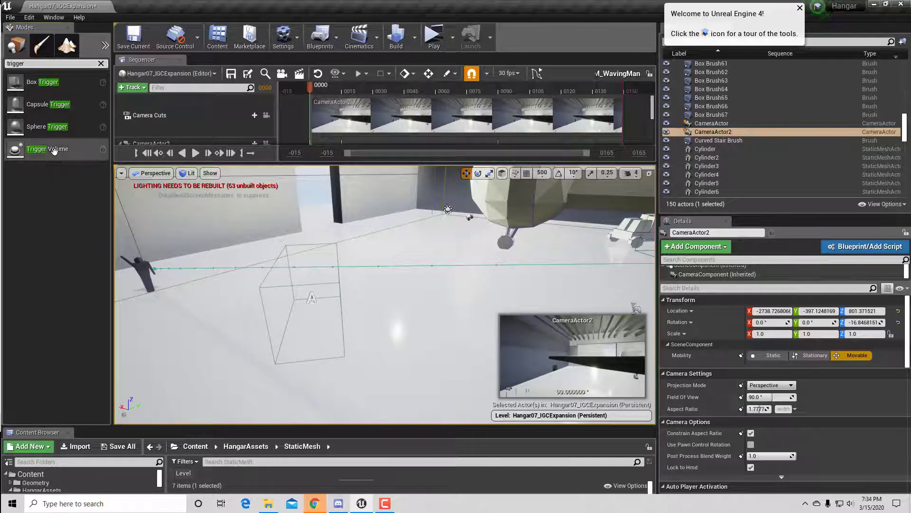
{"action": "left_click_drag", "start_coordinate": [43, 150], "coordinate": [484, 300]}
{"action": "right_click_drag", "start_coordinate": [485, 300], "coordinate": [293, 316]}
{"action": "left_click_drag", "start_coordinate": [306, 334], "coordinate": [264, 223]}
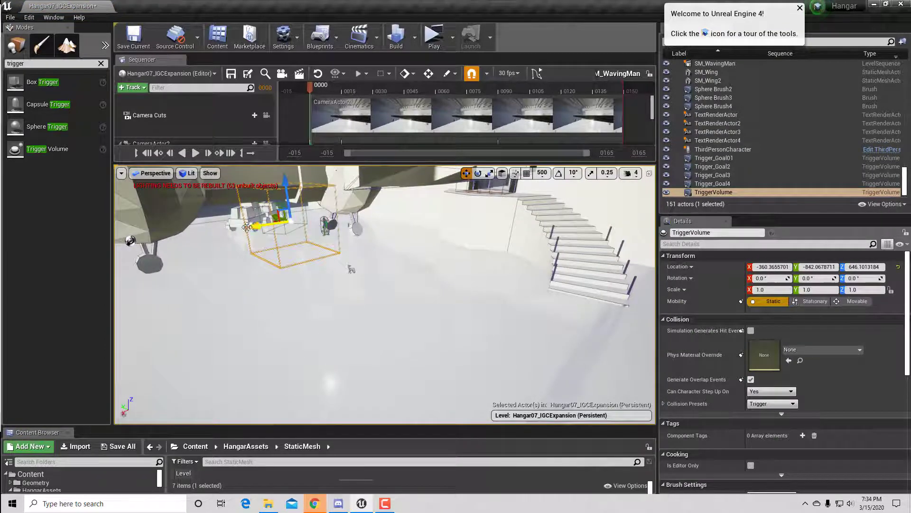
Step: Move the trigger volume to the landing in front of the archway, at about X -2402, Y -406, Z 646
{"action": "left_click_drag", "start_coordinate": [372, 212], "coordinate": [479, 201]}
{"action": "mouse_move", "coordinate": [332, 287]}
{"action": "right_mouse_down"}
{"action": "mouse_move", "coordinate": [333, 223]}
{"action": "mouse_move", "coordinate": [313, 237]}
{"action": "mouse_move", "coordinate": [341, 285]}
{"action": "mouse_move", "coordinate": [332, 288]}
{"action": "right_mouse_up"}
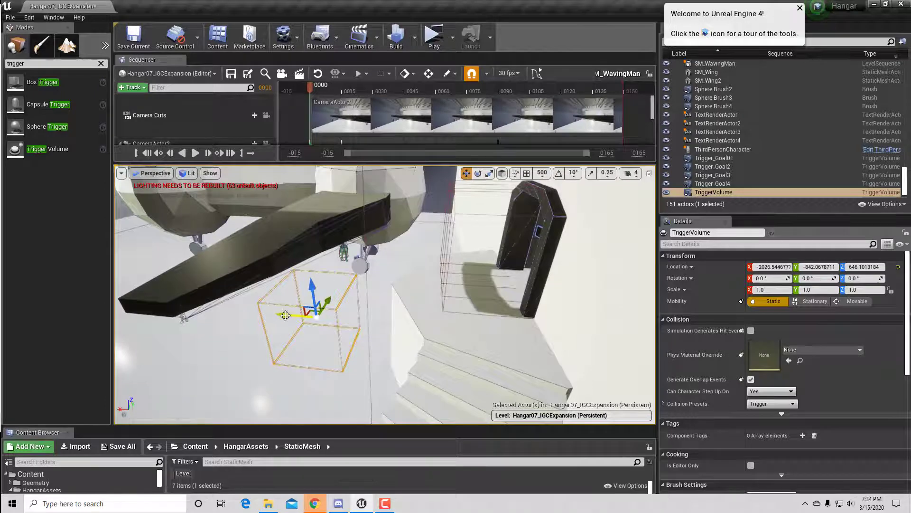
{"action": "left_click_drag", "start_coordinate": [285, 315], "coordinate": [396, 372]}
{"action": "right_click_drag", "start_coordinate": [397, 372], "coordinate": [368, 331]}
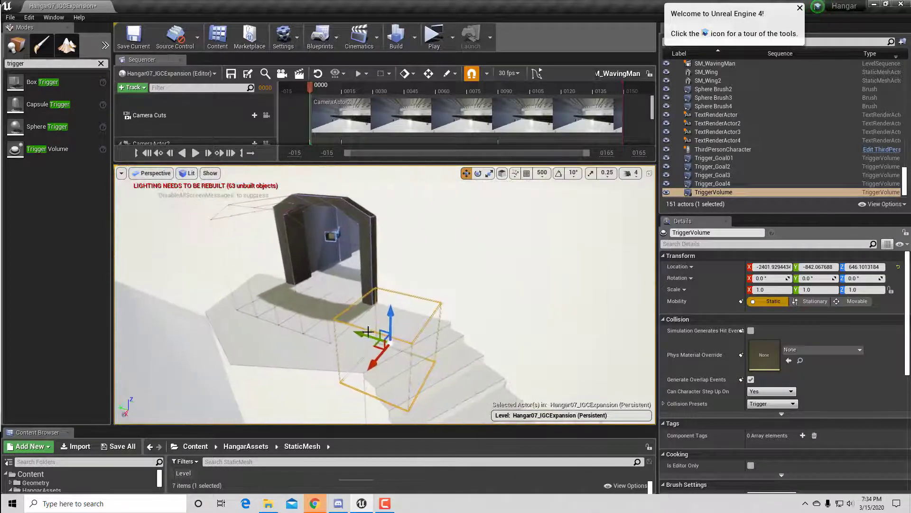
{"action": "left_click_drag", "start_coordinate": [368, 331], "coordinate": [264, 300]}
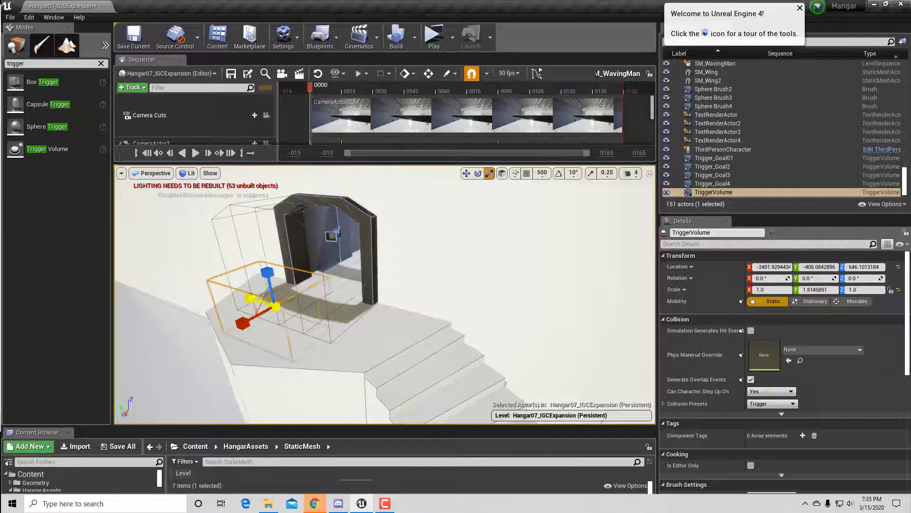
Step: Scale the trigger volume to about 1.16 × 3.83 × 1.99 and fit it around the archway at about X -2629, Z 751
{"action": "left_click_drag", "start_coordinate": [269, 272], "coordinate": [322, 202]}
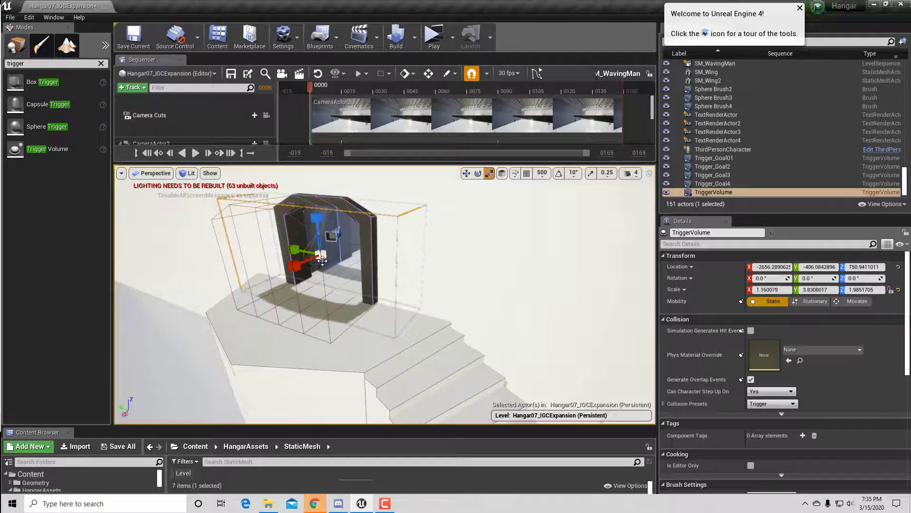
{"action": "left_click_drag", "start_coordinate": [297, 266], "coordinate": [308, 260]}
{"action": "right_click_drag", "start_coordinate": [308, 260], "coordinate": [376, 277]}
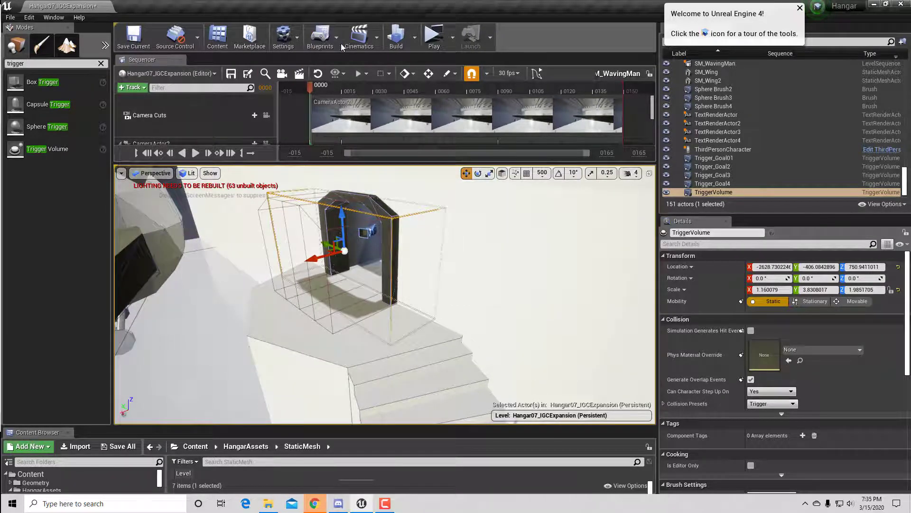
Step: Open the Level Blueprint and add an OnActorBeginOverlap event for the trigger volume in empty space below the existing nodes
{"action": "left_click", "coordinate": [327, 37]}
{"action": "left_click", "coordinate": [357, 120]}
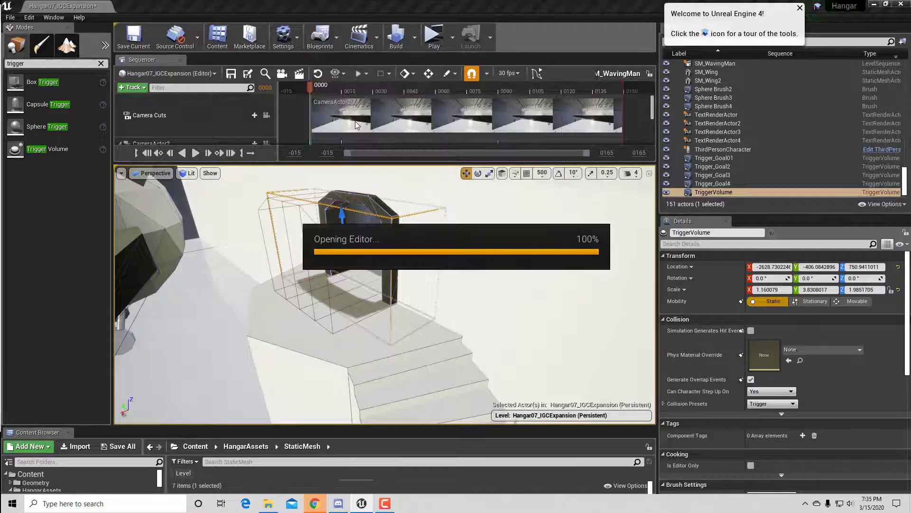
{"action": "scroll", "coordinate": [406, 246], "scroll_direction": "down", "scroll_amount": 3}
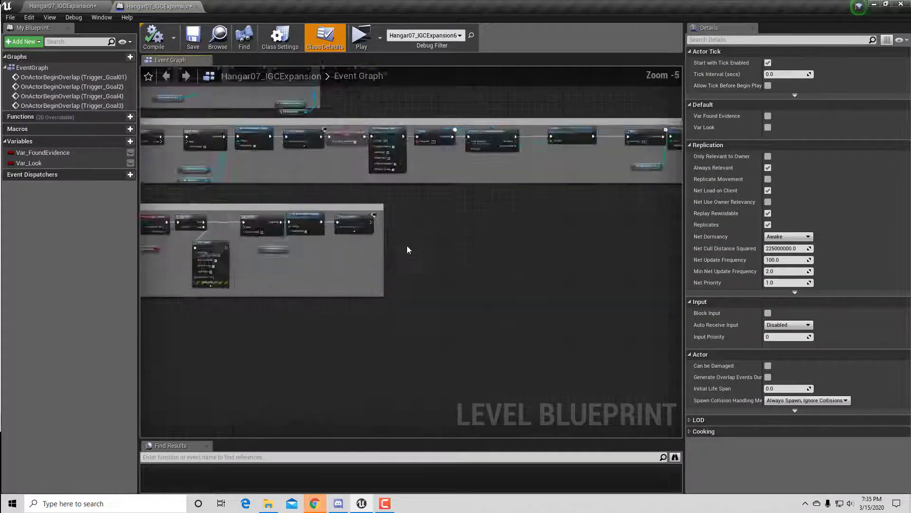
{"action": "scroll", "coordinate": [323, 295], "scroll_direction": "up", "scroll_amount": 4}
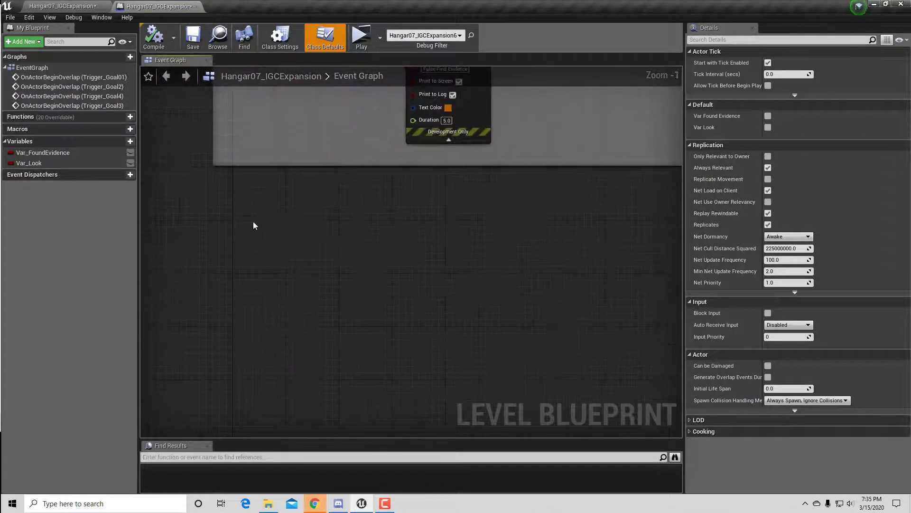
{"action": "right_click", "coordinate": [218, 199]}
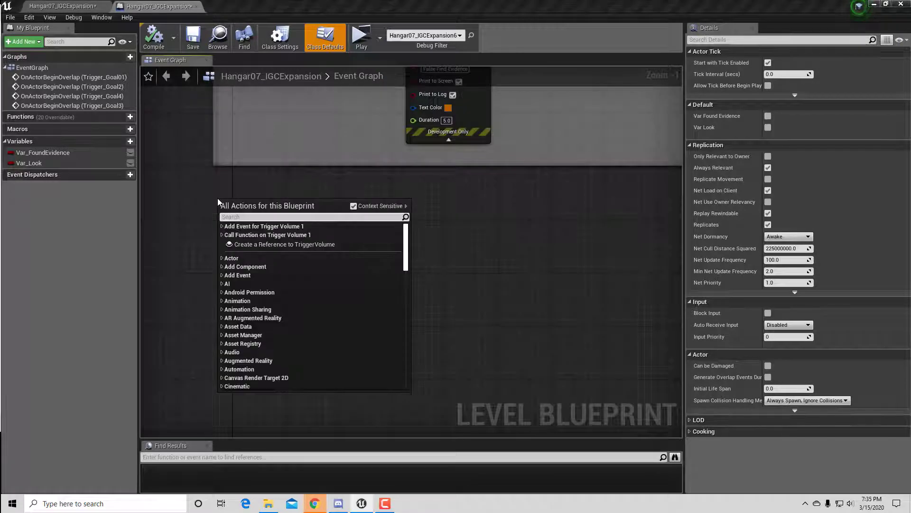
{"action": "left_click", "coordinate": [222, 227]}
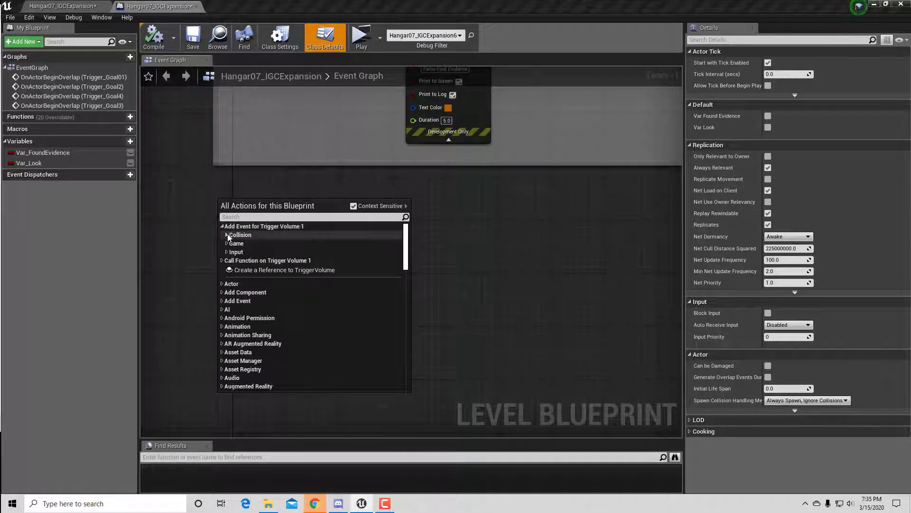
{"action": "left_click", "coordinate": [227, 235]}
{"action": "left_click", "coordinate": [258, 244]}
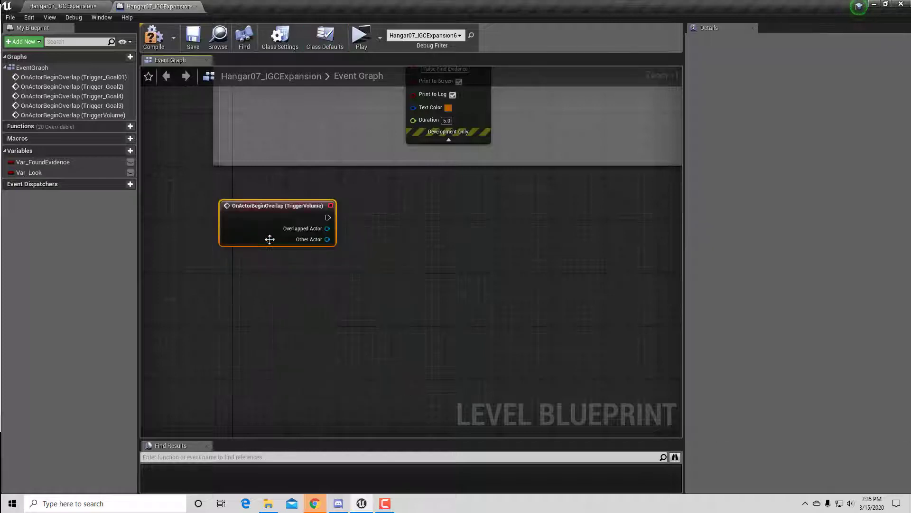
Step: Add a Create Level Sequence Player node driven by the trigger volume's overlap event
{"action": "left_click_drag", "start_coordinate": [276, 213], "coordinate": [445, 205]}
{"action": "type", "text": "c"}
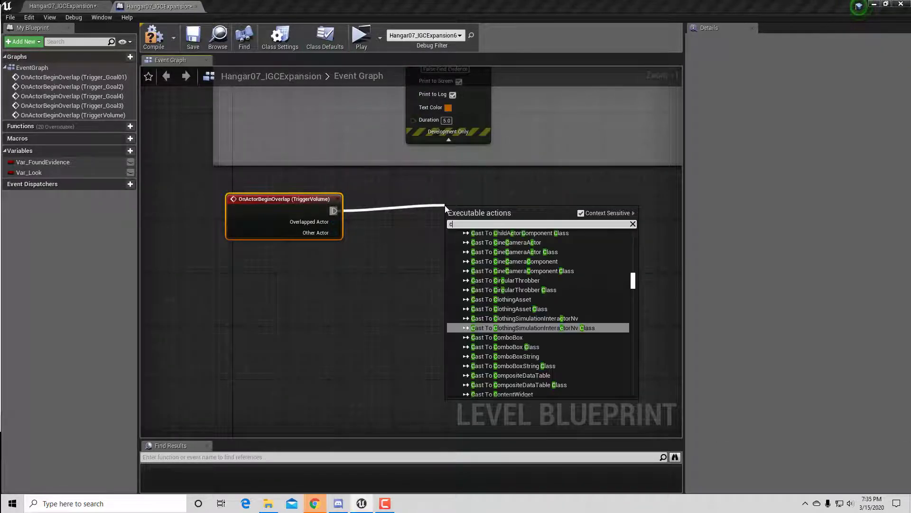
{"action": "type", "text": "reate a se"}
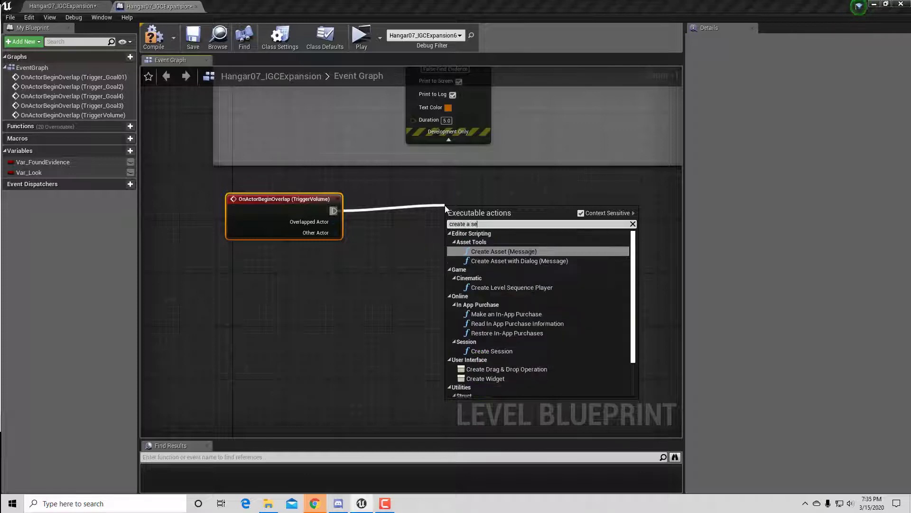
{"action": "type", "text": "quence"}
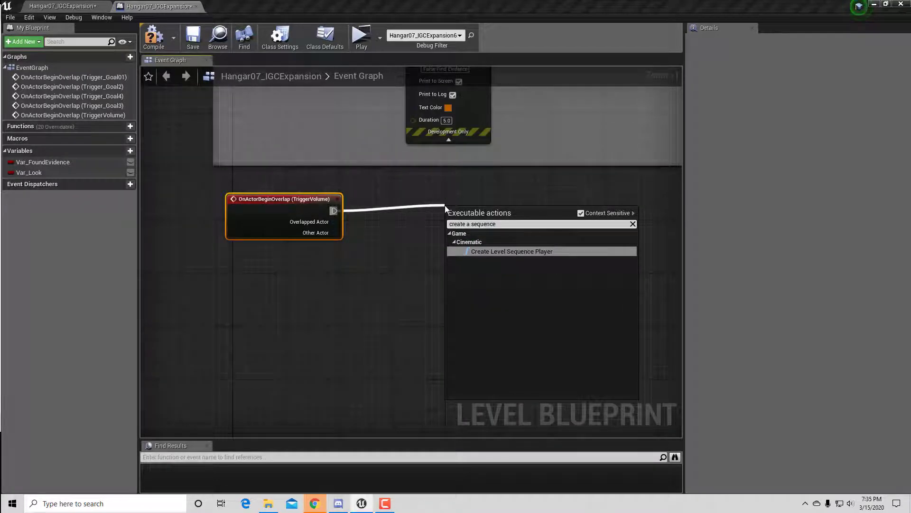
{"action": "left_click", "coordinate": [505, 254]}
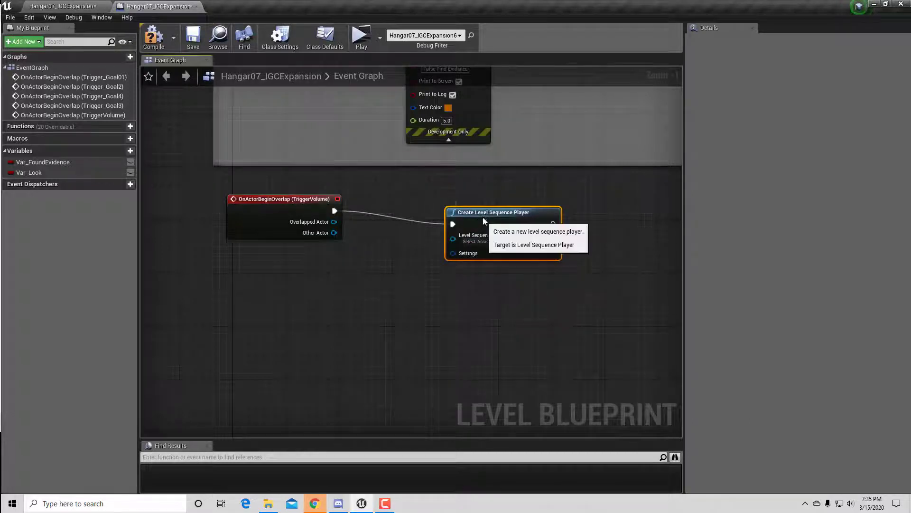
Step: Set the Create Level Sequence Player node's level sequence to SM_WavingMan
{"action": "scroll", "coordinate": [476, 255], "scroll_direction": "up", "scroll_amount": 1}
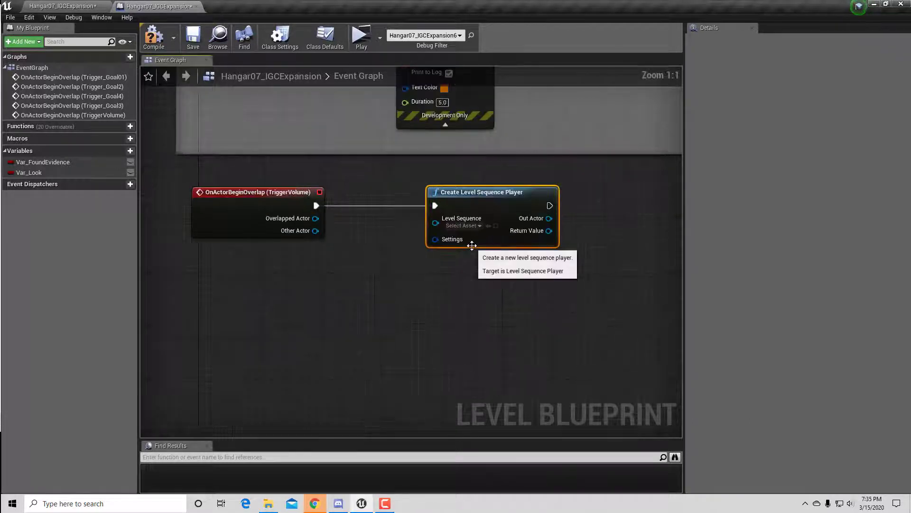
{"action": "left_click", "coordinate": [480, 226]}
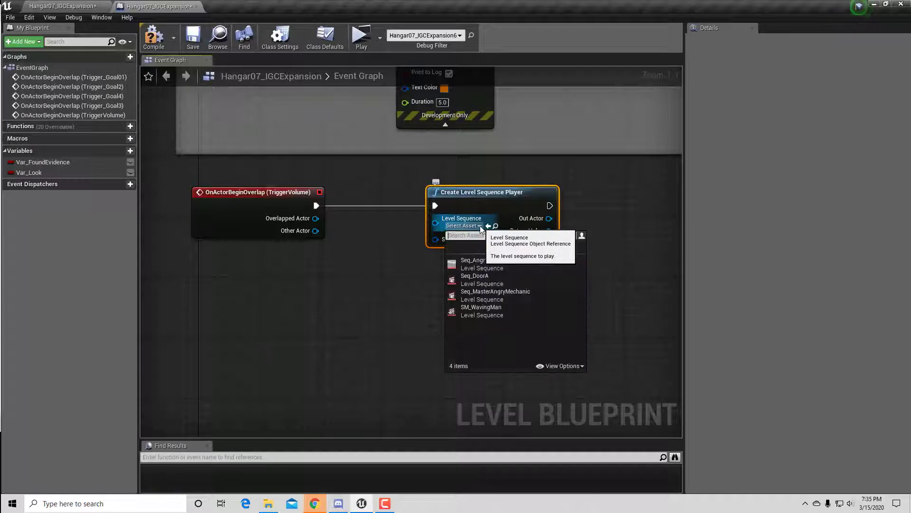
{"action": "left_click", "coordinate": [472, 313]}
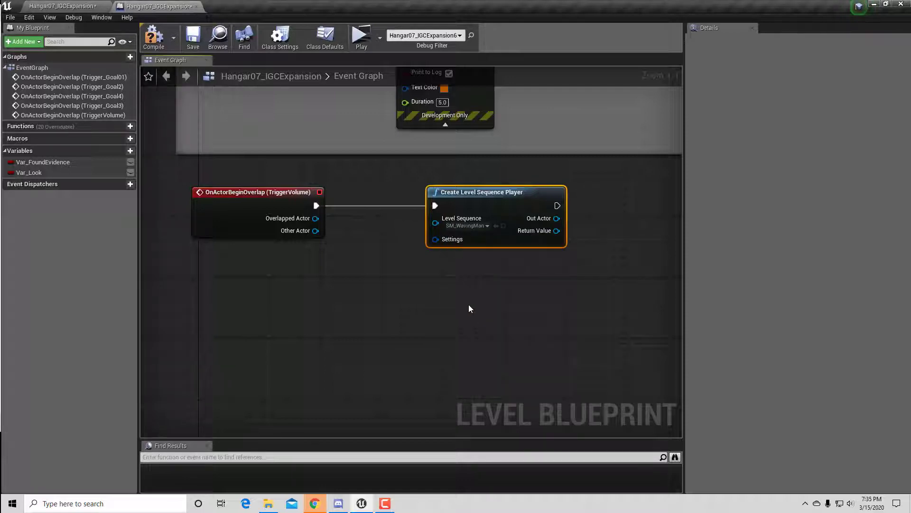
Step: Save the SM_WavingMan sequence in the level editor and return to the Level Blueprint
{"action": "right_click_drag", "start_coordinate": [379, 230], "coordinate": [403, 255]}
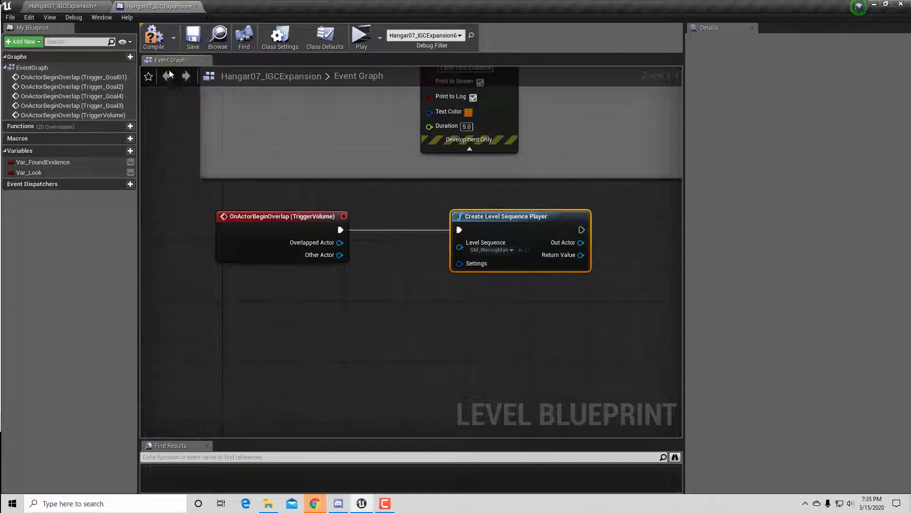
{"action": "left_click", "coordinate": [70, 7]}
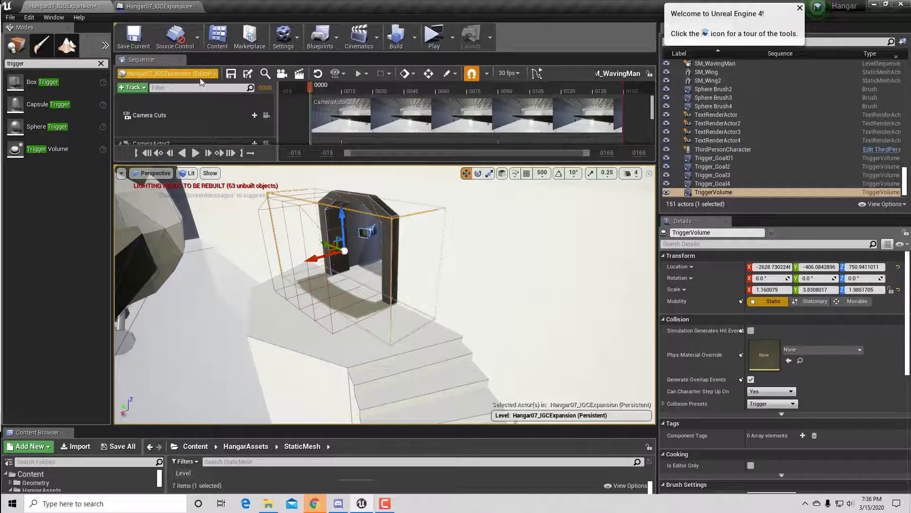
{"action": "left_click", "coordinate": [235, 77]}
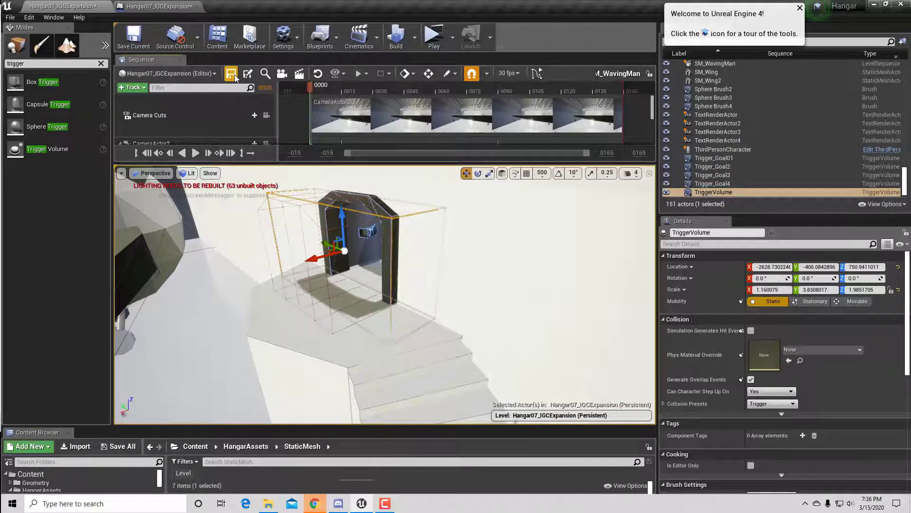
{"action": "left_click", "coordinate": [166, 10]}
Step: Add a Play (SequencePlayer) node driven by the Create Level Sequence Player node's return value
{"action": "right_click_drag", "start_coordinate": [499, 324], "coordinate": [308, 342]}
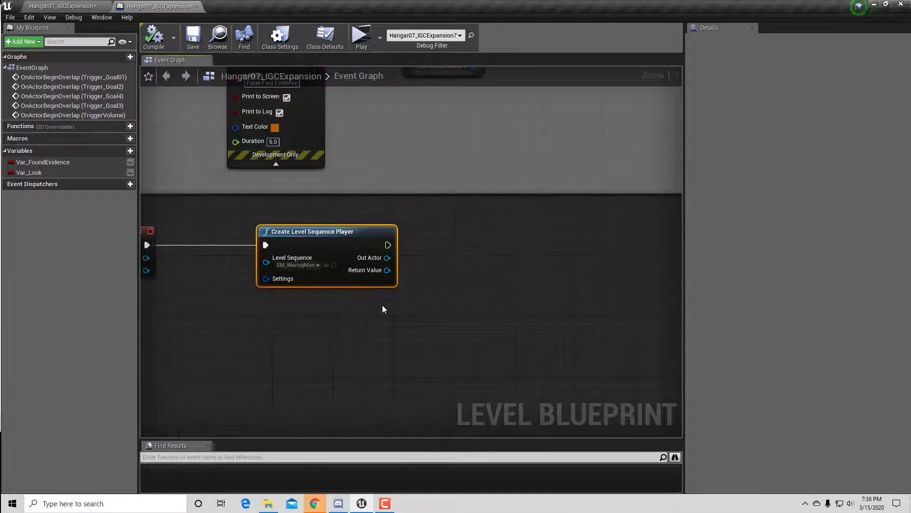
{"action": "left_click_drag", "start_coordinate": [387, 270], "coordinate": [455, 243]}
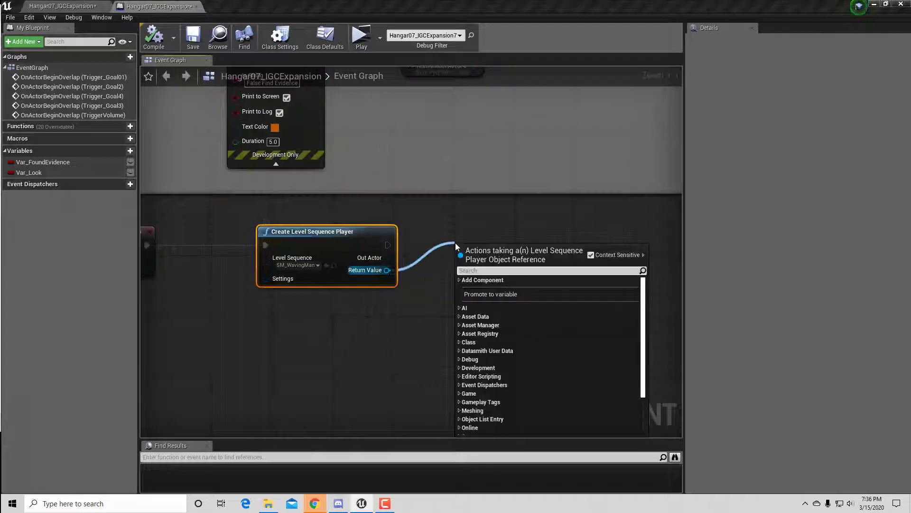
{"action": "type", "text": "play"}
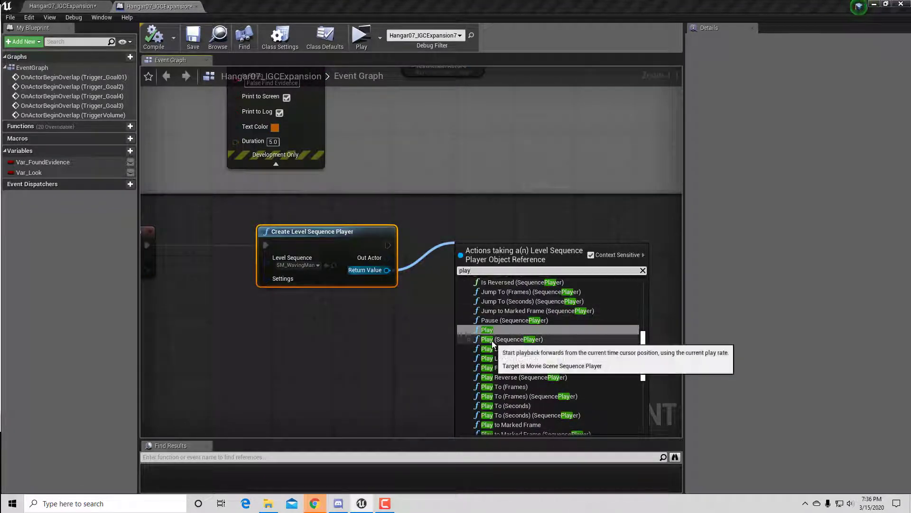
{"action": "left_click", "coordinate": [591, 257]}
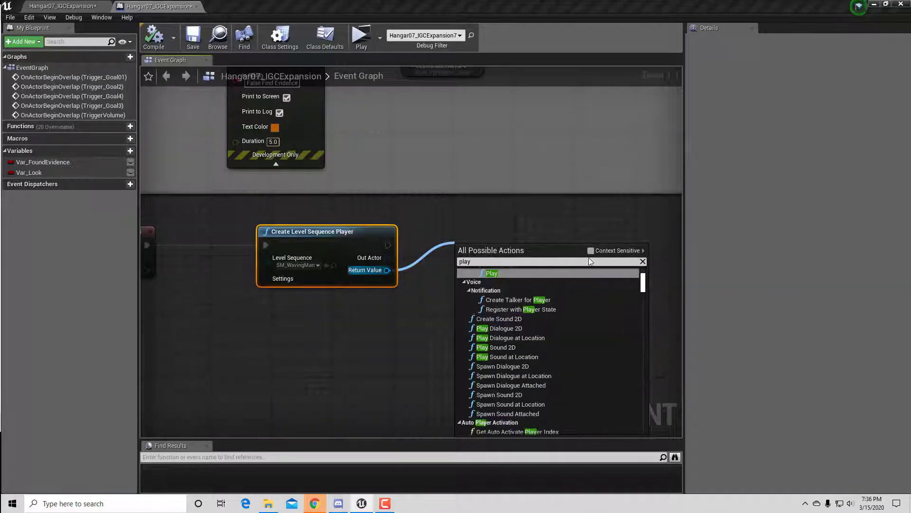
{"action": "scroll", "coordinate": [542, 338], "scroll_direction": "down", "scroll_amount": 5}
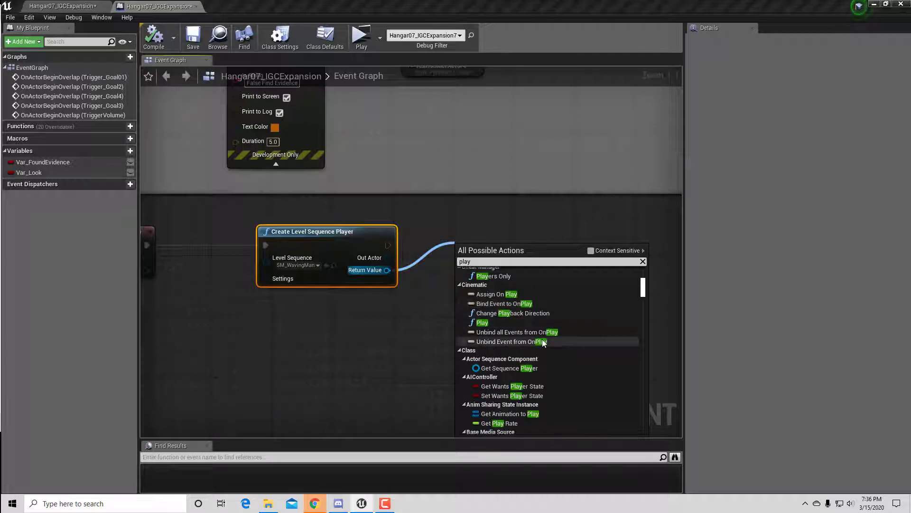
{"action": "scroll", "coordinate": [542, 339], "scroll_direction": "up", "scroll_amount": 6}
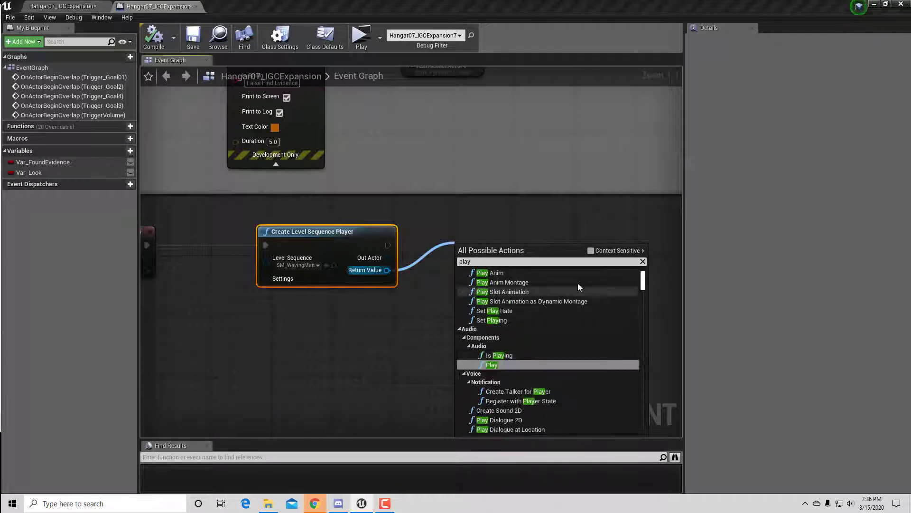
{"action": "left_click", "coordinate": [591, 251]}
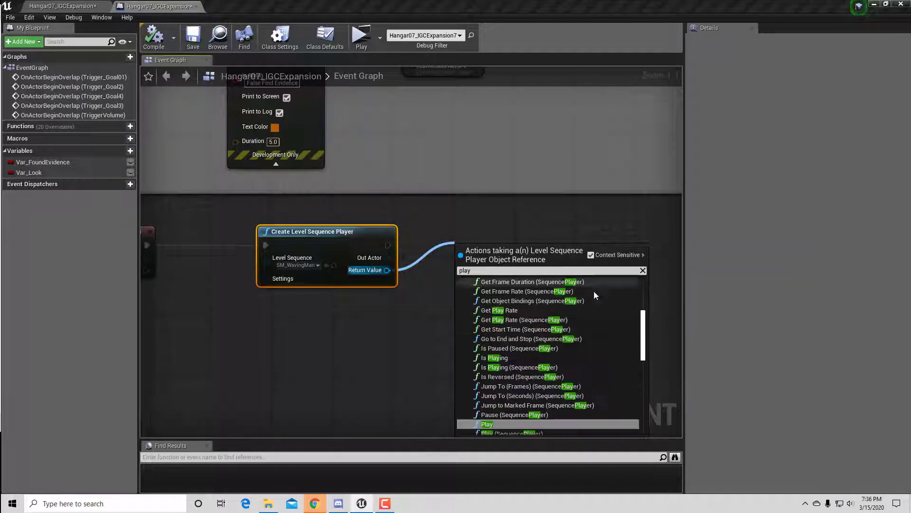
{"action": "scroll", "coordinate": [563, 340], "scroll_direction": "down", "scroll_amount": 4}
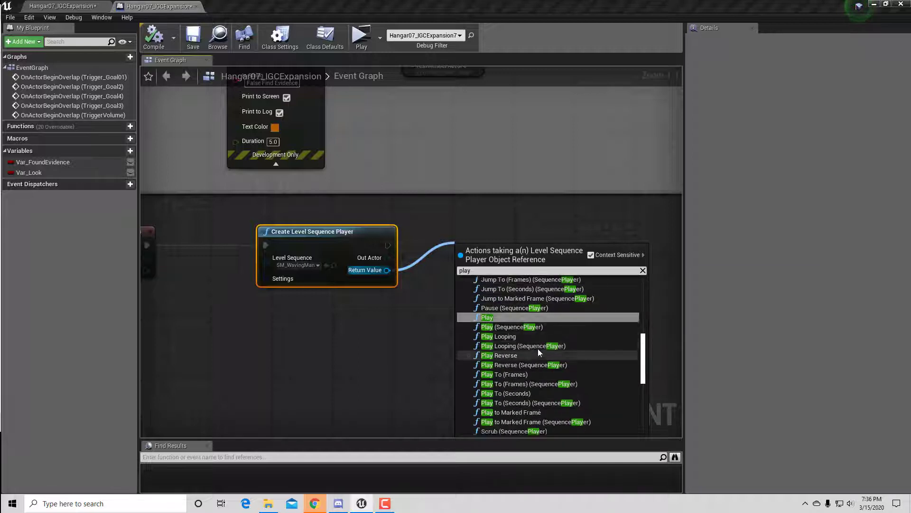
{"action": "left_click", "coordinate": [493, 327]}
Step: Delete the extra Sequence Player getter node and place the Play node beside Create Level Sequence Player, keeping its Target connection
{"action": "left_click_drag", "start_coordinate": [511, 260], "coordinate": [534, 235]}
{"action": "left_click", "coordinate": [446, 217]}
{"action": "left_click", "coordinate": [436, 203]}
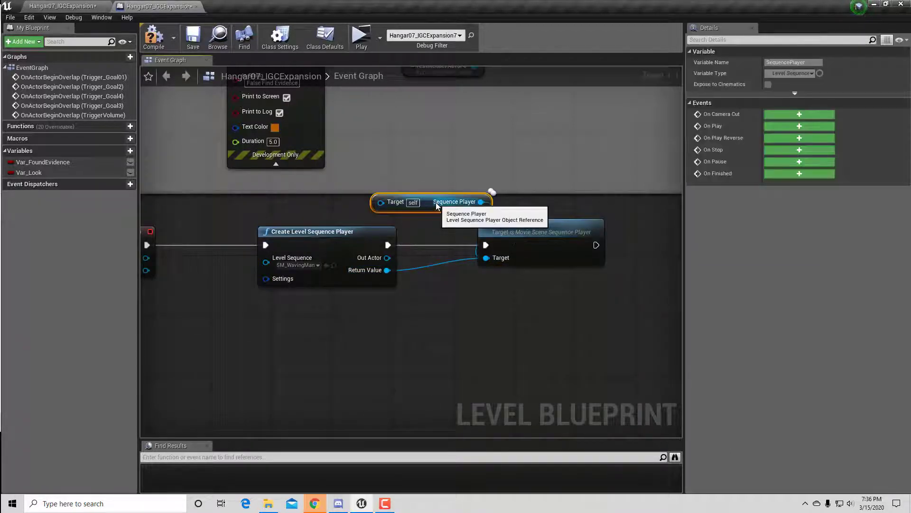
{"action": "key", "text": "Delete"}
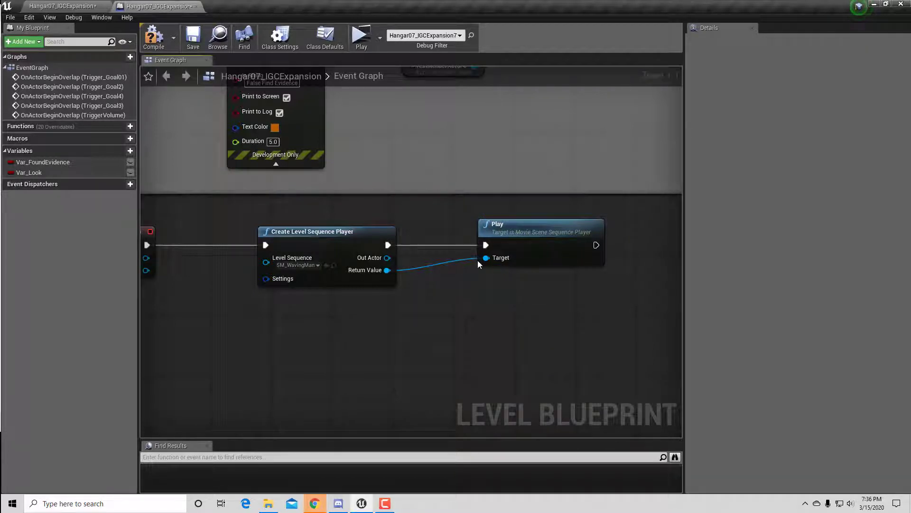
{"action": "left_click_drag", "start_coordinate": [486, 258], "coordinate": [485, 261]}
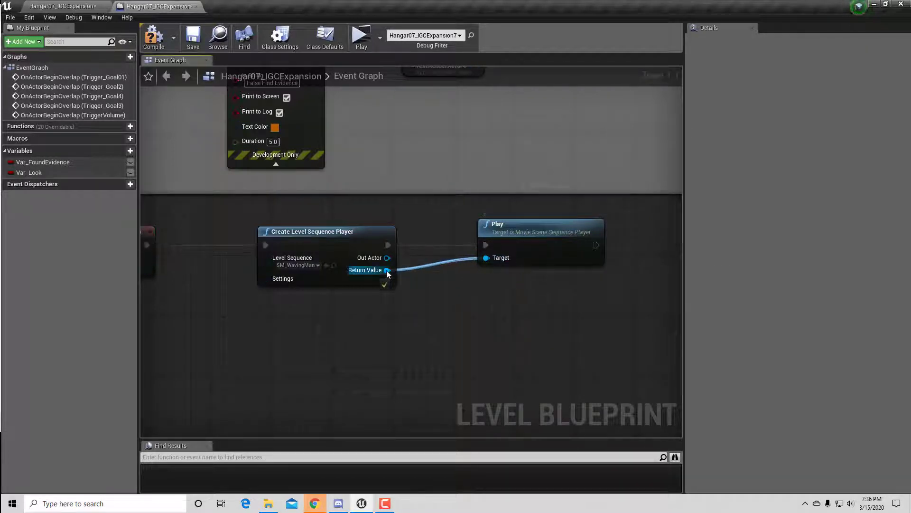
{"action": "left_click_drag", "start_coordinate": [543, 250], "coordinate": [521, 250]}
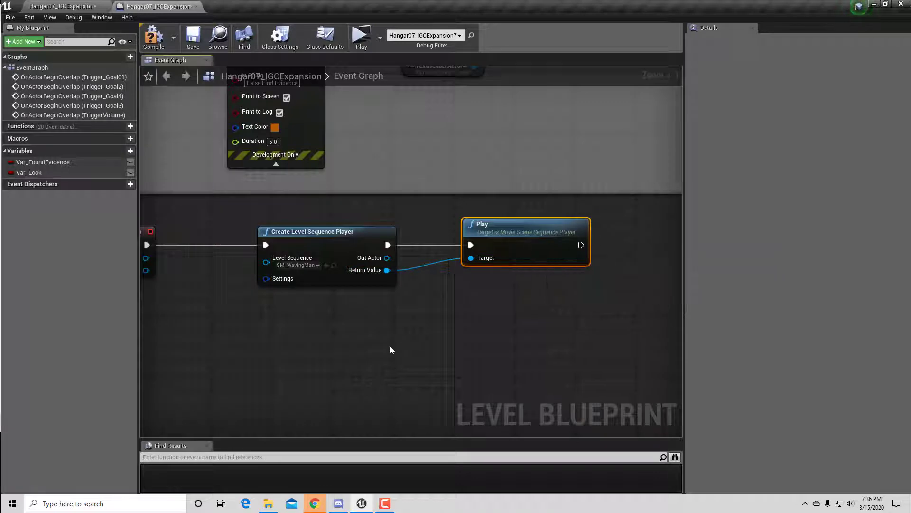
Step: Run the level in a preview to check that the sequence plays from the trigger, and stop the preview
{"action": "right_click_drag", "start_coordinate": [389, 346], "coordinate": [506, 360]}
{"action": "scroll", "coordinate": [506, 361], "scroll_direction": "down", "scroll_amount": 1}
{"action": "right_click_drag", "start_coordinate": [465, 327], "coordinate": [453, 365]}
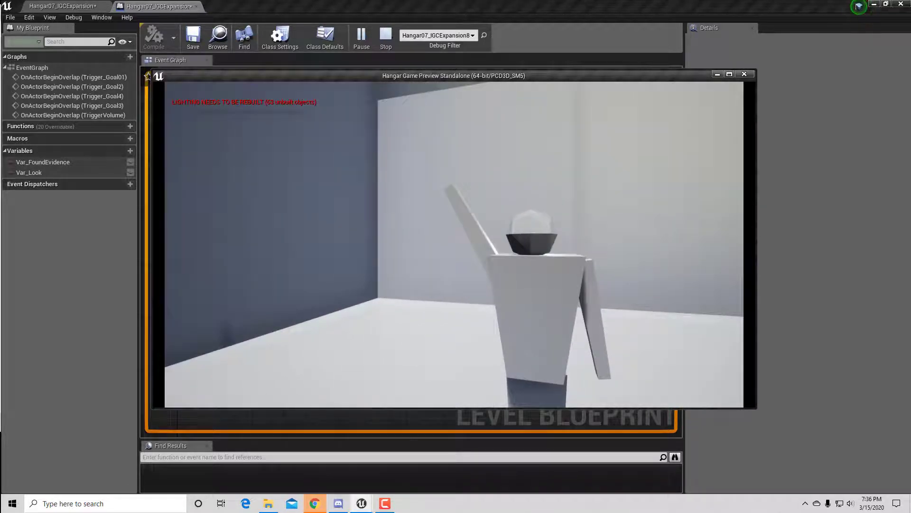
{"action": "key", "text": "Escape"}
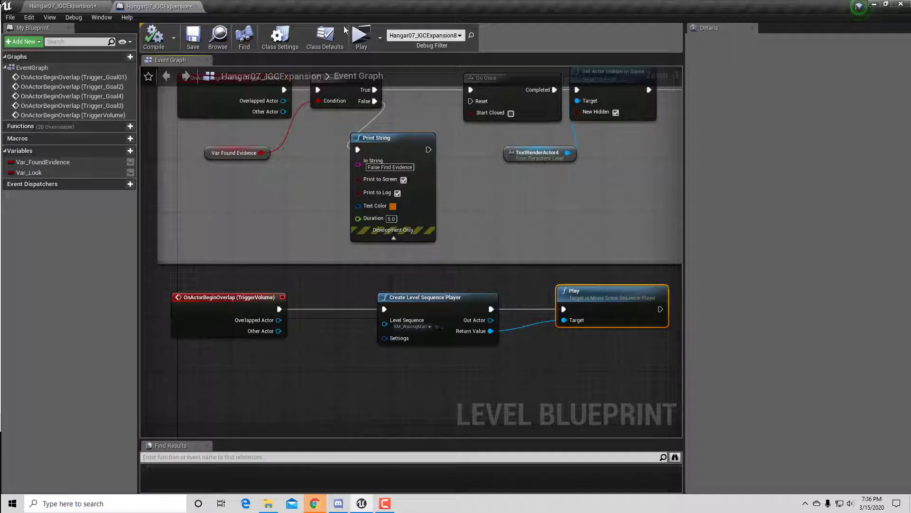
Step: In the SM_WavingMan sequence, move CameraActor2's last set of transform keyframes to frame 120
{"action": "left_click", "coordinate": [43, 5]}
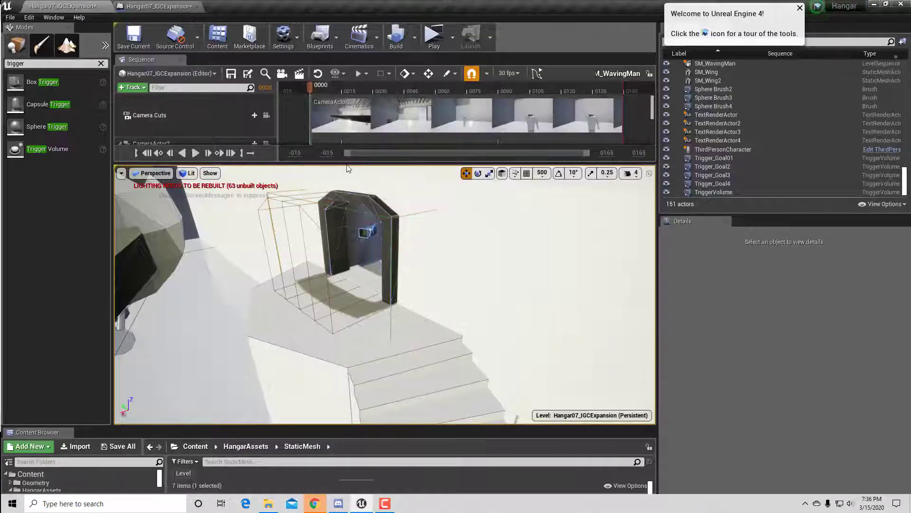
{"action": "left_click_drag", "start_coordinate": [347, 165], "coordinate": [342, 356]}
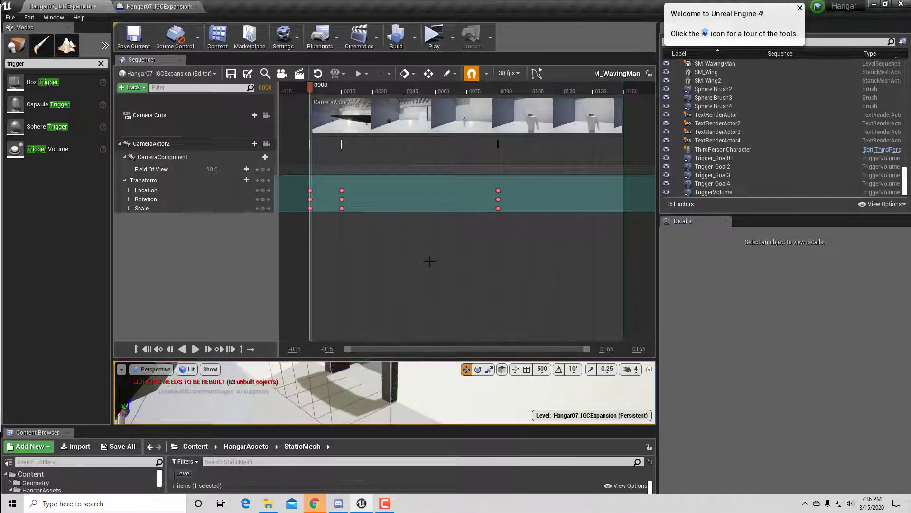
{"action": "right_click_drag", "start_coordinate": [431, 260], "coordinate": [388, 254]}
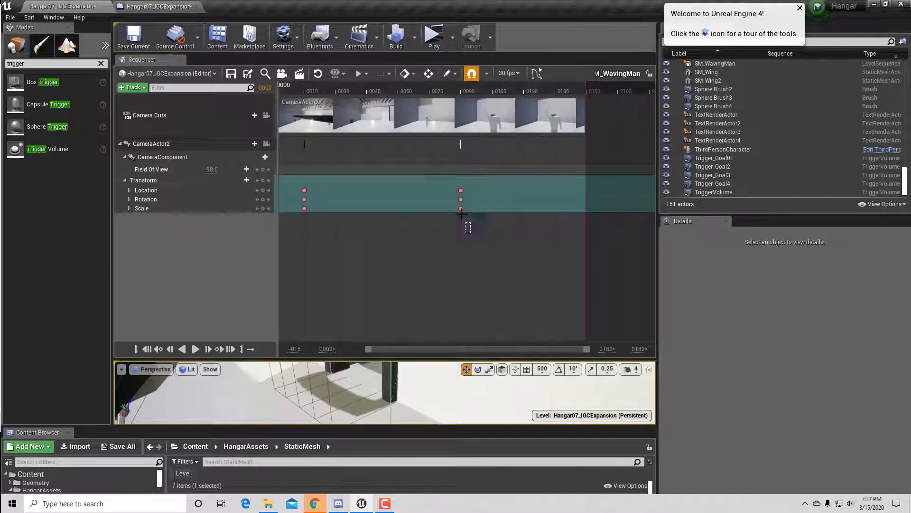
{"action": "left_click_drag", "start_coordinate": [462, 214], "coordinate": [443, 246]}
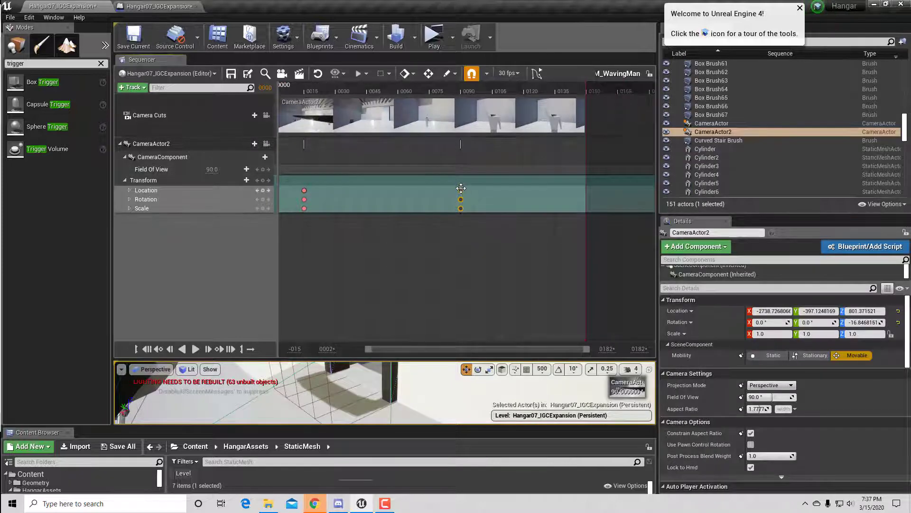
{"action": "left_click_drag", "start_coordinate": [462, 189], "coordinate": [519, 189]}
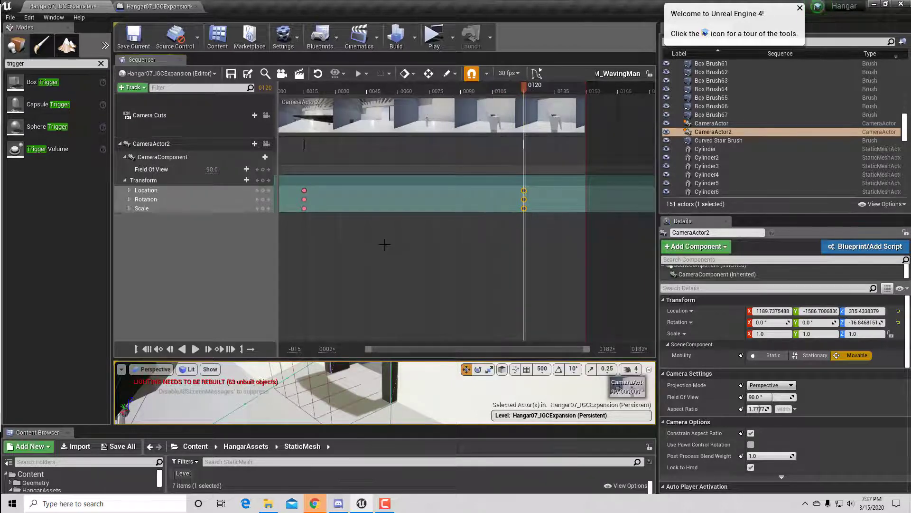
{"action": "right_click_drag", "start_coordinate": [384, 244], "coordinate": [545, 205]}
Step: Play the level, run the character up the stairs toward the archway, and end the preview
{"action": "left_click", "coordinate": [445, 39]}
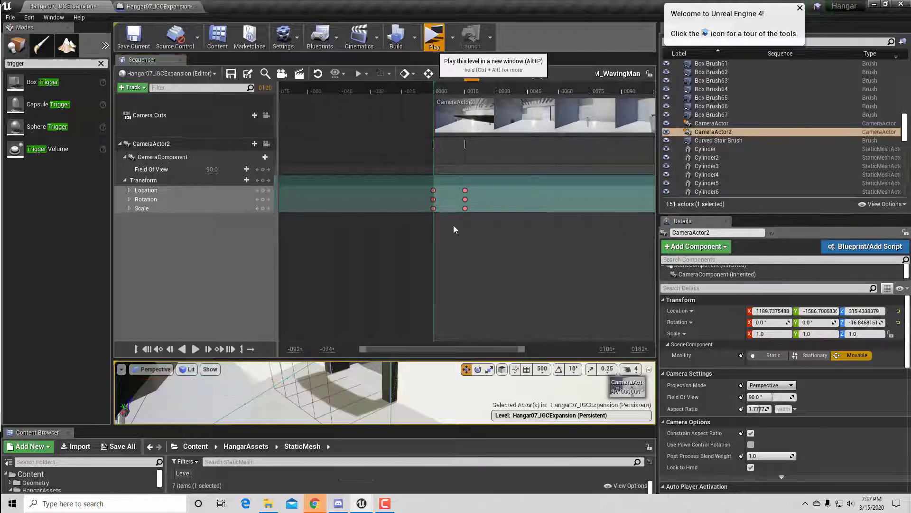
{"action": "key", "text": "w"}
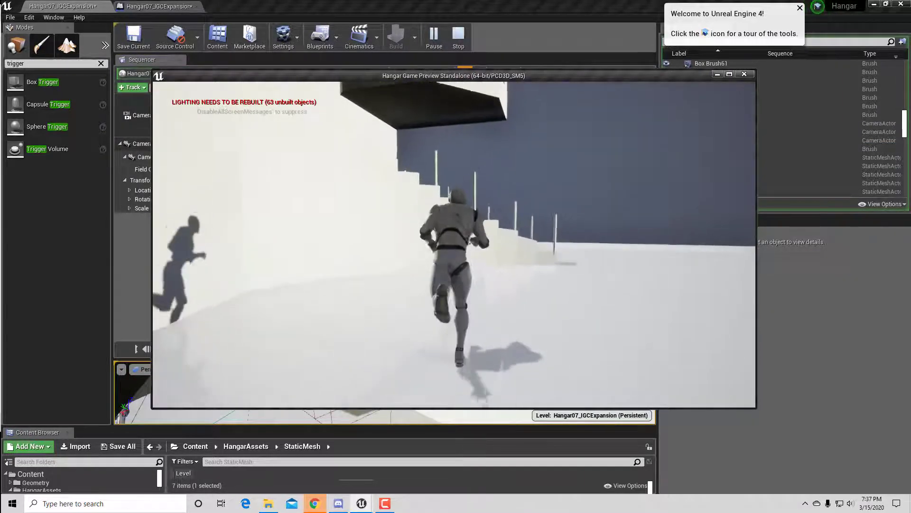
{"action": "key", "text": "space"}
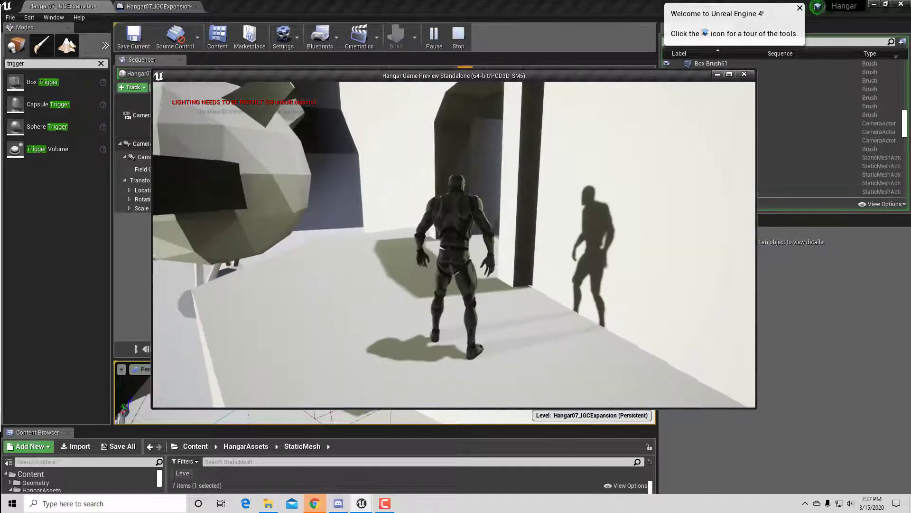
{"action": "key", "text": "Escape"}
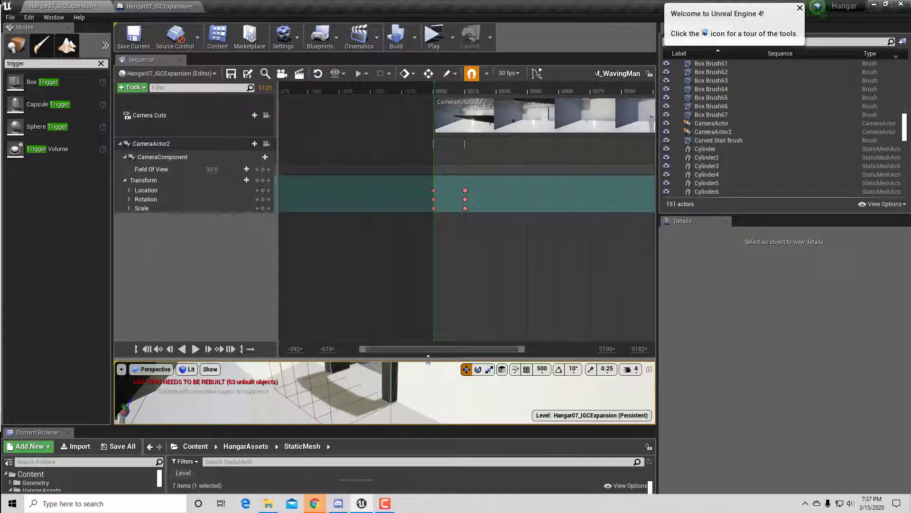
Step: Move the ThirdPersonCharacter into the corridor behind the archway, at about X -3043, Y -430, Z 682, and turn it toward the opening
{"action": "left_click_drag", "start_coordinate": [428, 359], "coordinate": [428, 295]}
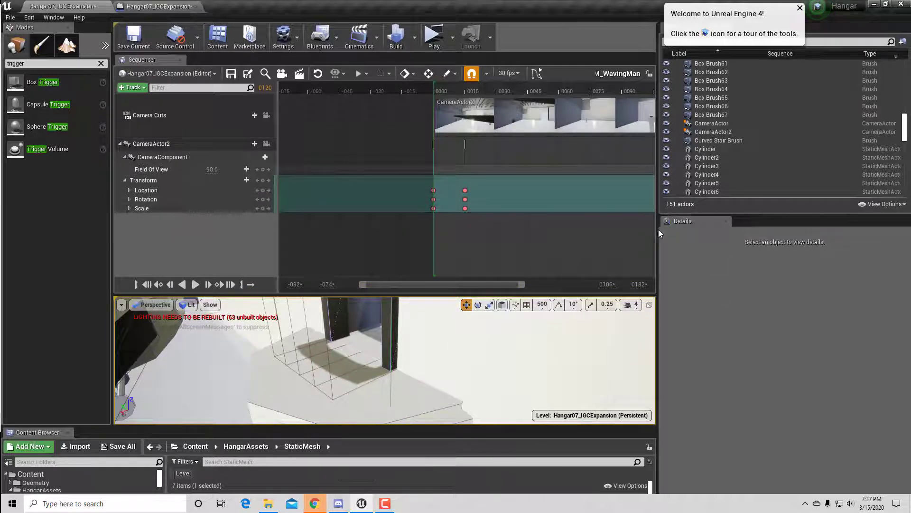
{"action": "left_click_drag", "start_coordinate": [659, 229], "coordinate": [739, 229]}
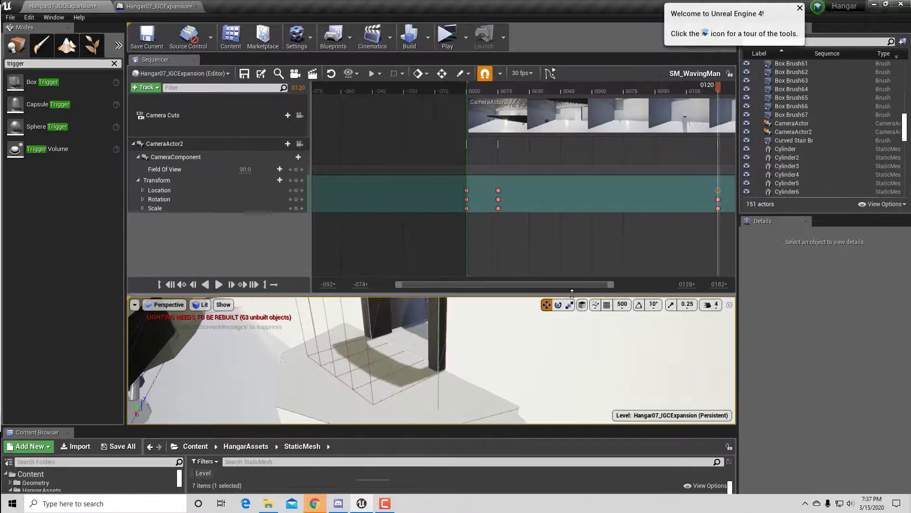
{"action": "left_click_drag", "start_coordinate": [572, 294], "coordinate": [573, 240]}
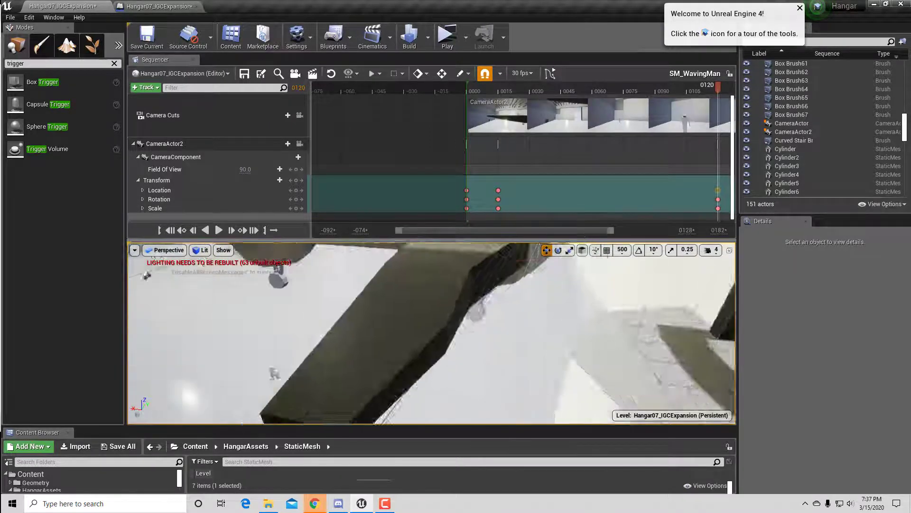
{"action": "mouse_move", "coordinate": [451, 297]}
{"action": "right_mouse_down"}
{"action": "mouse_move", "coordinate": [458, 271]}
{"action": "mouse_move", "coordinate": [452, 297]}
{"action": "right_mouse_up"}
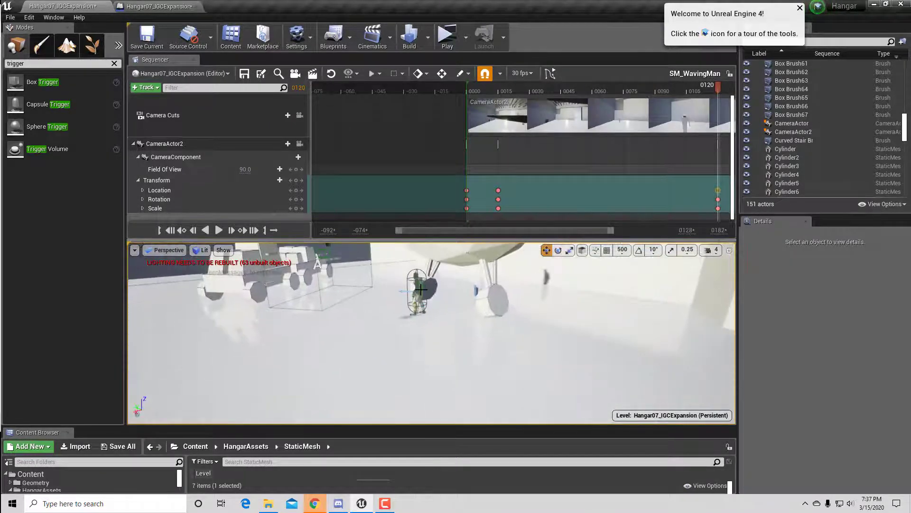
{"action": "left_click", "coordinate": [421, 289]}
{"action": "mouse_move", "coordinate": [374, 315]}
{"action": "right_mouse_down"}
{"action": "mouse_move", "coordinate": [417, 311]}
{"action": "mouse_move", "coordinate": [374, 316]}
{"action": "right_mouse_up"}
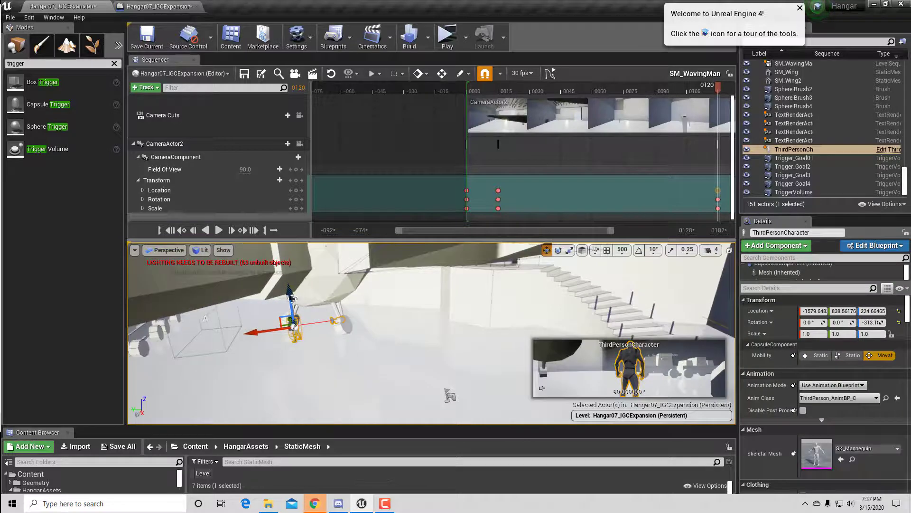
{"action": "left_click_drag", "start_coordinate": [292, 298], "coordinate": [459, 264]}
{"action": "mouse_move", "coordinate": [459, 264]}
{"action": "right_mouse_down"}
{"action": "mouse_move", "coordinate": [458, 233]}
{"action": "mouse_move", "coordinate": [442, 244]}
{"action": "mouse_move", "coordinate": [453, 230]}
{"action": "mouse_move", "coordinate": [466, 262]}
{"action": "right_mouse_up"}
{"action": "key", "text": "w"}
{"action": "key", "text": "s"}
{"action": "key", "text": "w"}
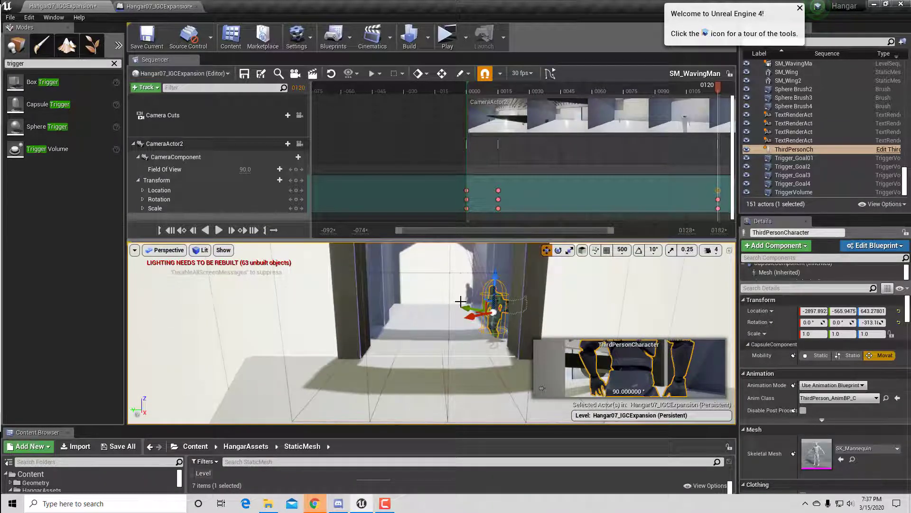
{"action": "left_click_drag", "start_coordinate": [464, 306], "coordinate": [441, 268]}
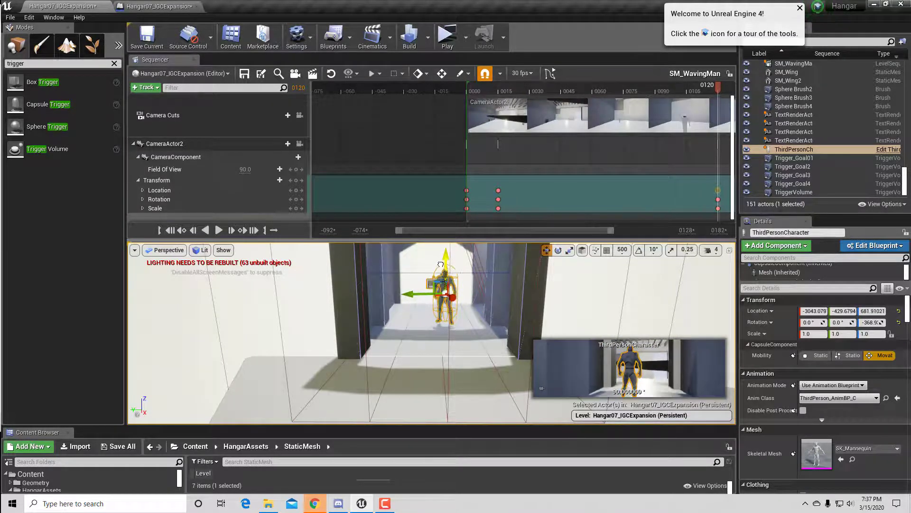
Step: Play the level from the new start position, walk into the archway trigger to review the sequence timing, and stop
{"action": "left_click", "coordinate": [446, 35]}
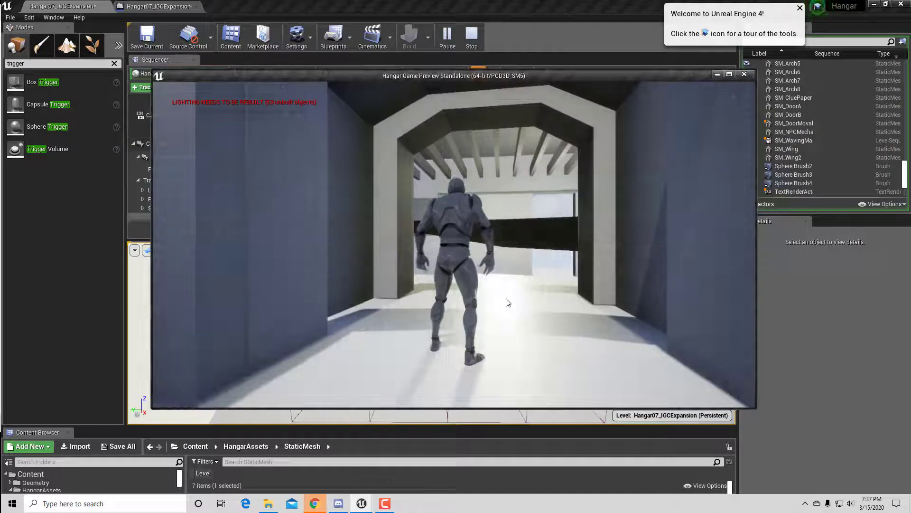
{"action": "left_click", "coordinate": [508, 302]}
{"action": "key", "text": "w"}
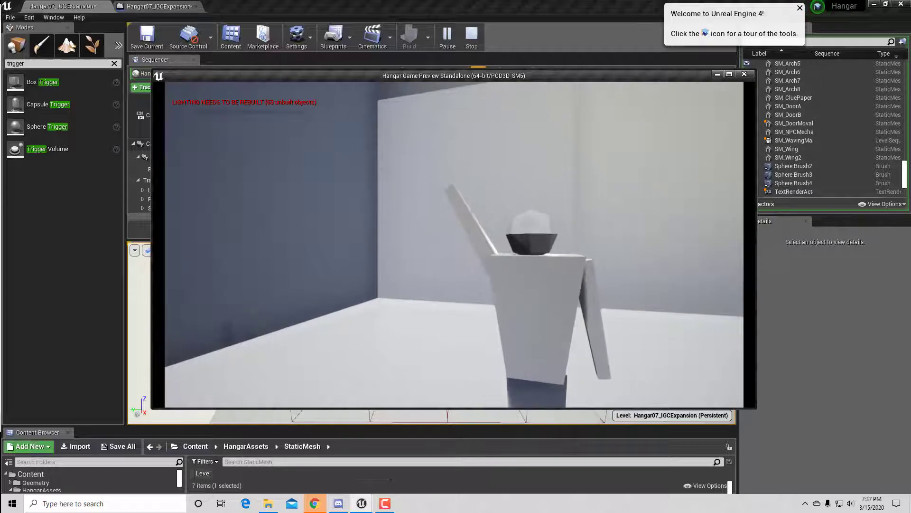
{"action": "key", "text": "Escape"}
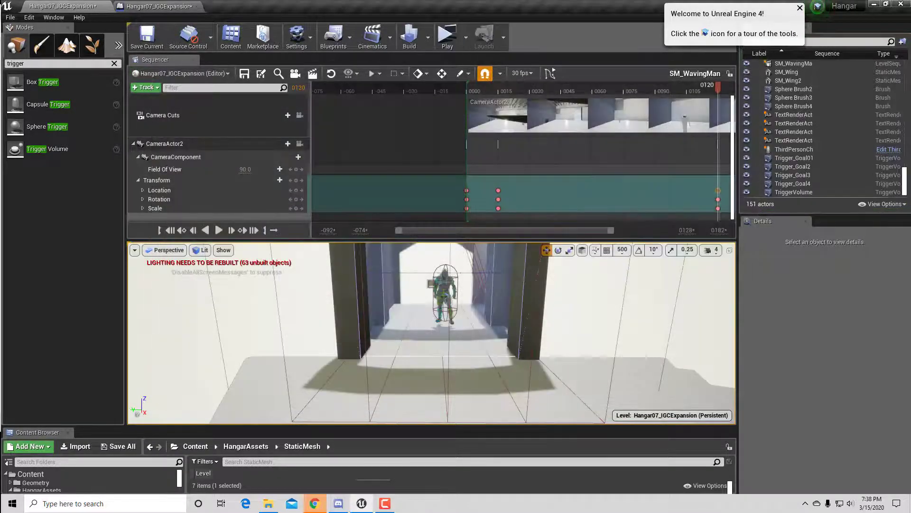
Step: Enlarge the Sequencer in height and width so more of the SM_WavingMan timeline fits
{"action": "right_click_drag", "start_coordinate": [516, 313], "coordinate": [474, 327]}
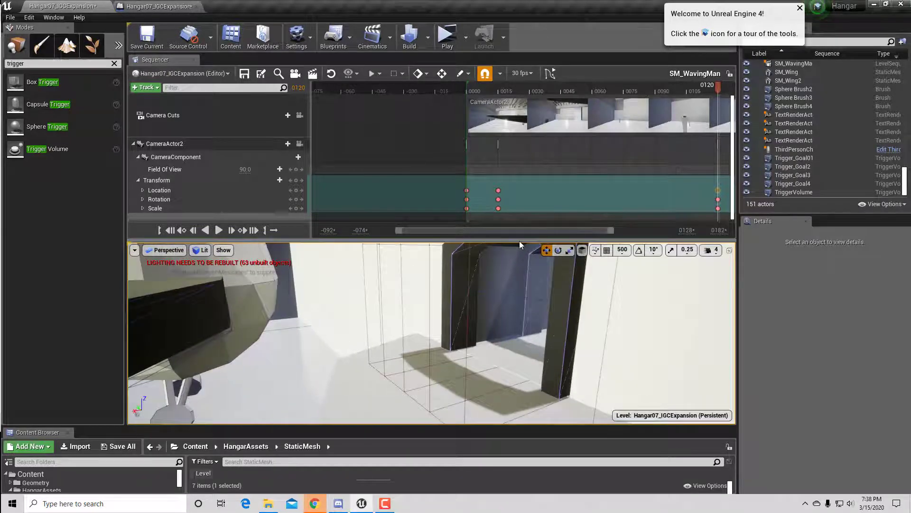
{"action": "left_click_drag", "start_coordinate": [520, 240], "coordinate": [514, 325]}
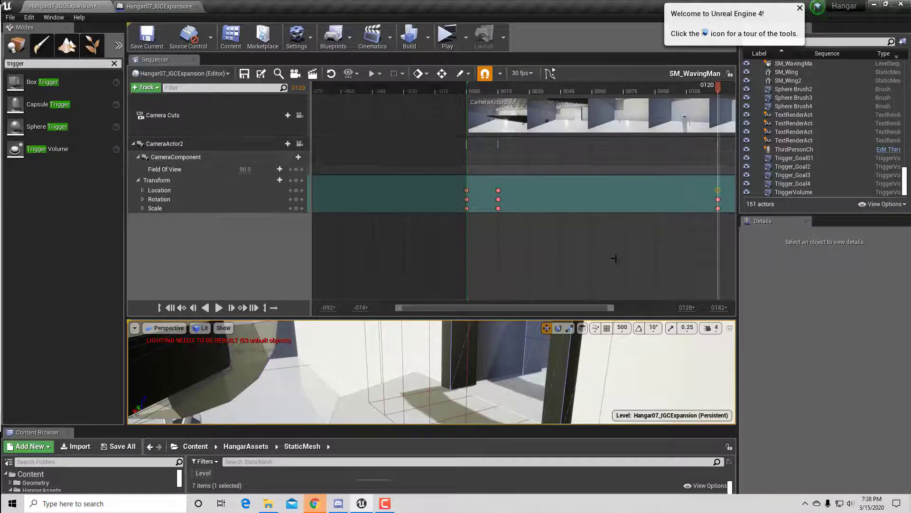
{"action": "left_click_drag", "start_coordinate": [740, 280], "coordinate": [809, 280]}
{"action": "left_click_drag", "start_coordinate": [337, 257], "coordinate": [288, 257]}
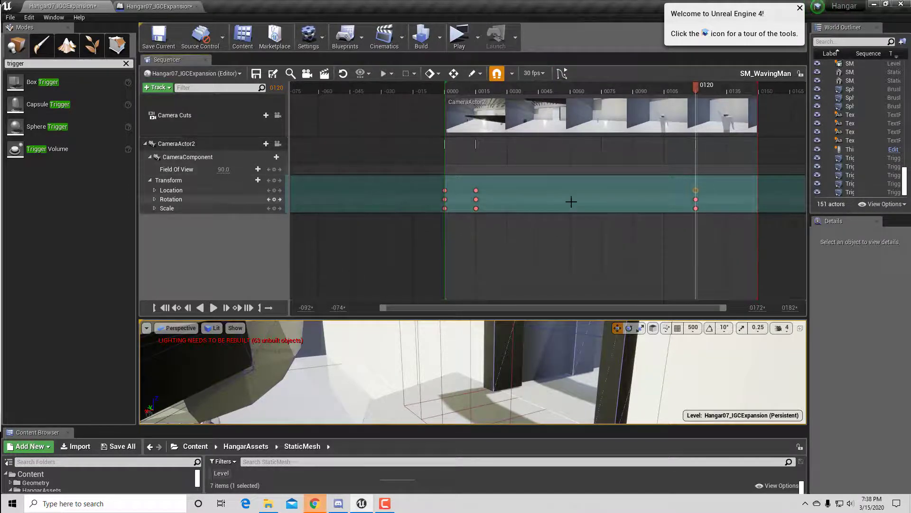
{"action": "left_click", "coordinate": [562, 74]}
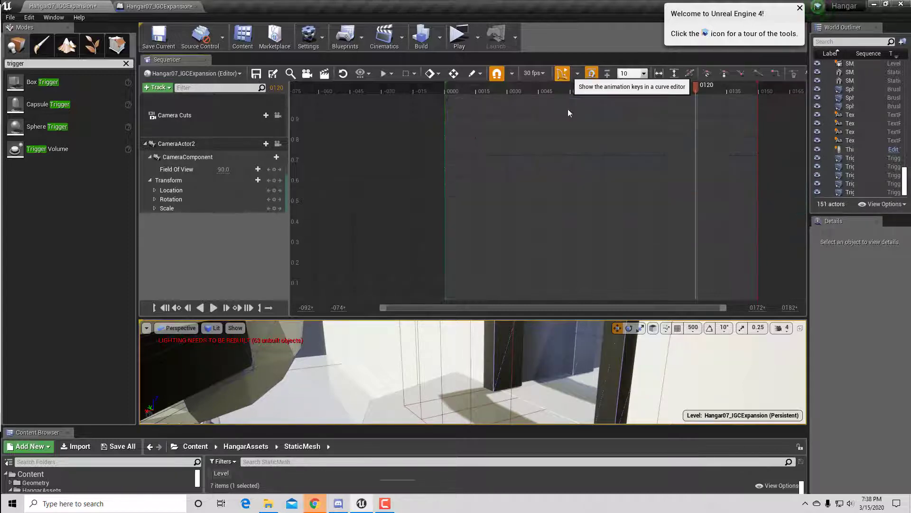
{"action": "key", "text": "f"}
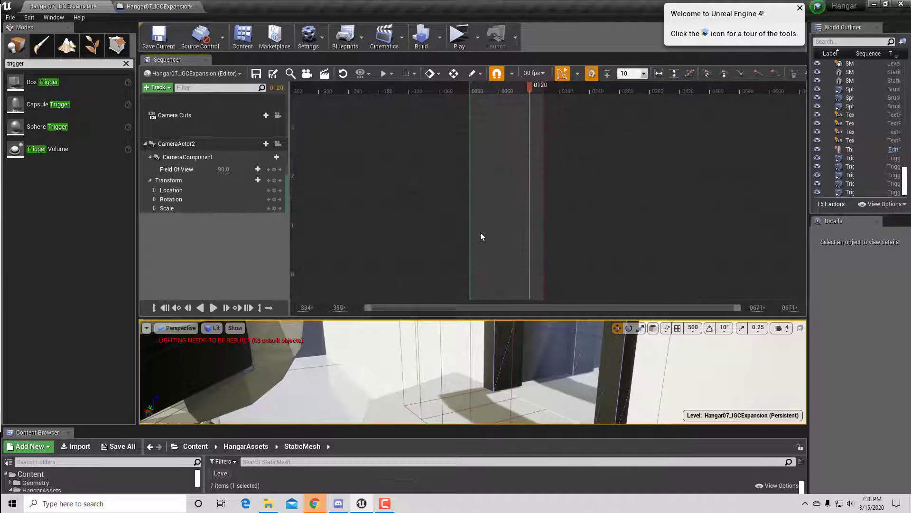
{"action": "scroll", "coordinate": [474, 186], "scroll_direction": "up", "scroll_amount": 5}
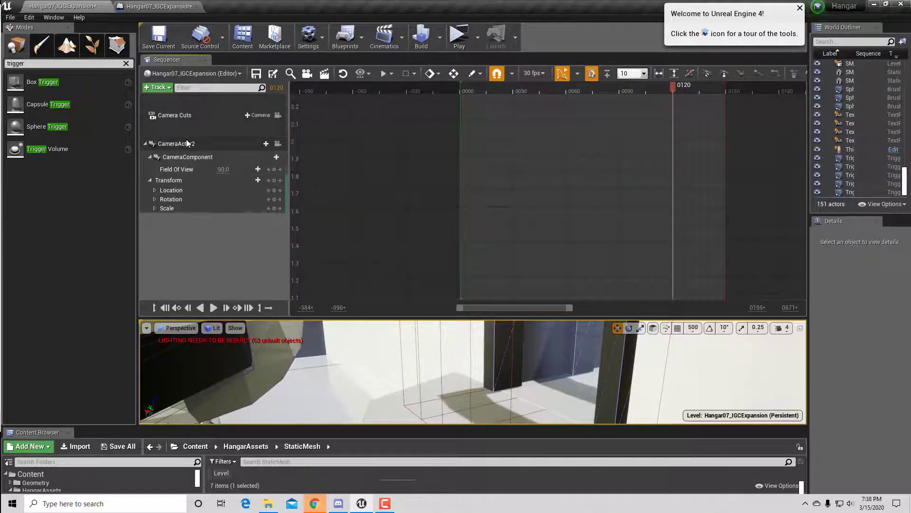
{"action": "left_click", "coordinate": [563, 74]}
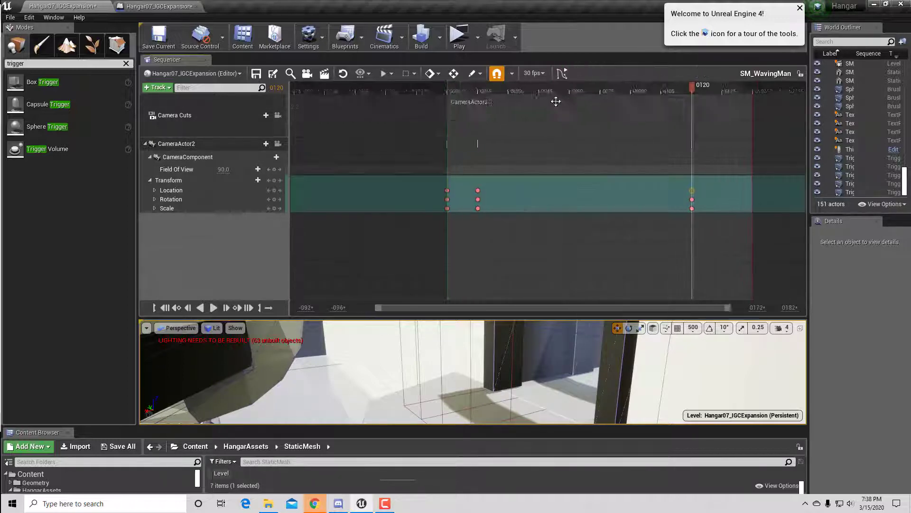
{"action": "left_click", "coordinate": [565, 218]}
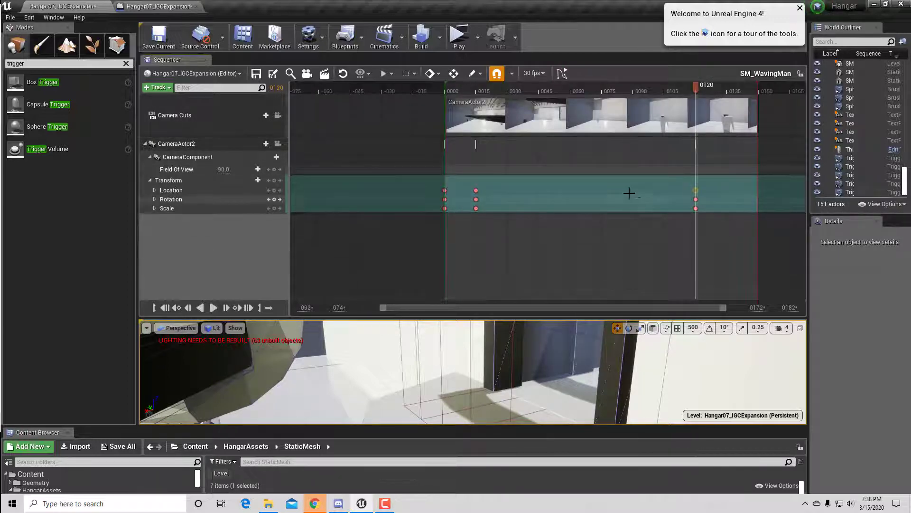
Step: Show CameraActor2's Transform animation keys in the curve editor and frame the curves from frame 0 to 120
{"action": "left_click", "coordinate": [563, 74]}
{"action": "scroll", "coordinate": [554, 192], "scroll_direction": "up", "scroll_amount": 5}
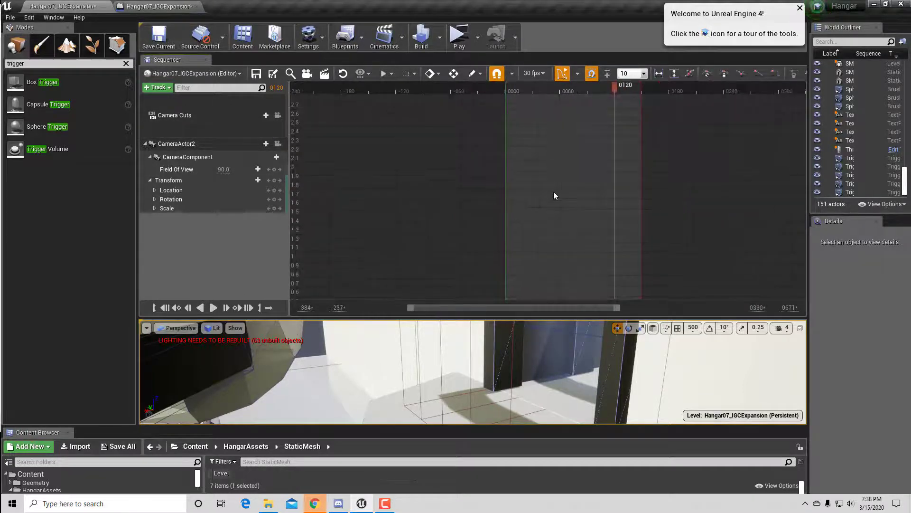
{"action": "left_click", "coordinate": [181, 182]}
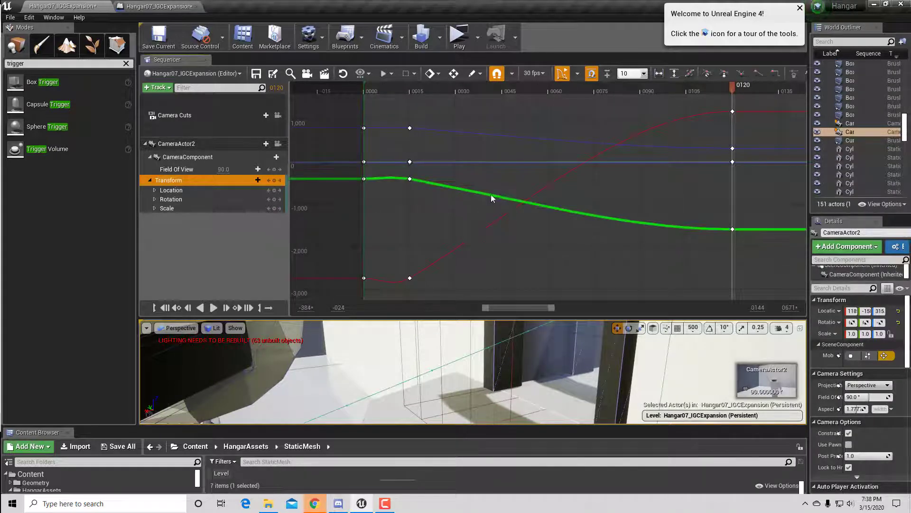
{"action": "scroll", "coordinate": [445, 232], "scroll_direction": "down", "scroll_amount": 2}
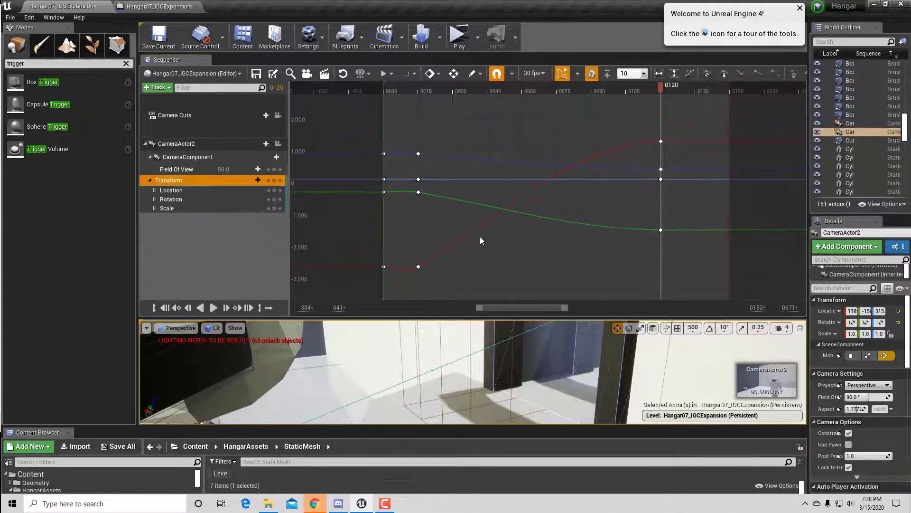
{"action": "right_click_drag", "start_coordinate": [480, 237], "coordinate": [449, 241]}
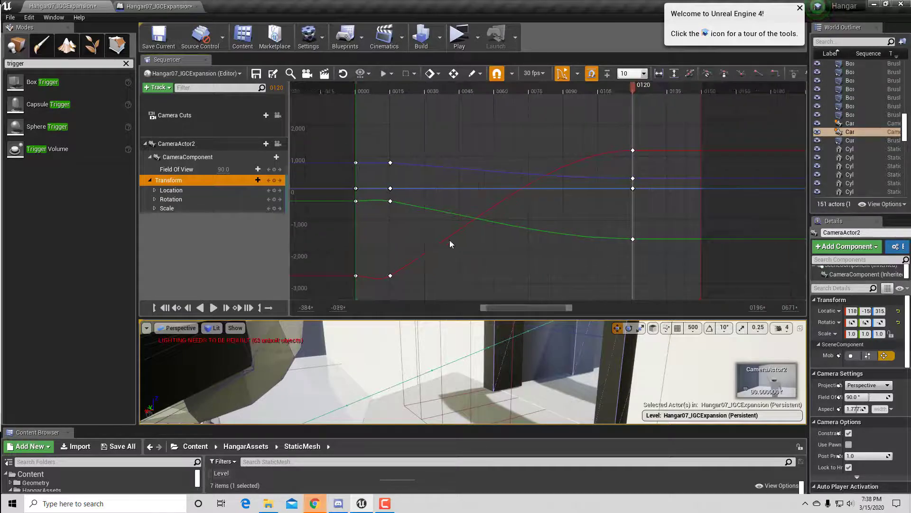
{"action": "right_click_drag", "start_coordinate": [399, 199], "coordinate": [431, 201]}
Step: Return the playhead to frame 0 and set the frame 15 keys of the Z location curve and the near-zero rotation curve to Linear
{"action": "left_click_drag", "start_coordinate": [668, 90], "coordinate": [391, 128]}
{"action": "left_click", "coordinate": [424, 166]}
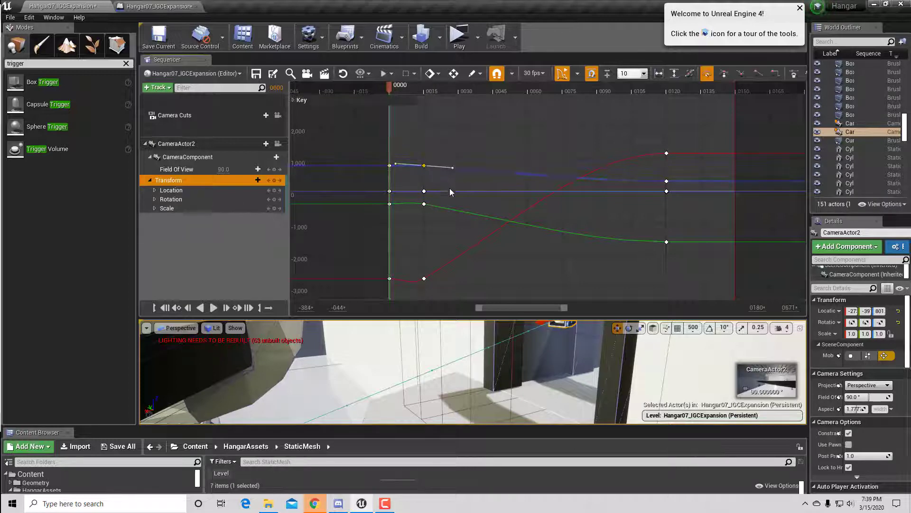
{"action": "right_click", "coordinate": [424, 166]}
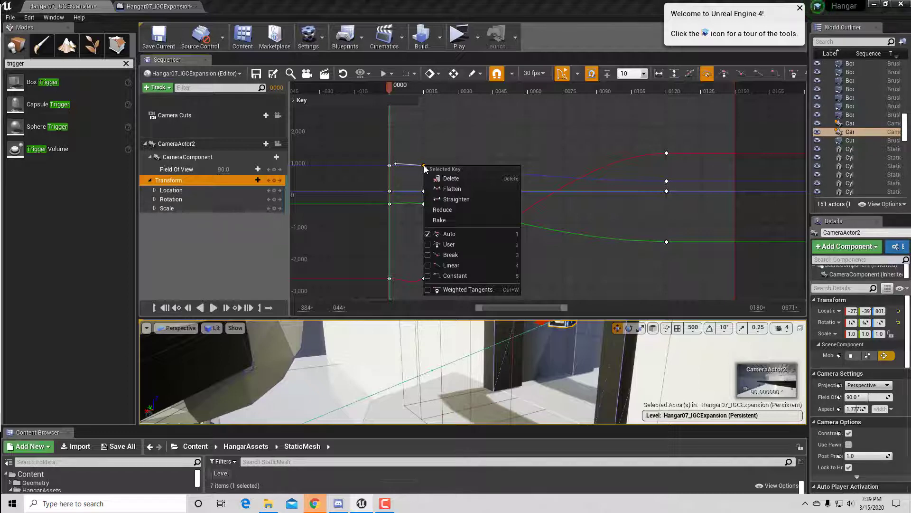
{"action": "left_click", "coordinate": [449, 265]}
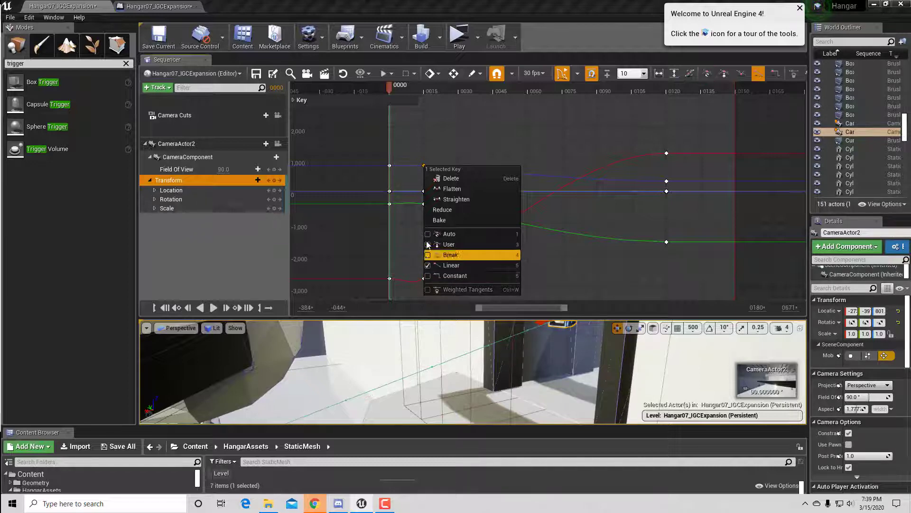
{"action": "left_click", "coordinate": [421, 192]}
{"action": "right_click", "coordinate": [425, 192]}
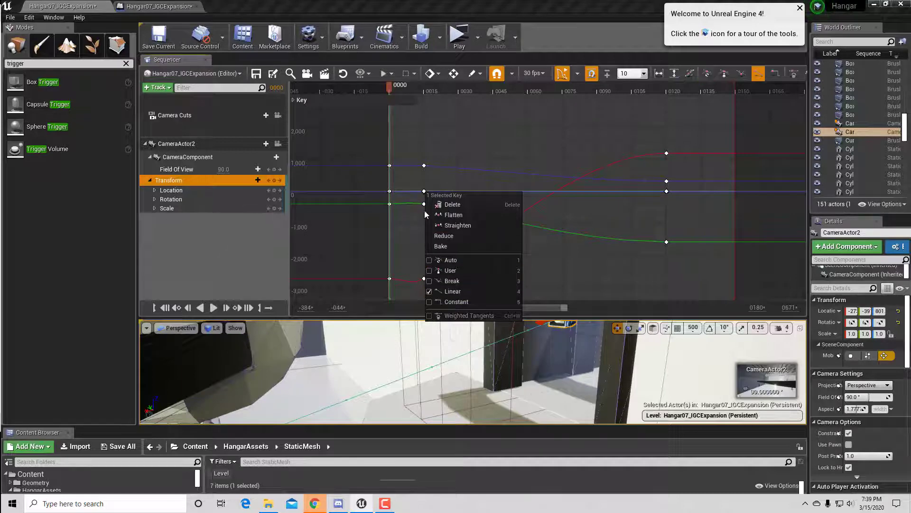
{"action": "left_click", "coordinate": [431, 288]}
Step: Set the frame 15 keys of the Y and X location curves to Linear
{"action": "right_click", "coordinate": [424, 204]}
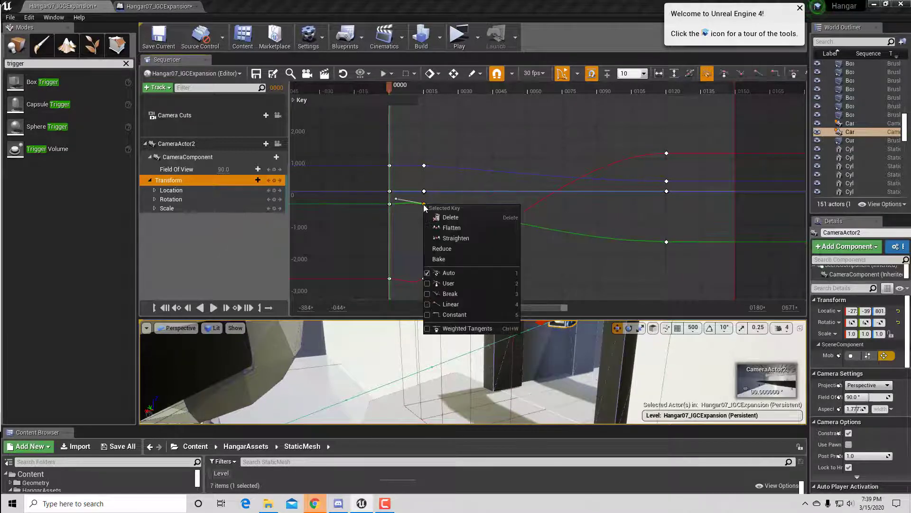
{"action": "left_click", "coordinate": [427, 306]}
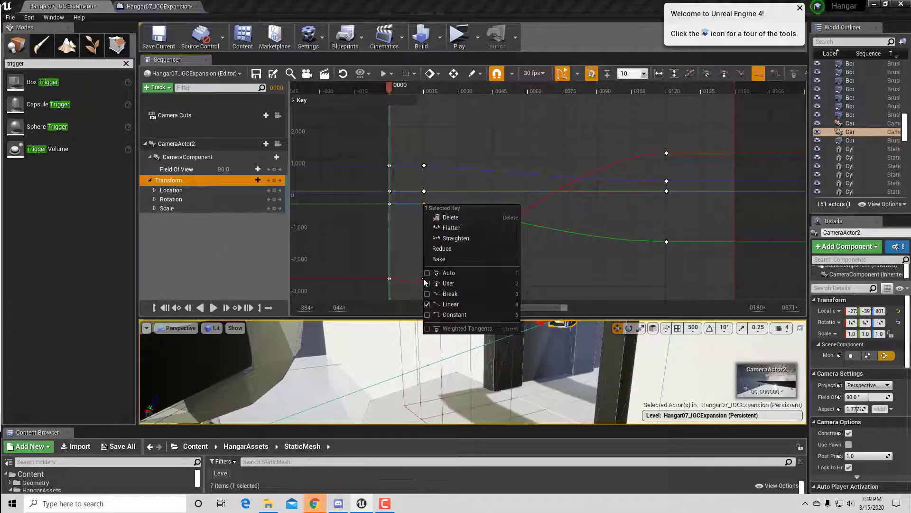
{"action": "left_click", "coordinate": [410, 267]}
{"action": "left_click", "coordinate": [425, 278]}
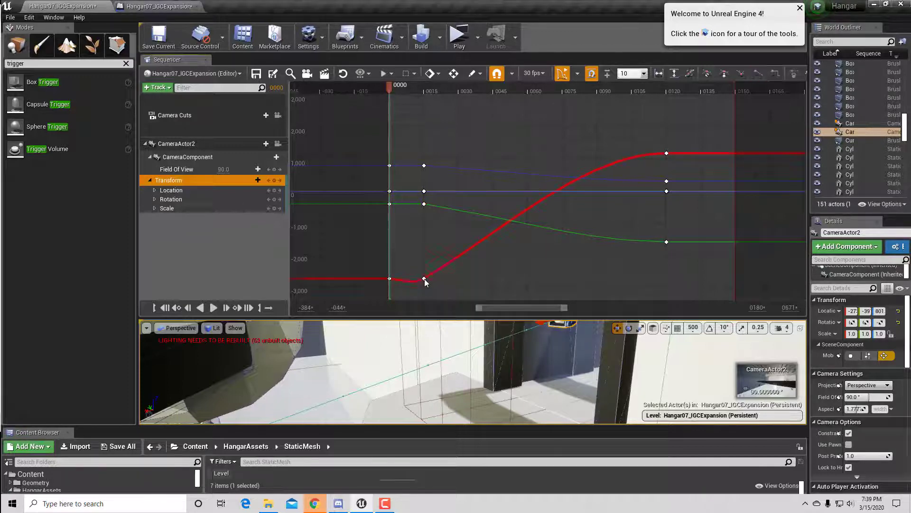
{"action": "right_click", "coordinate": [424, 278]}
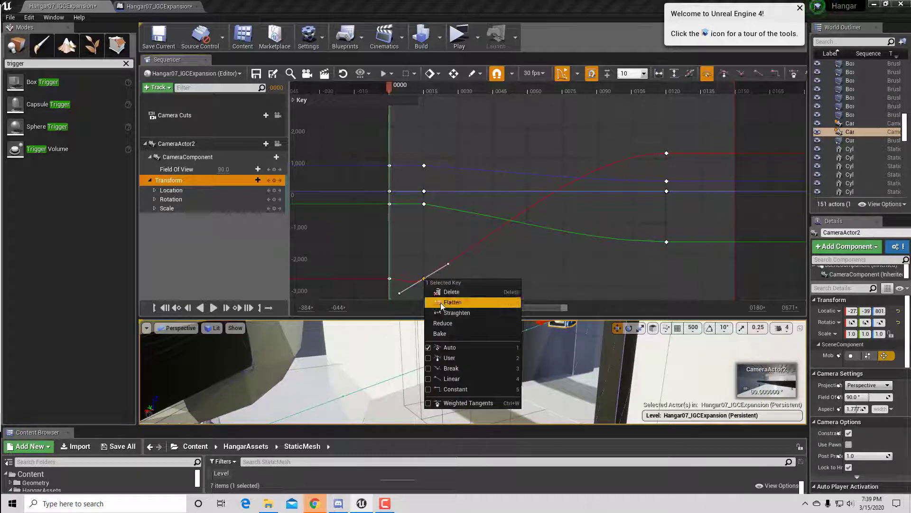
{"action": "left_click", "coordinate": [451, 374]}
Step: Play the level to review the camera move, stop the preview, and display CameraActor2's Transform curves again
{"action": "left_click", "coordinate": [459, 35]}
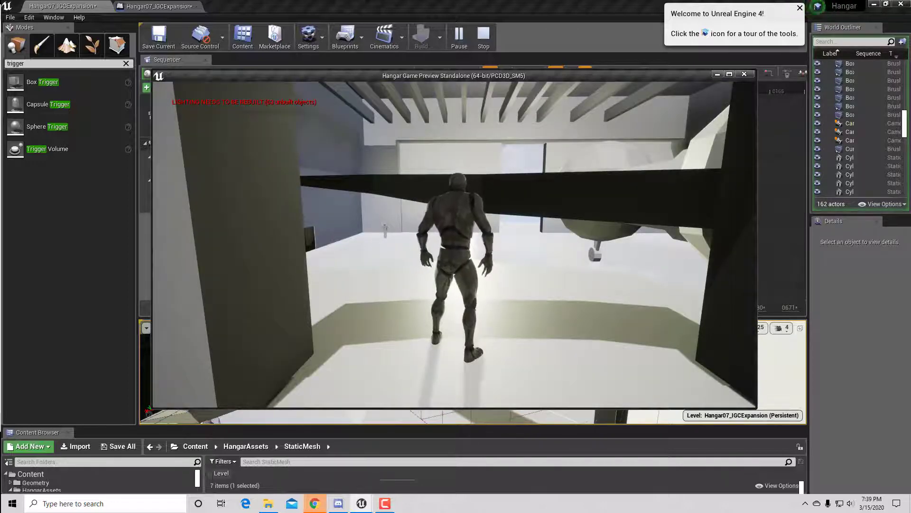
{"action": "key", "text": "Escape"}
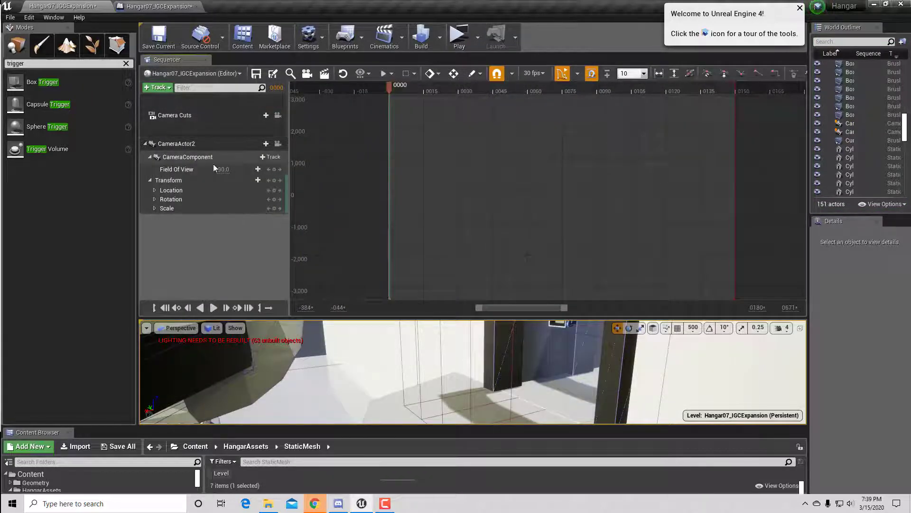
{"action": "left_click", "coordinate": [190, 180]}
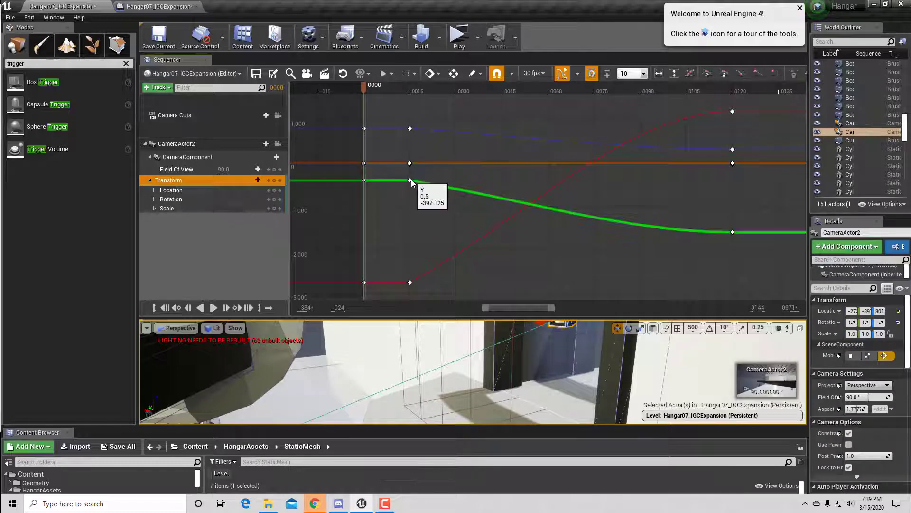
Step: Try to break the X location key's tangents at frame 15 and lower its exit tangent, and undo the tangent move
{"action": "left_click", "coordinate": [409, 282]}
{"action": "right_click", "coordinate": [409, 282]}
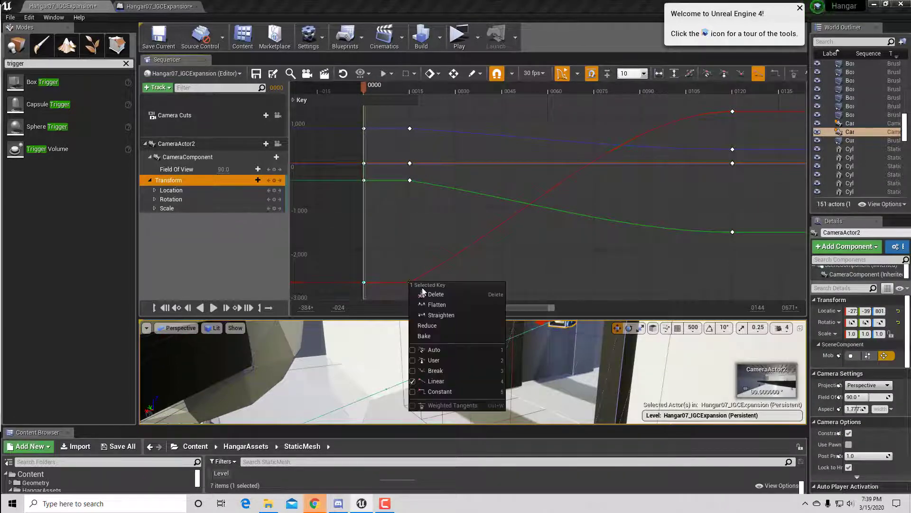
{"action": "left_click", "coordinate": [412, 371]}
{"action": "left_click_drag", "start_coordinate": [433, 269], "coordinate": [430, 291]}
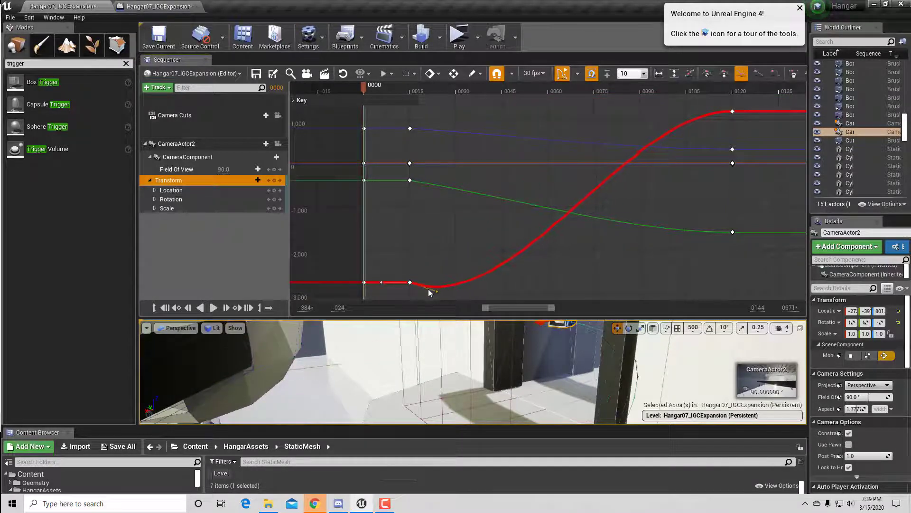
{"action": "key", "text": "ctrl+z"}
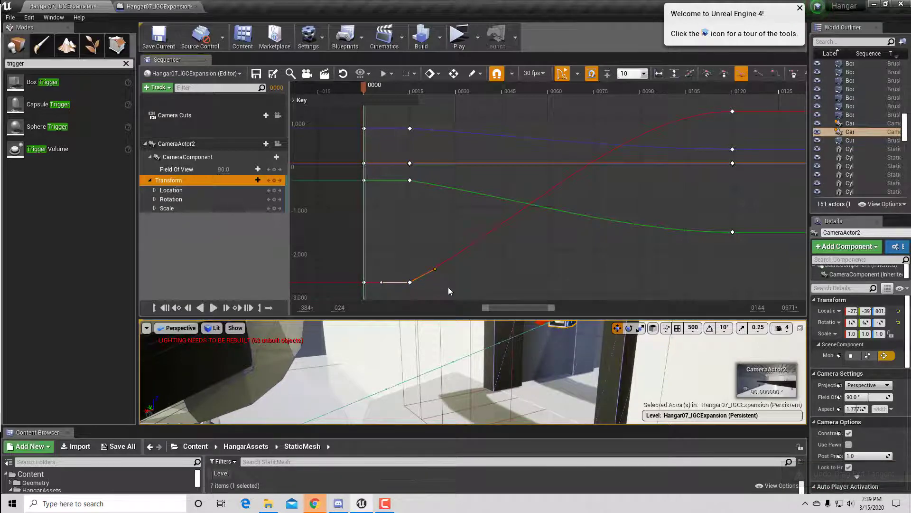
Step: Set the Y location key at frame 15 to Auto interpolation
{"action": "right_click", "coordinate": [410, 181]}
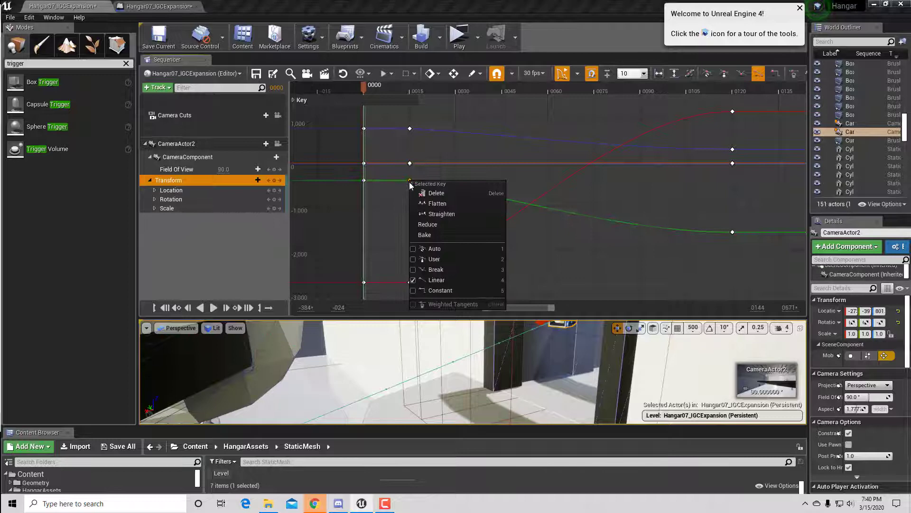
{"action": "left_click", "coordinate": [413, 250]}
{"action": "left_click", "coordinate": [459, 177]}
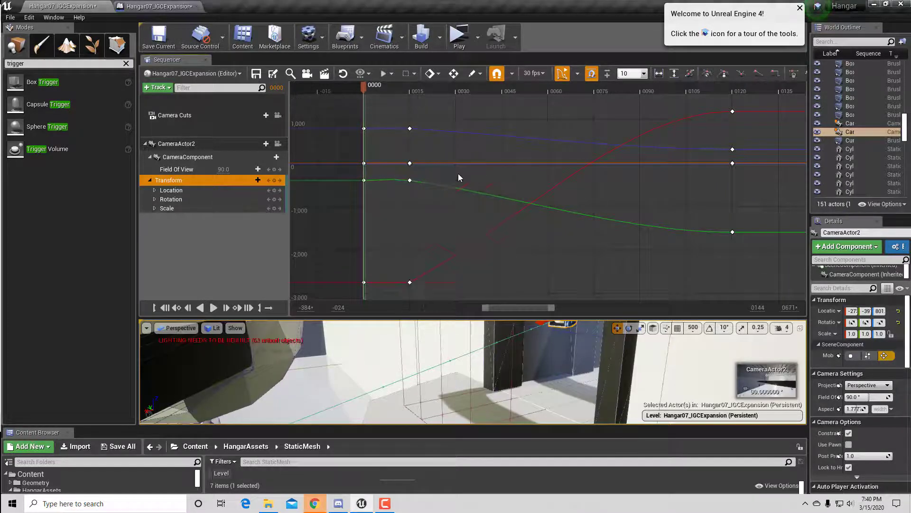
Step: Try to raise the exit tangent of the Y location key at frame 15, and undo the tangent move
{"action": "left_click", "coordinate": [411, 181]}
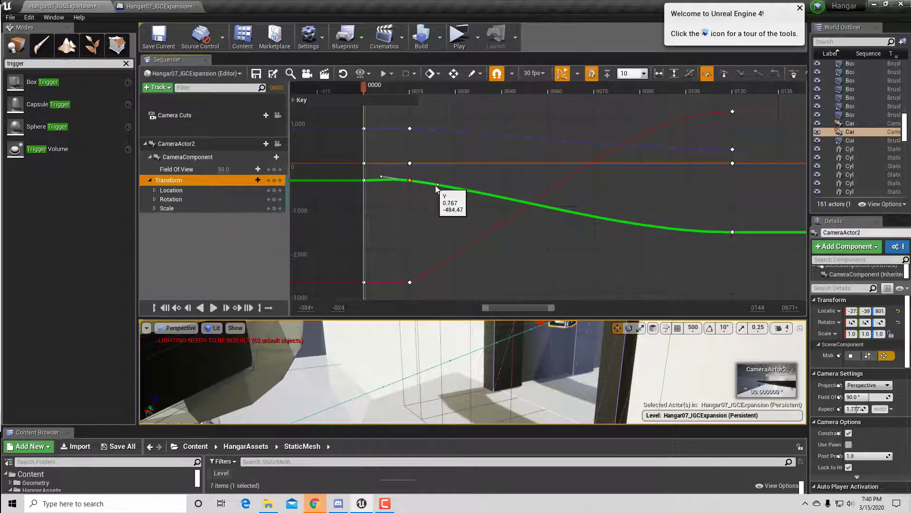
{"action": "left_click_drag", "start_coordinate": [437, 187], "coordinate": [441, 167]}
{"action": "key", "text": "ctrl+z"}
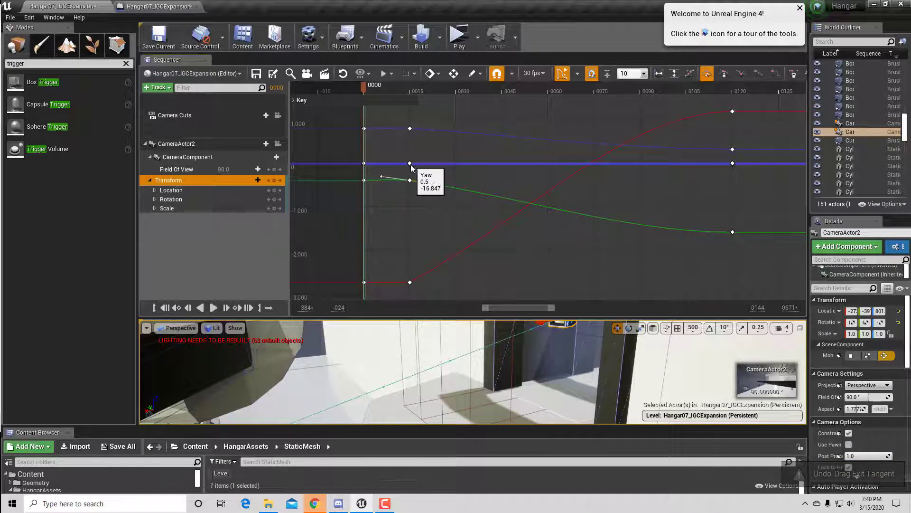
Step: Set the X location key at frame 15 to Auto and lower its exit tangent to ease the start of the camera move
{"action": "right_click", "coordinate": [410, 283]}
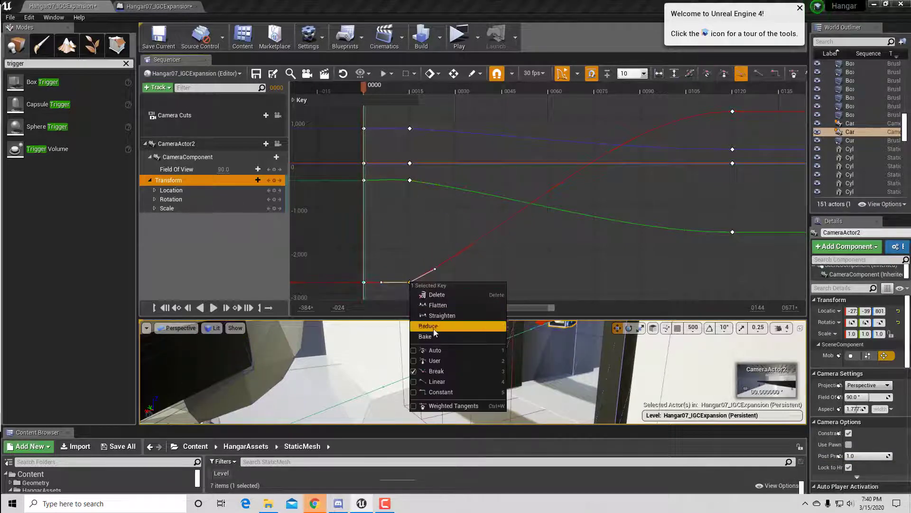
{"action": "left_click", "coordinate": [413, 352]}
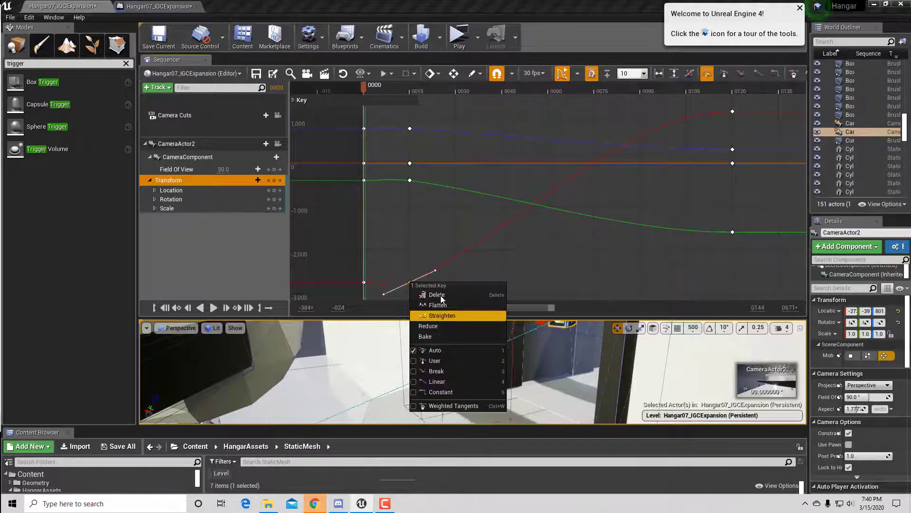
{"action": "left_click", "coordinate": [435, 270]}
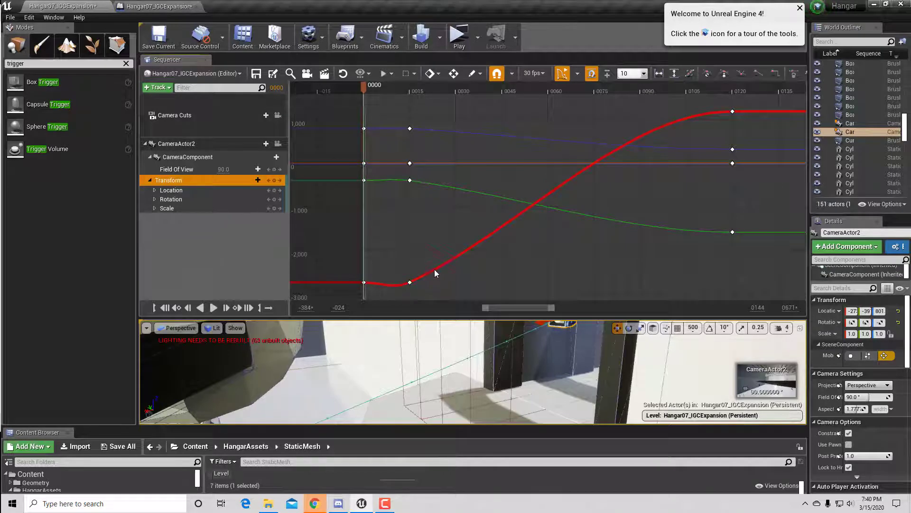
{"action": "left_click_drag", "start_coordinate": [434, 270], "coordinate": [438, 284]}
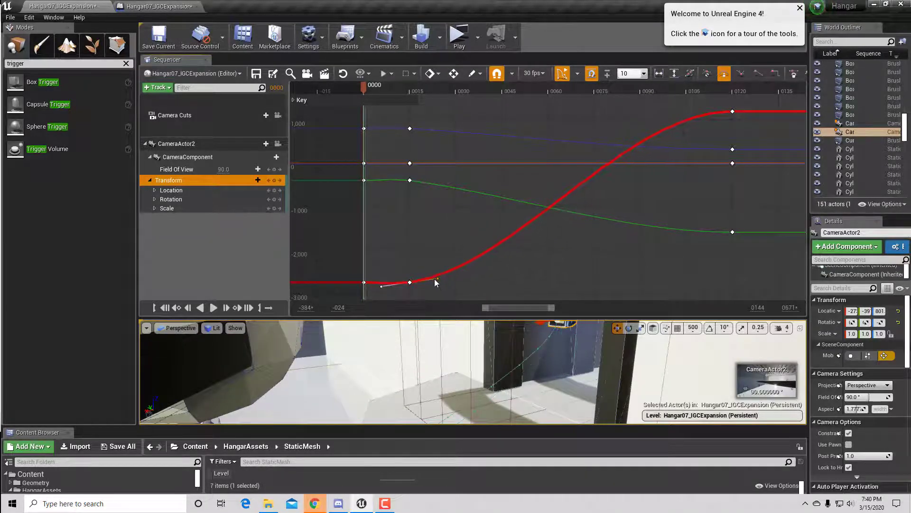
Step: Play-test the eased camera move, and set the X location key at frame 15 to Linear interpolation
{"action": "left_click", "coordinate": [469, 42]}
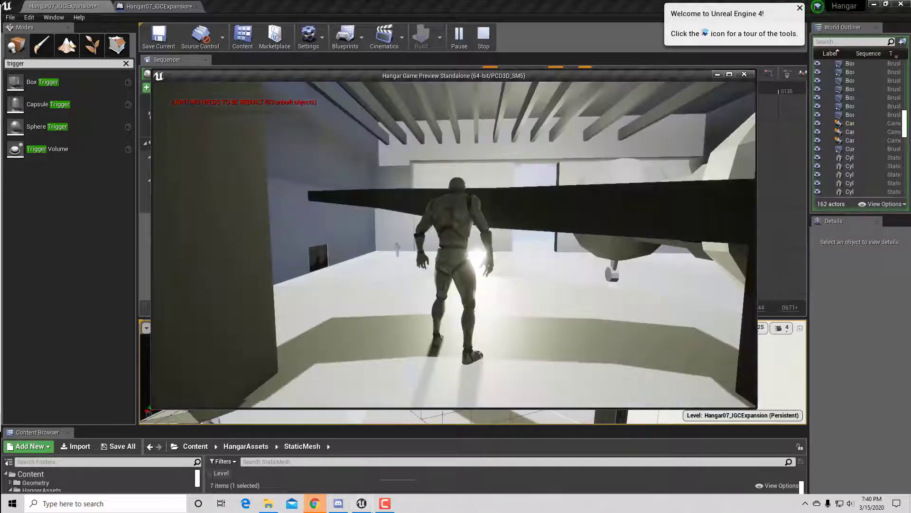
{"action": "key", "text": "Escape"}
{"action": "left_click", "coordinate": [192, 181]}
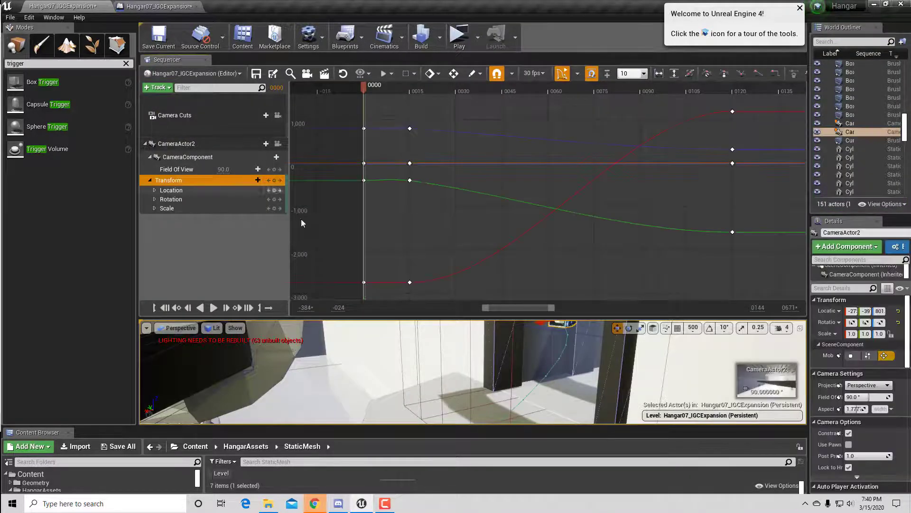
{"action": "left_click", "coordinate": [410, 282]}
{"action": "right_click", "coordinate": [409, 283]}
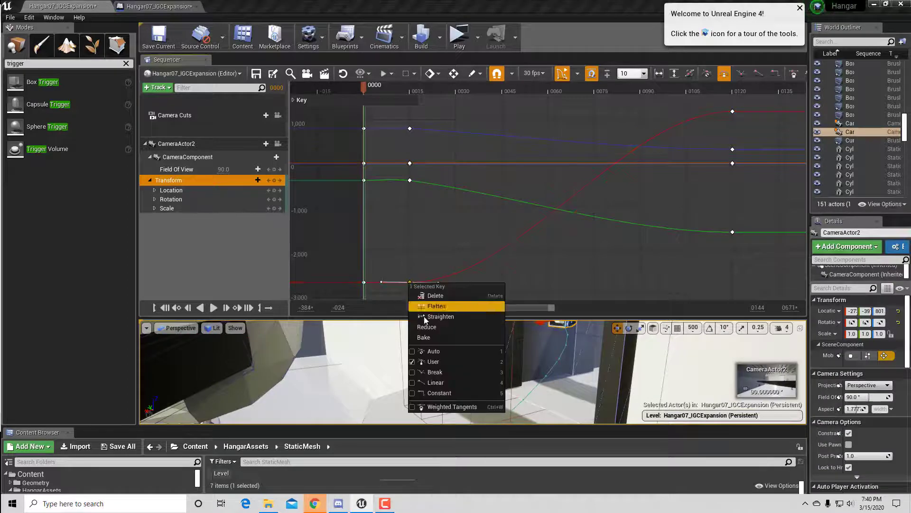
{"action": "left_click", "coordinate": [439, 382]}
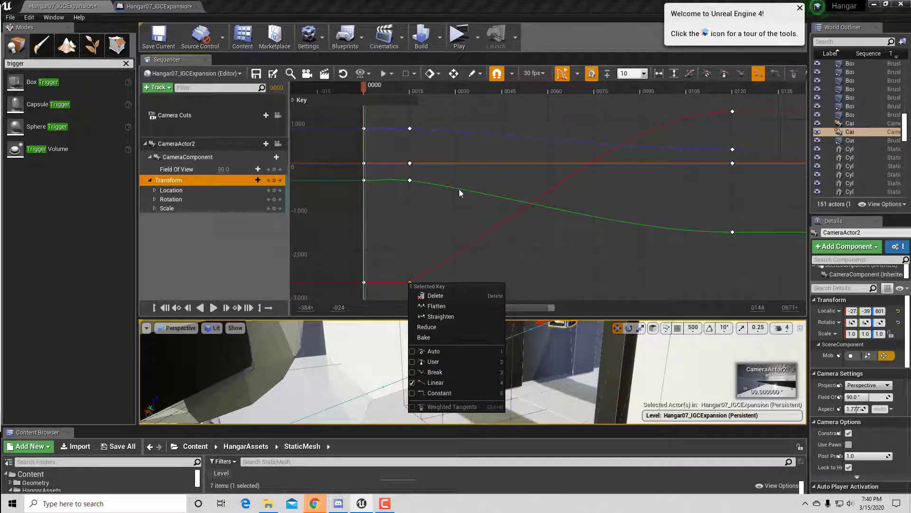
Step: Play-test the level to check the camera move with the linear X location key
{"action": "right_click_drag", "start_coordinate": [625, 176], "coordinate": [517, 201]}
{"action": "scroll", "coordinate": [541, 171], "scroll_direction": "down", "scroll_amount": 4}
{"action": "left_click", "coordinate": [457, 31]}
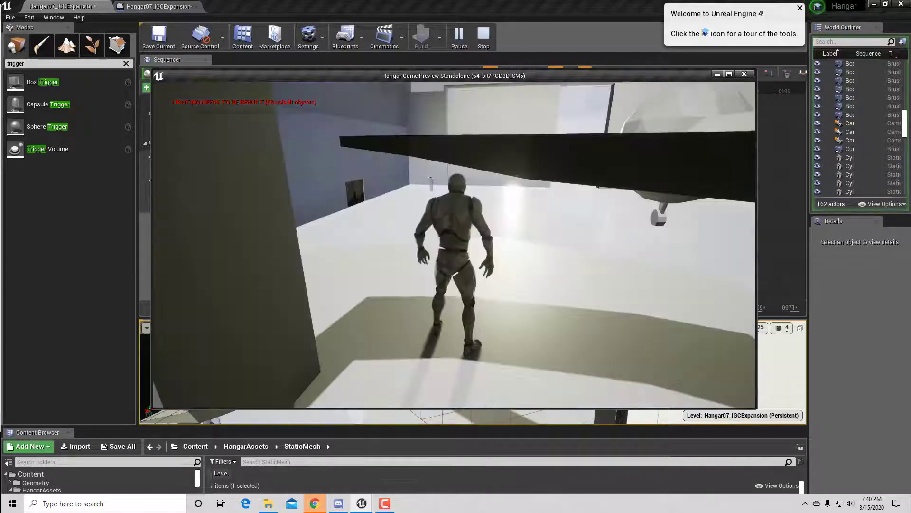
{"action": "key", "text": "Escape"}
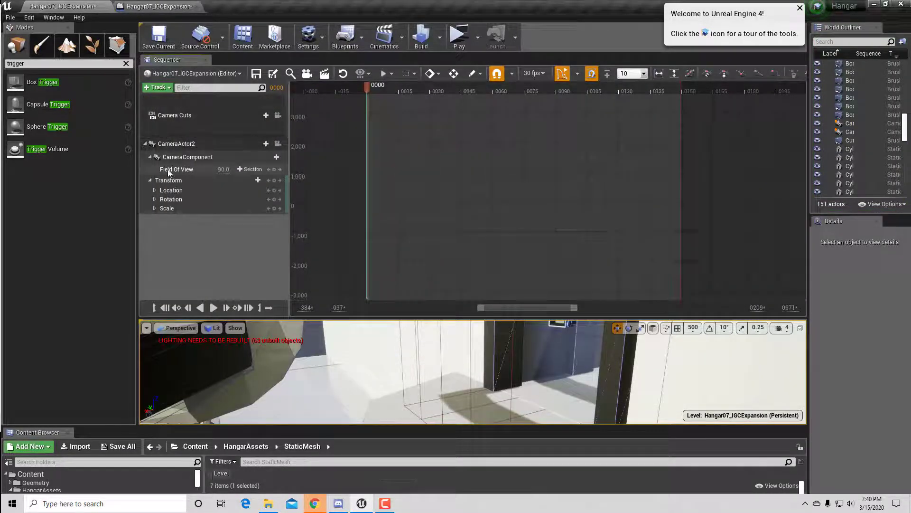
Step: Leave the curve editor and move the last camera transform keys to frame 165 in the sequence
{"action": "left_click", "coordinate": [564, 74]}
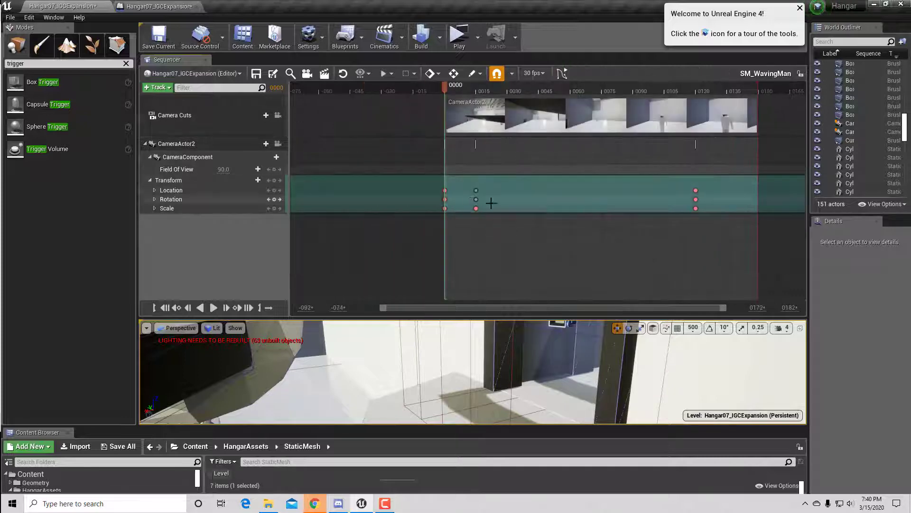
{"action": "right_click_drag", "start_coordinate": [559, 227], "coordinate": [332, 230]}
{"action": "left_click_drag", "start_coordinate": [474, 228], "coordinate": [560, 190]}
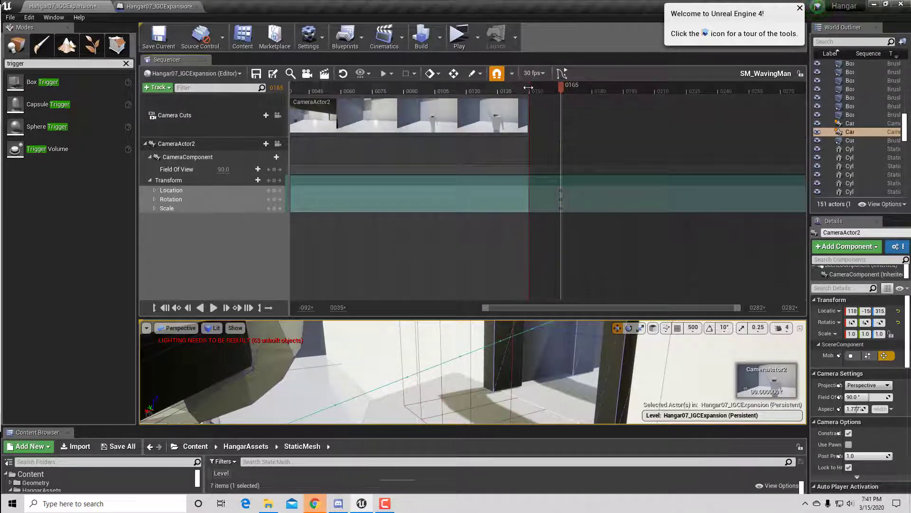
Step: Extend the sequence's playback end and the CameraActor2 camera cut to frame 210
{"action": "right_click_drag", "start_coordinate": [617, 178], "coordinate": [550, 198]}
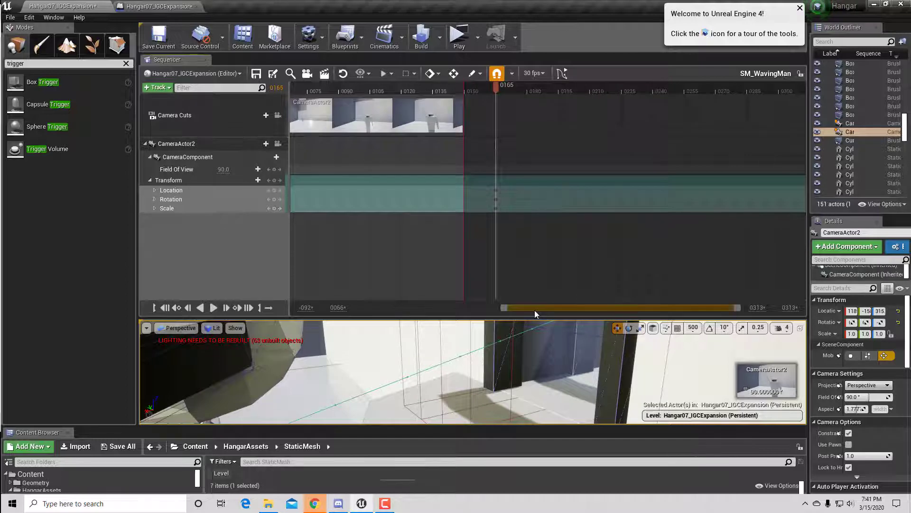
{"action": "mouse_move", "coordinate": [532, 308]}
{"action": "left_mouse_down"}
{"action": "mouse_move", "coordinate": [482, 309]}
{"action": "mouse_move", "coordinate": [527, 309]}
{"action": "left_mouse_up"}
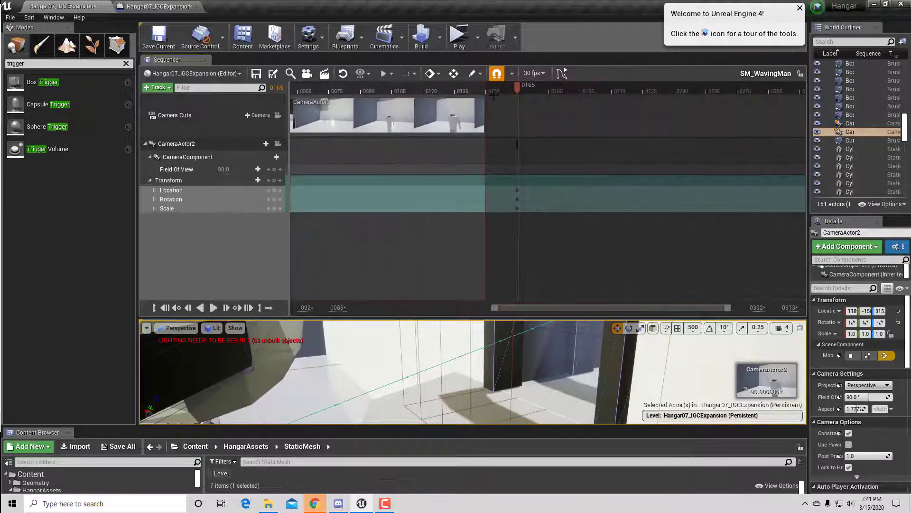
{"action": "left_click_drag", "start_coordinate": [491, 89], "coordinate": [612, 99]}
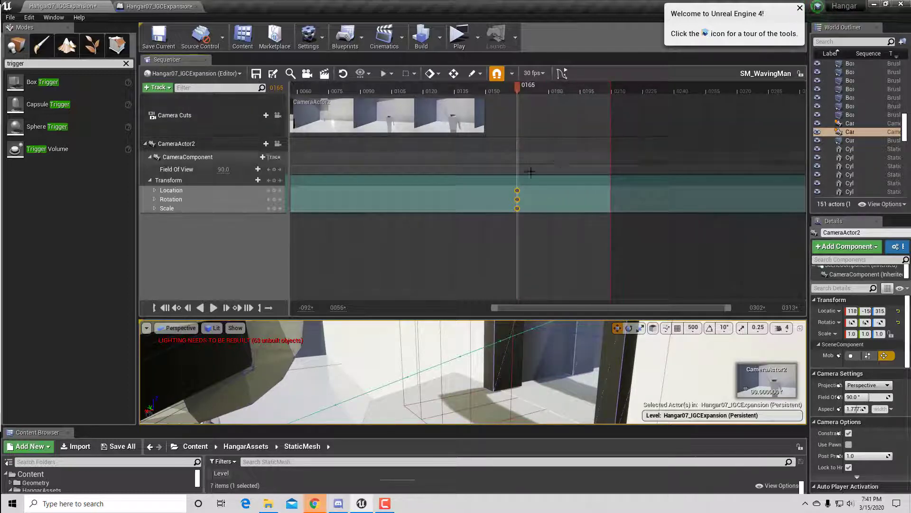
{"action": "left_click_drag", "start_coordinate": [486, 119], "coordinate": [611, 121]}
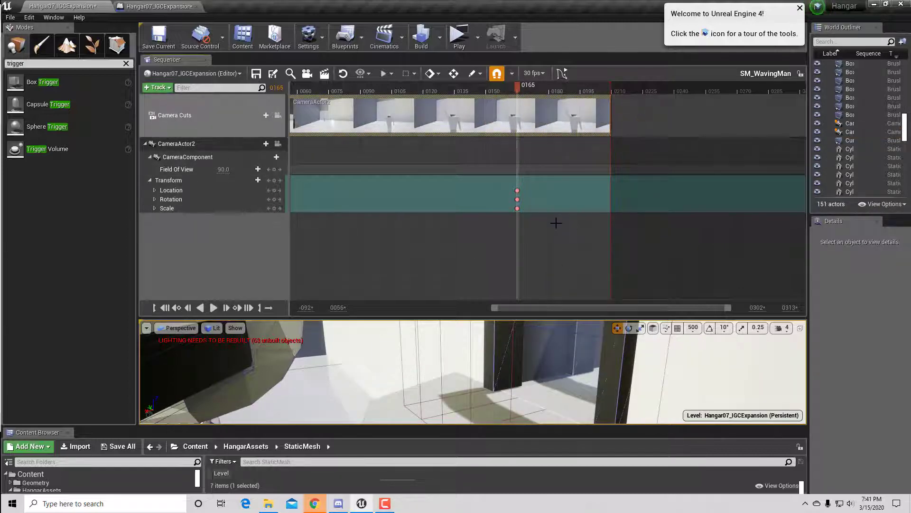
Step: Play-test the lengthened sequence by walking the character through the archway into the trigger volume
{"action": "left_click_drag", "start_coordinate": [571, 309], "coordinate": [536, 309]}
{"action": "left_click_drag", "start_coordinate": [415, 309], "coordinate": [522, 304]}
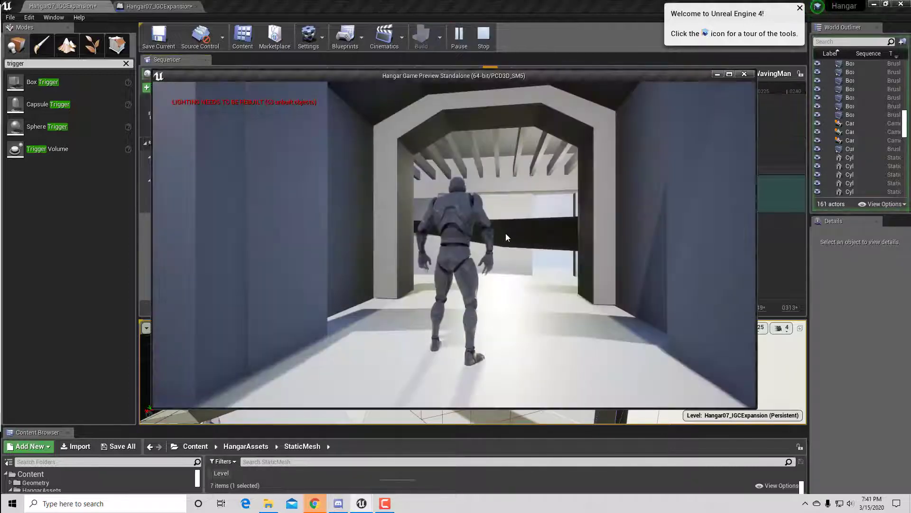
{"action": "left_click", "coordinate": [505, 233]}
{"action": "key", "text": "w"}
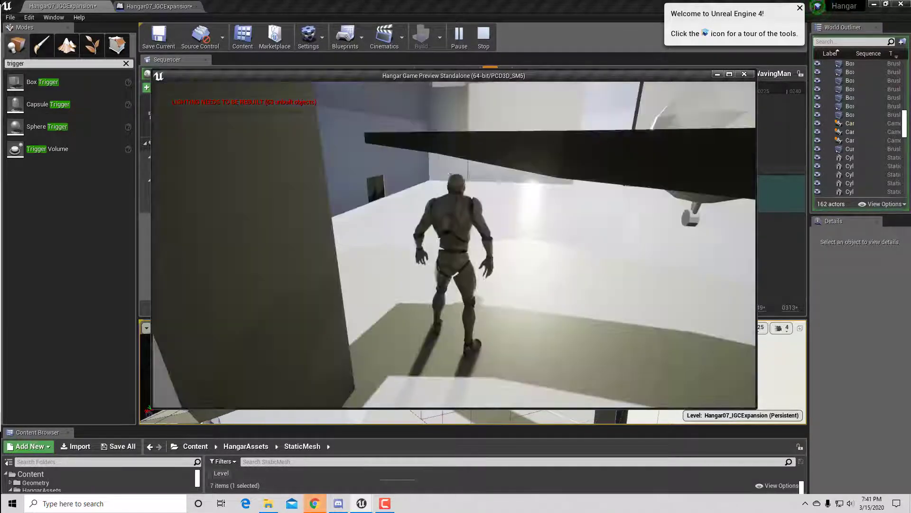
{"action": "key", "text": "Escape"}
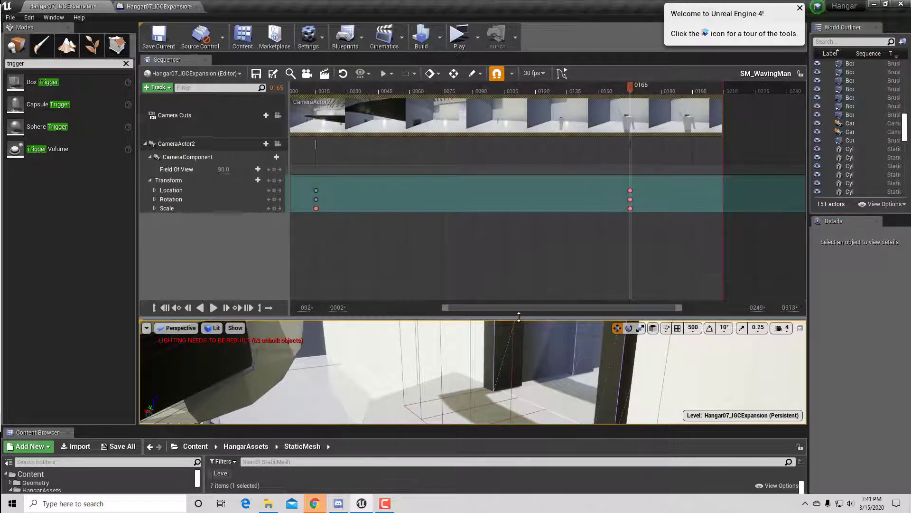
Step: In the level Blueprint, move the Play and Create Level Sequence Player nodes away from the TriggerVolume overlap event to make room
{"action": "left_click", "coordinate": [171, 7]}
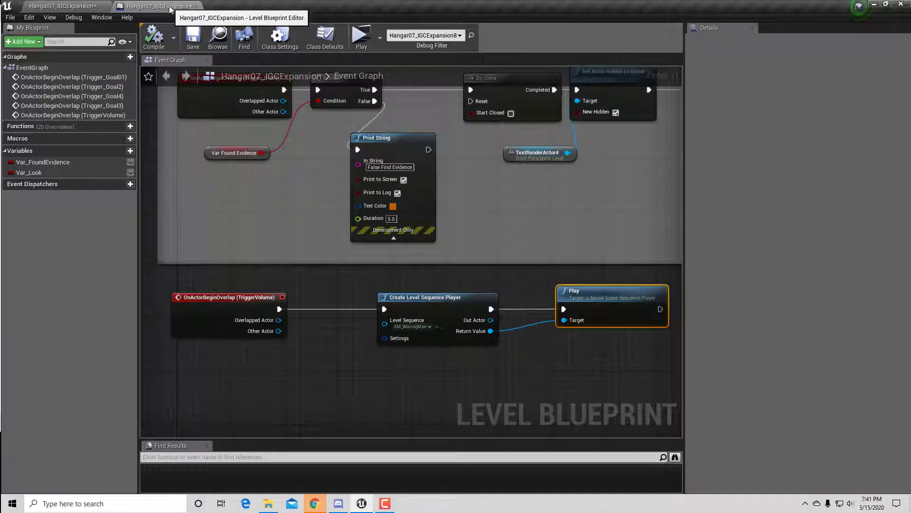
{"action": "scroll", "coordinate": [617, 241], "scroll_direction": "down", "scroll_amount": 2}
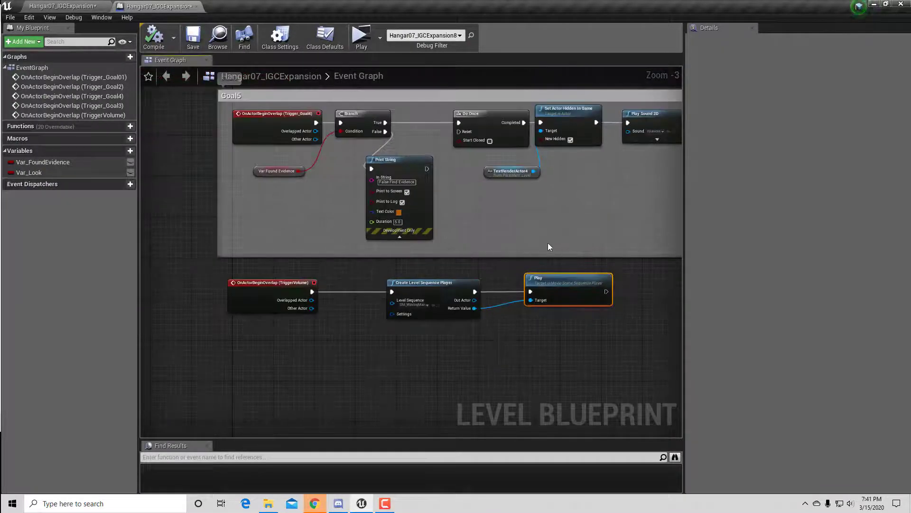
{"action": "scroll", "coordinate": [391, 306], "scroll_direction": "up", "scroll_amount": 4}
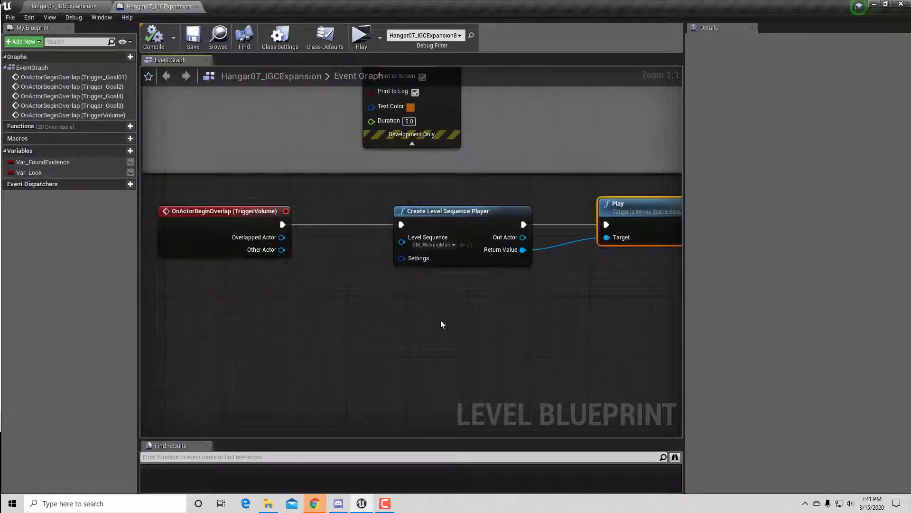
{"action": "scroll", "coordinate": [440, 320], "scroll_direction": "down", "scroll_amount": 2}
{"action": "left_click_drag", "start_coordinate": [576, 264], "coordinate": [674, 266]}
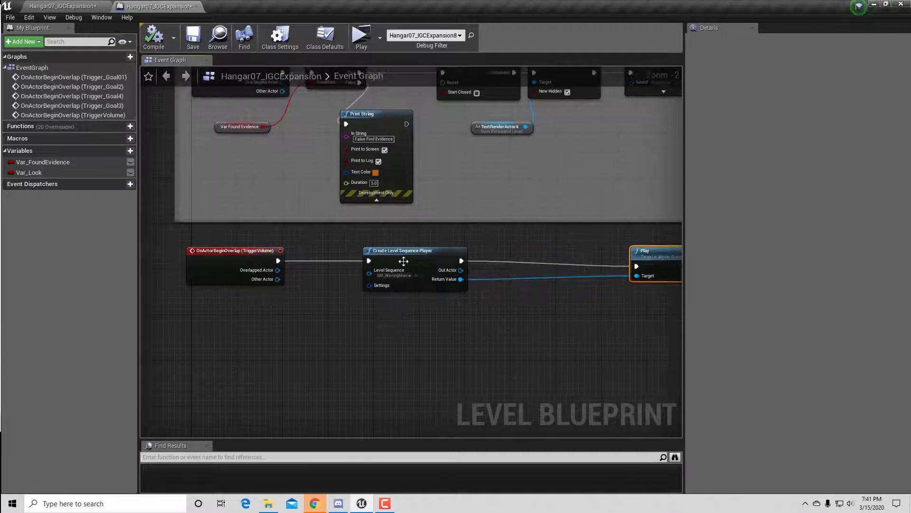
{"action": "left_click_drag", "start_coordinate": [403, 260], "coordinate": [540, 261]}
Step: Insert a Set Cinematic Mode node between the TriggerVolume overlap event and Create Level Sequence Player
{"action": "right_click_drag", "start_coordinate": [375, 220], "coordinate": [440, 289]}
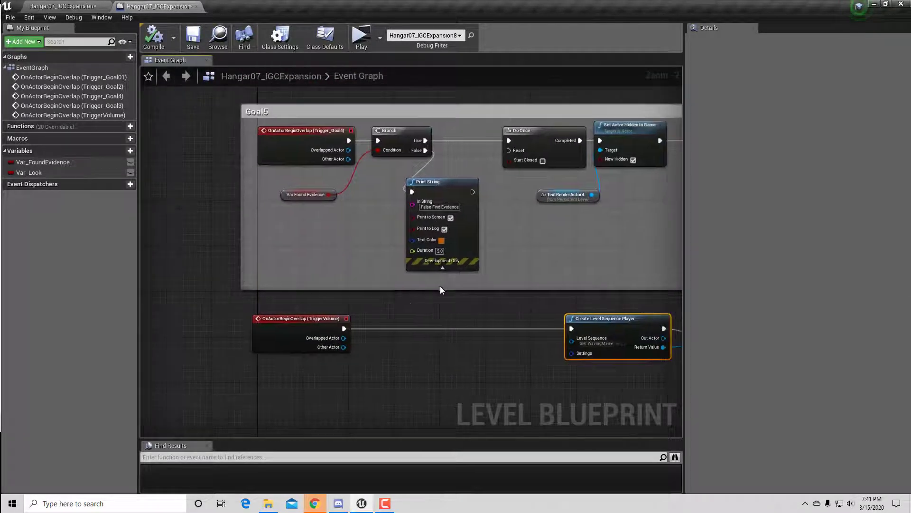
{"action": "scroll", "coordinate": [347, 335], "scroll_direction": "up", "scroll_amount": 2}
{"action": "left_click_drag", "start_coordinate": [346, 326], "coordinate": [442, 293]}
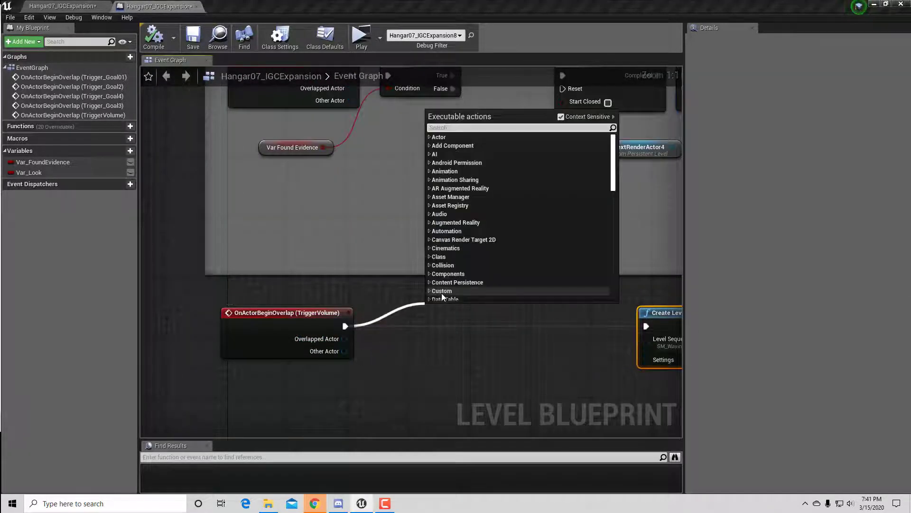
{"action": "type", "text": "set cinem"}
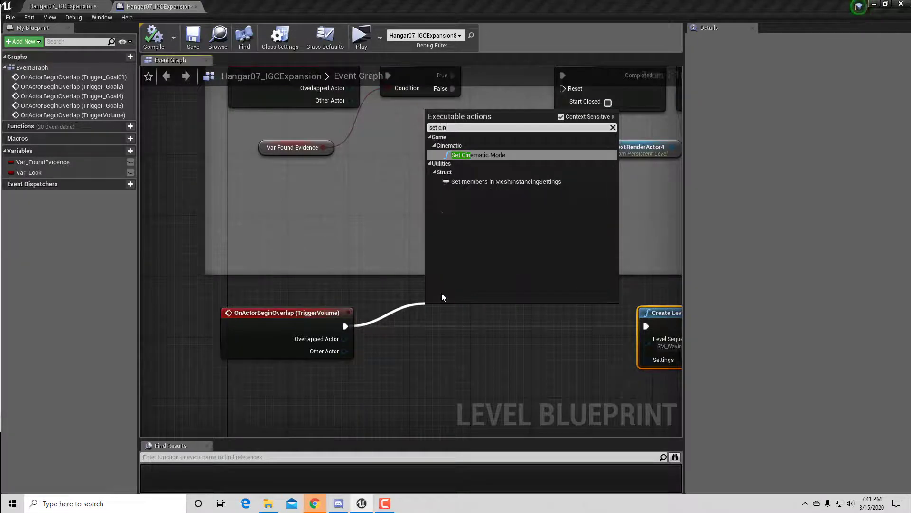
{"action": "left_click", "coordinate": [475, 155]}
{"action": "right_click_drag", "start_coordinate": [483, 313], "coordinate": [454, 254]}
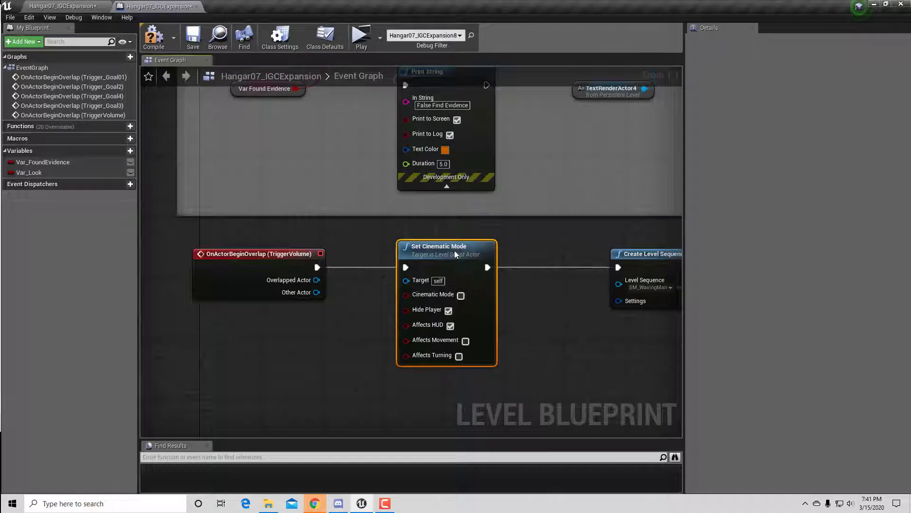
Step: On the Set Cinematic Mode node, disable Hide Player and enable Affects Movement, Affects Turning and Cinematic Mode
{"action": "right_click_drag", "start_coordinate": [579, 294], "coordinate": [468, 256]}
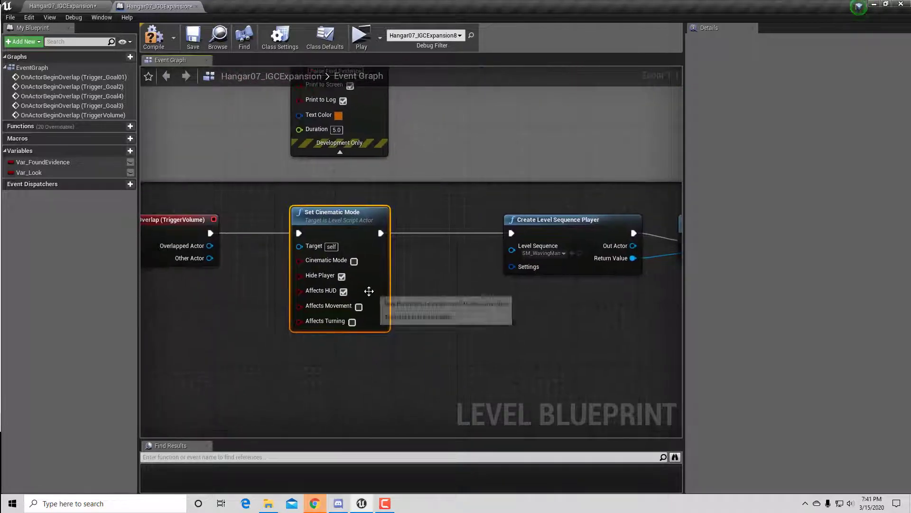
{"action": "left_click", "coordinate": [342, 276]}
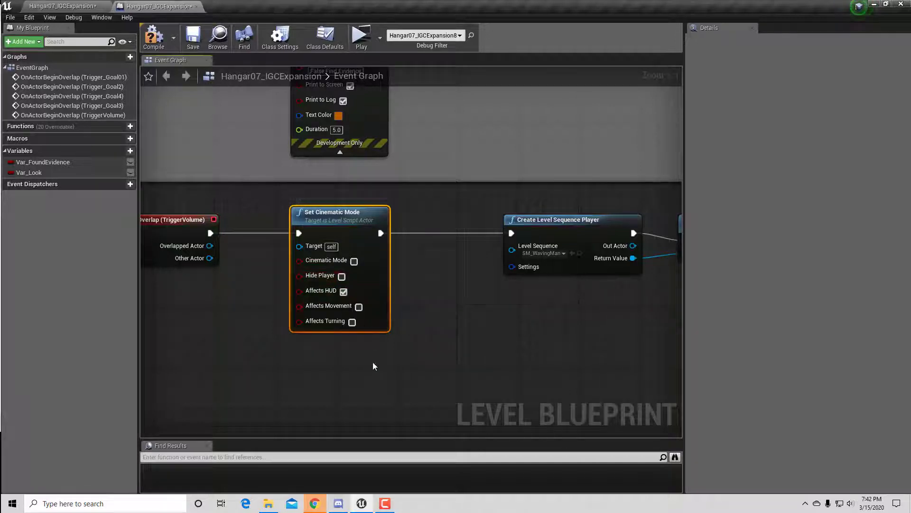
{"action": "left_click", "coordinate": [359, 307]}
{"action": "left_click", "coordinate": [353, 323]}
{"action": "right_click_drag", "start_coordinate": [465, 314], "coordinate": [440, 309]}
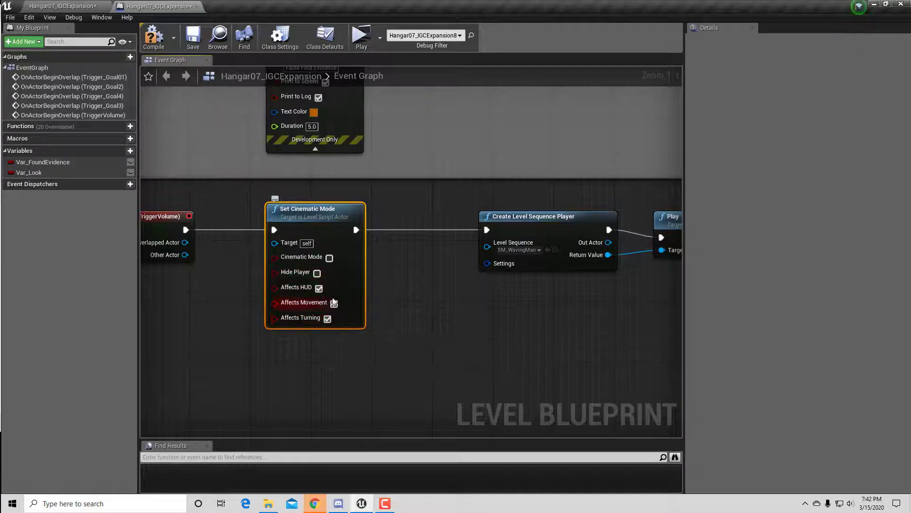
{"action": "left_click", "coordinate": [329, 261]}
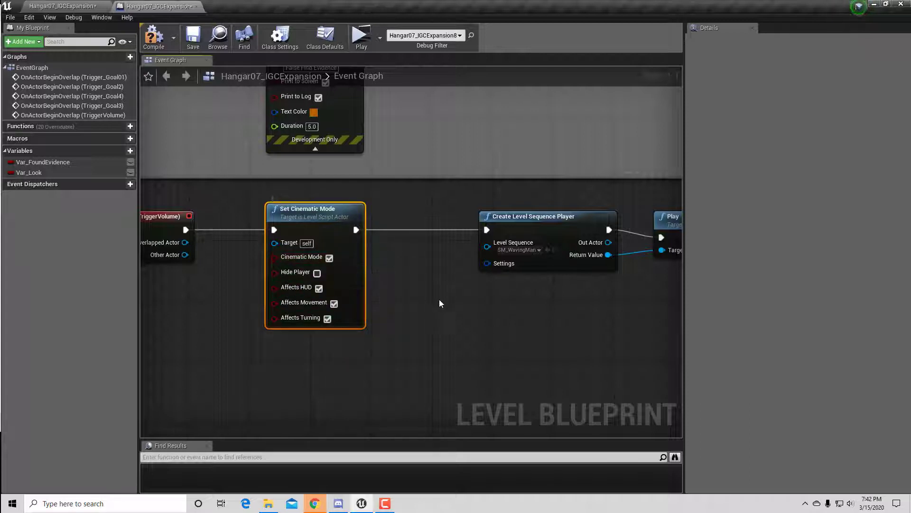
Step: Duplicate the Set Cinematic Mode node, connect the copy after Play, and disable its Cinematic Mode option
{"action": "right_click_drag", "start_coordinate": [439, 299], "coordinate": [421, 325]}
{"action": "key", "text": "ctrl+v"}
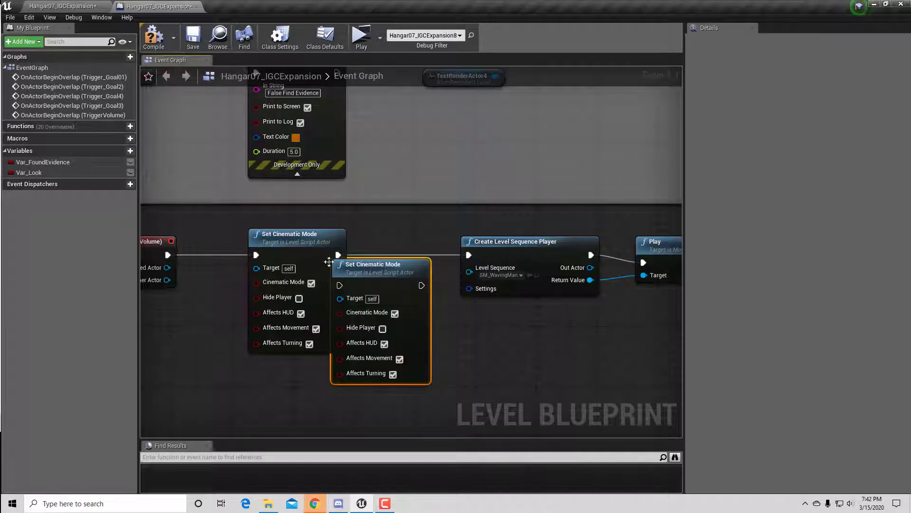
{"action": "left_click_drag", "start_coordinate": [357, 278], "coordinate": [577, 315]}
{"action": "right_click_drag", "start_coordinate": [469, 313], "coordinate": [218, 286]}
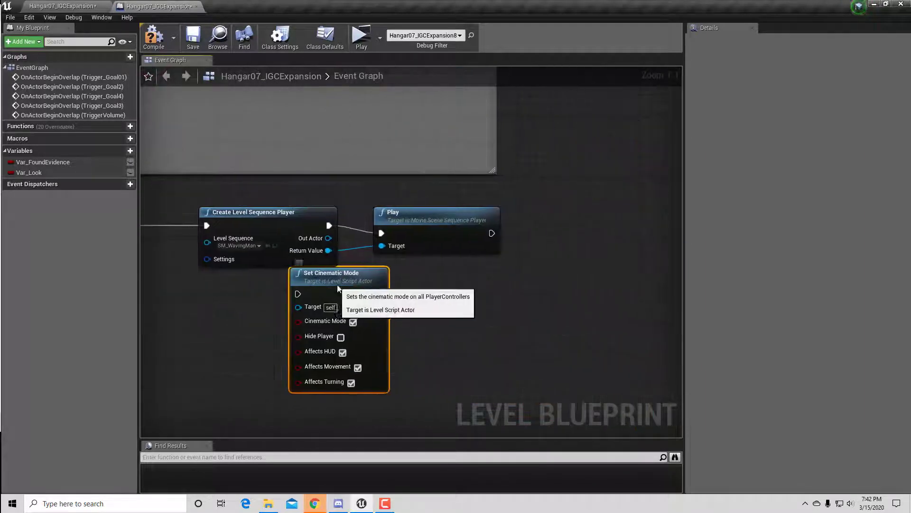
{"action": "left_click_drag", "start_coordinate": [322, 281], "coordinate": [495, 234]}
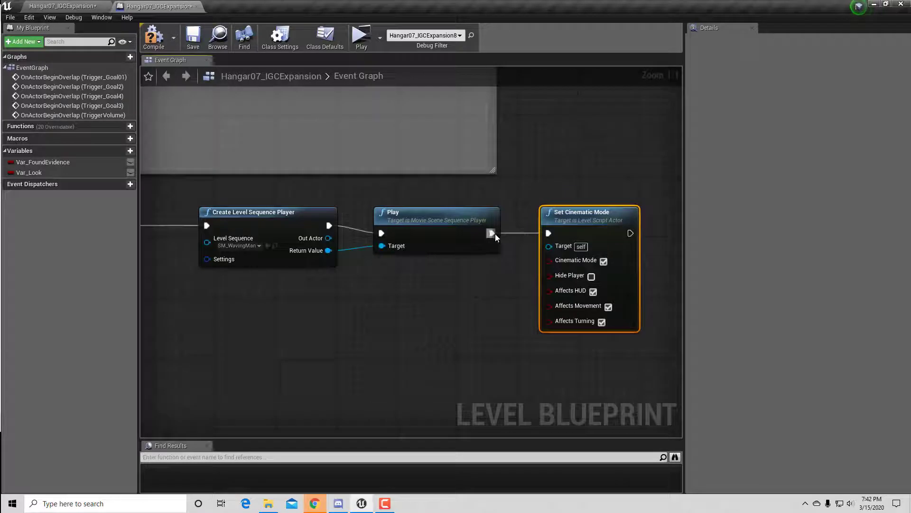
{"action": "left_click", "coordinate": [604, 262]}
Step: Make room after the Play node and insert a Delay node before the second Set Cinematic Mode
{"action": "right_click_drag", "start_coordinate": [423, 342], "coordinate": [307, 330]}
{"action": "scroll", "coordinate": [539, 381], "scroll_direction": "down", "scroll_amount": 2}
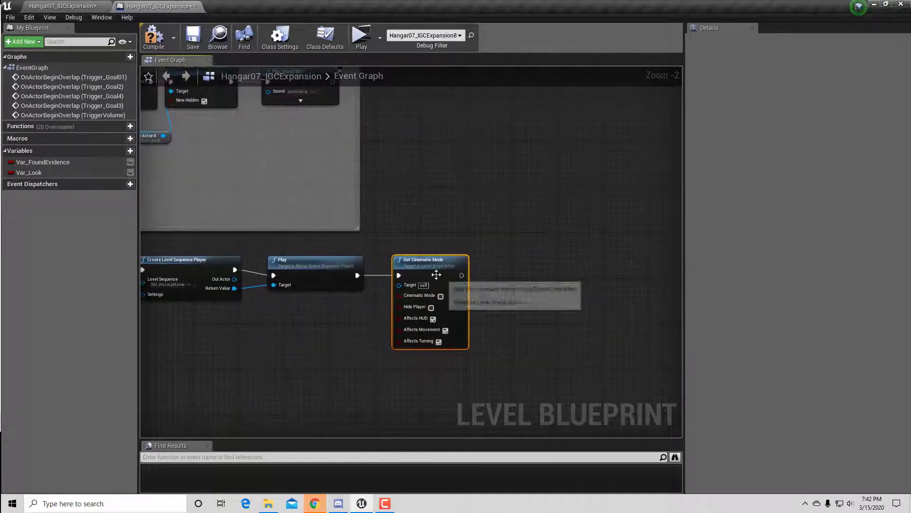
{"action": "left_click_drag", "start_coordinate": [436, 275], "coordinate": [561, 275]}
{"action": "left_click_drag", "start_coordinate": [357, 275], "coordinate": [423, 257]}
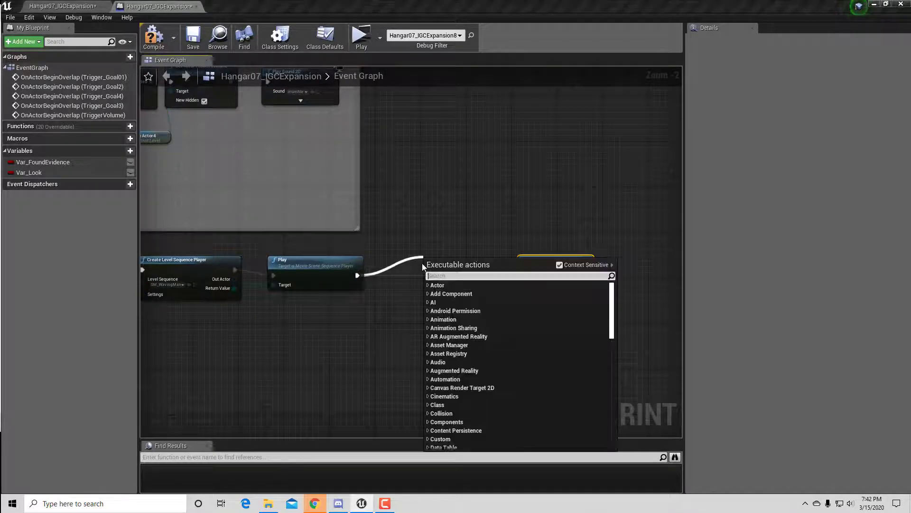
{"action": "type", "text": "delay"}
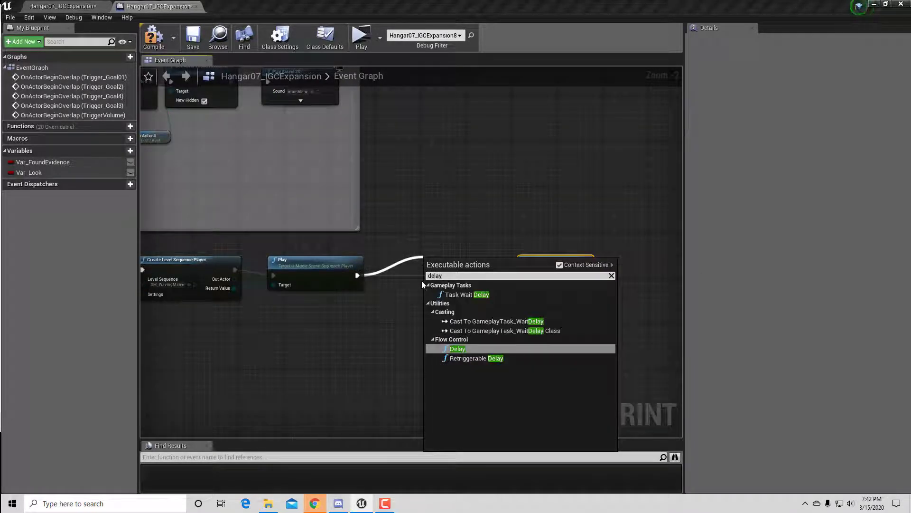
{"action": "left_click", "coordinate": [457, 349]}
{"action": "left_click_drag", "start_coordinate": [460, 259], "coordinate": [447, 263]}
Step: Check the end of the SM_WavingMan sequence on its timeline and set the Delay node's Duration to 7.0
{"action": "left_click", "coordinate": [71, 8]}
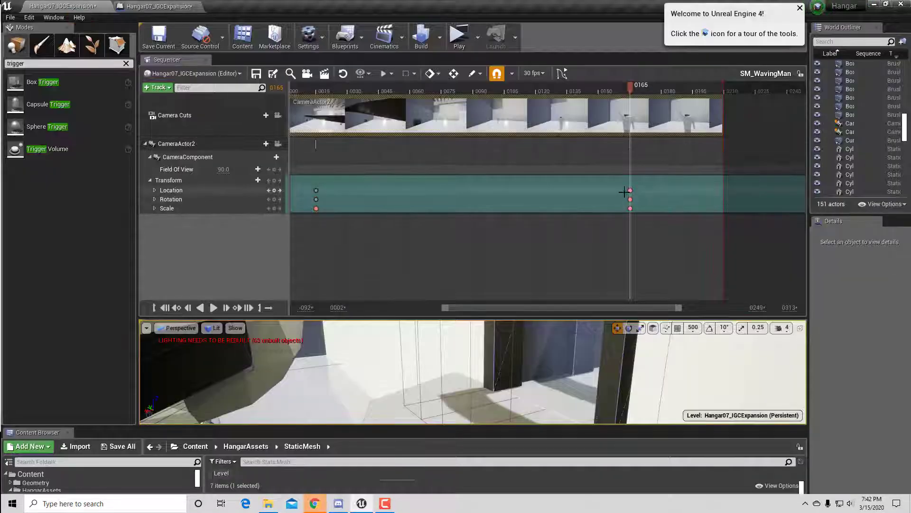
{"action": "right_click_drag", "start_coordinate": [626, 193], "coordinate": [555, 193]}
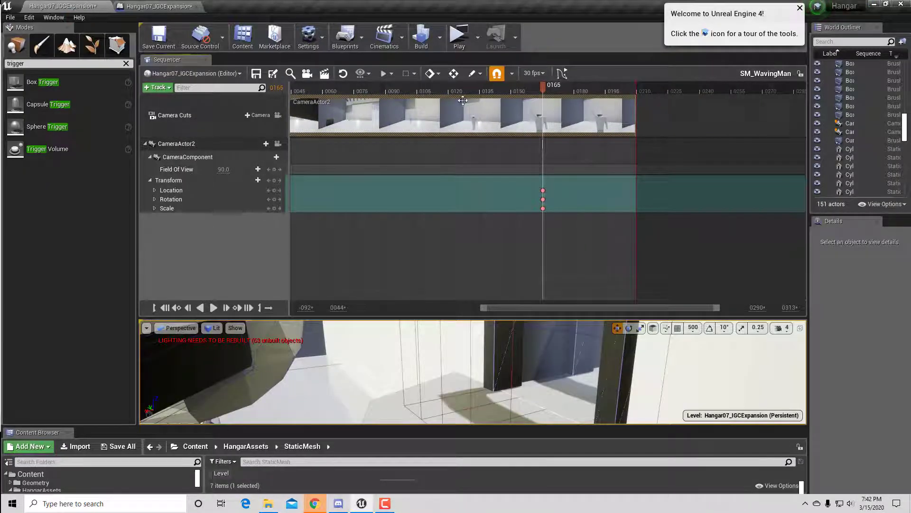
{"action": "left_click", "coordinate": [166, 6]}
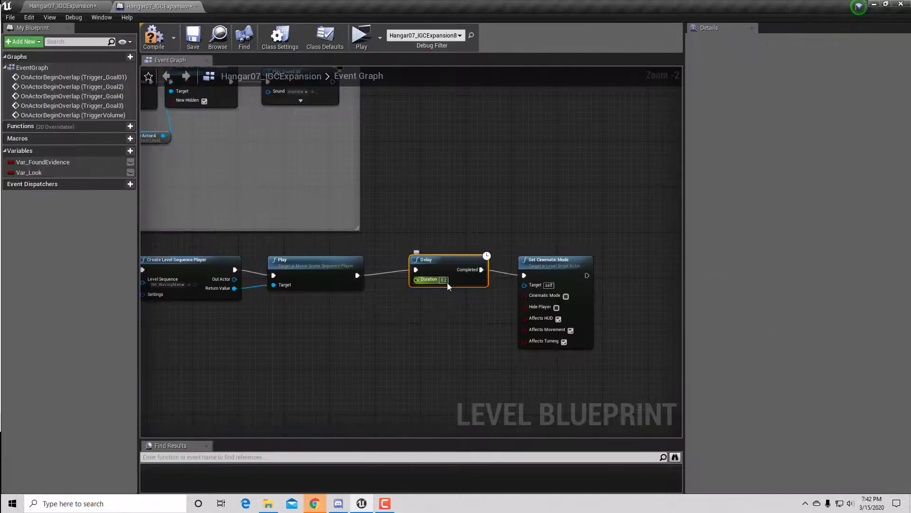
{"action": "type", "text": "1"}
{"action": "key", "text": "Return"}
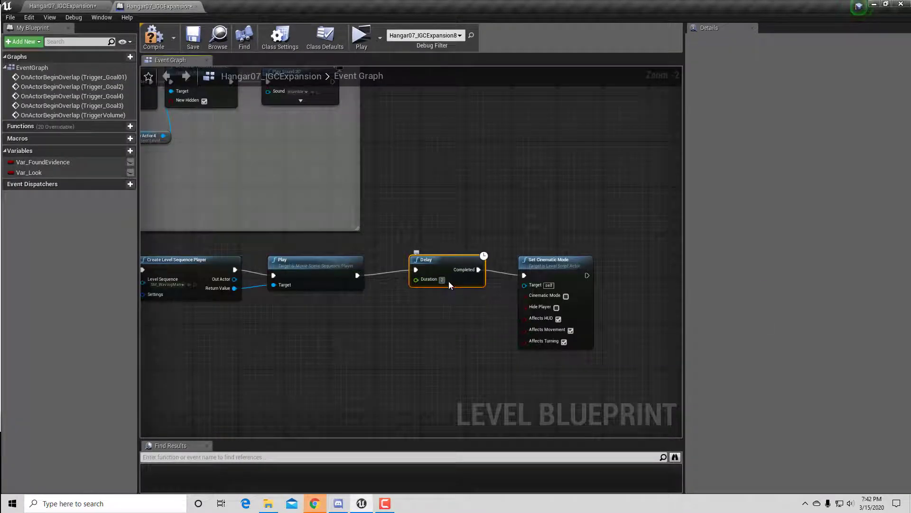
{"action": "type", "text": "0"}
{"action": "key", "text": "Return"}
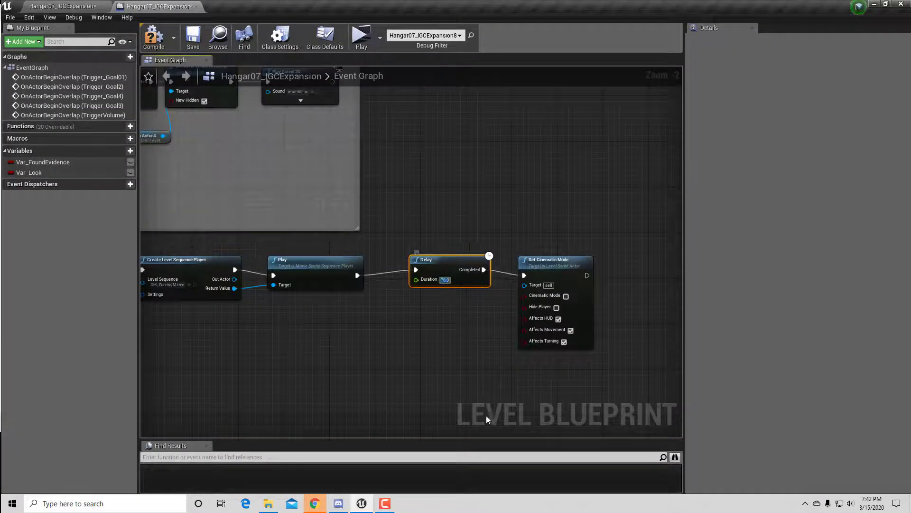
{"action": "type", "text": "7"}
{"action": "key", "text": "Return"}
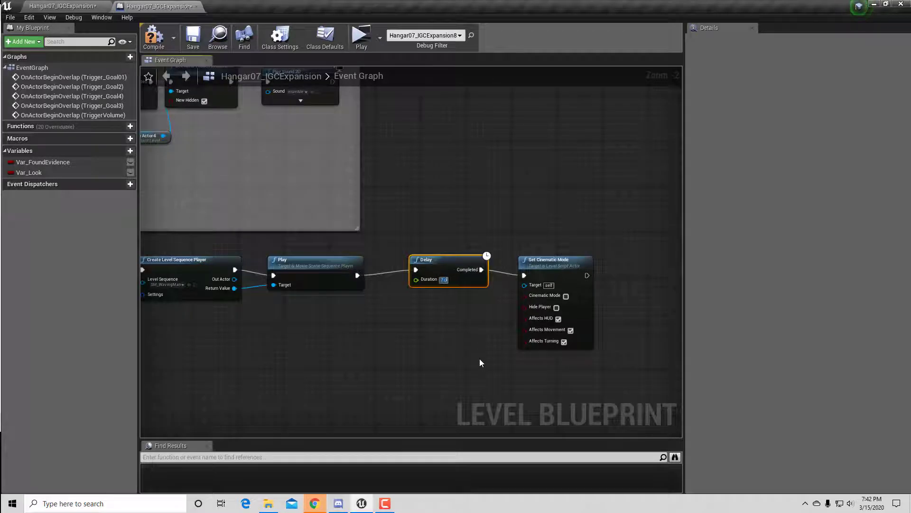
Step: Play-test the level through the archway trigger to check the camera sequence and the return of player control, and stop the preview
{"action": "scroll", "coordinate": [407, 361], "scroll_direction": "down", "scroll_amount": 2}
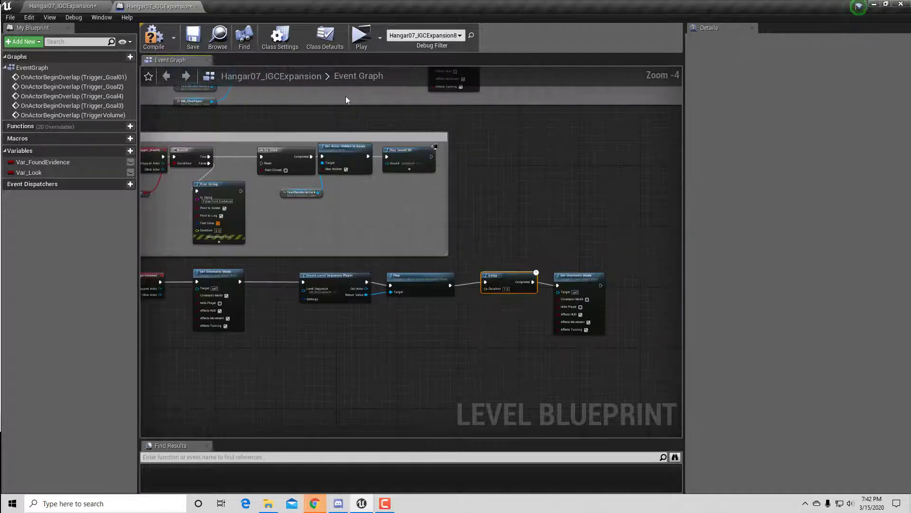
{"action": "left_click", "coordinate": [362, 36]}
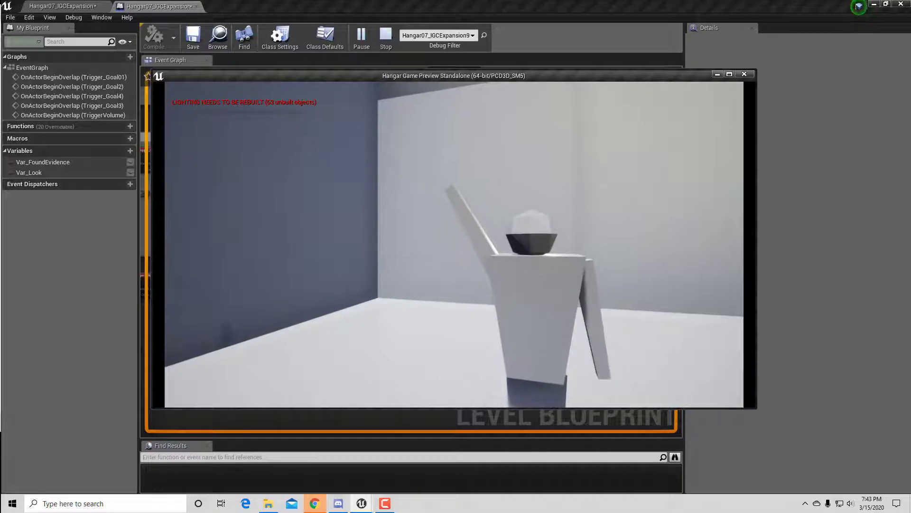
{"action": "key", "text": "d"}
{"action": "key", "text": "a"}
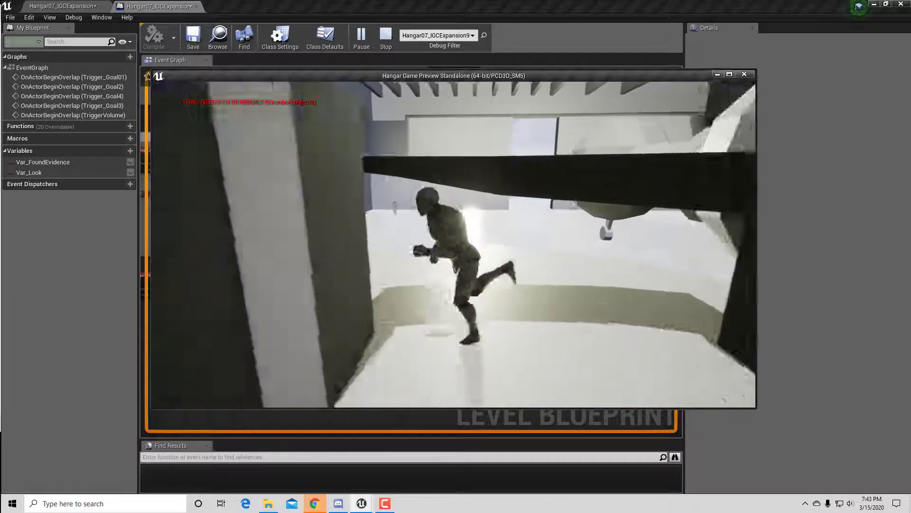
{"action": "key", "text": "d"}
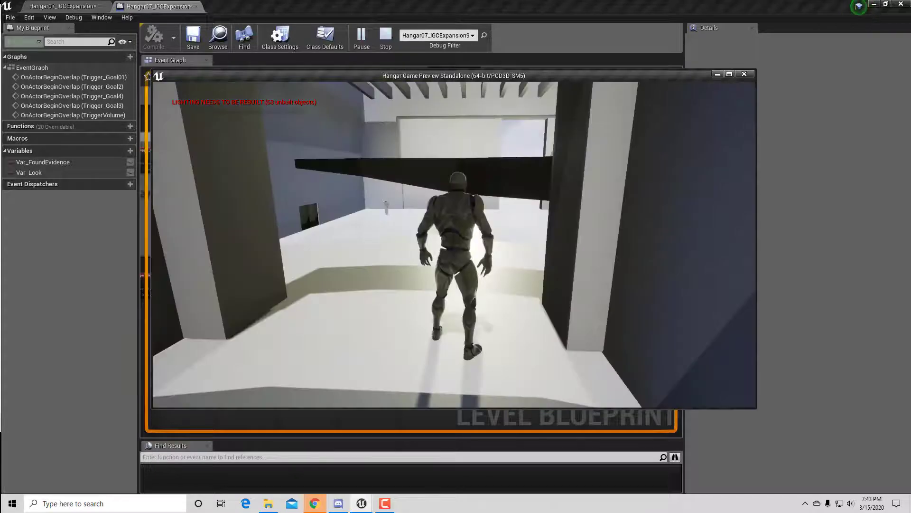
{"action": "key", "text": "s"}
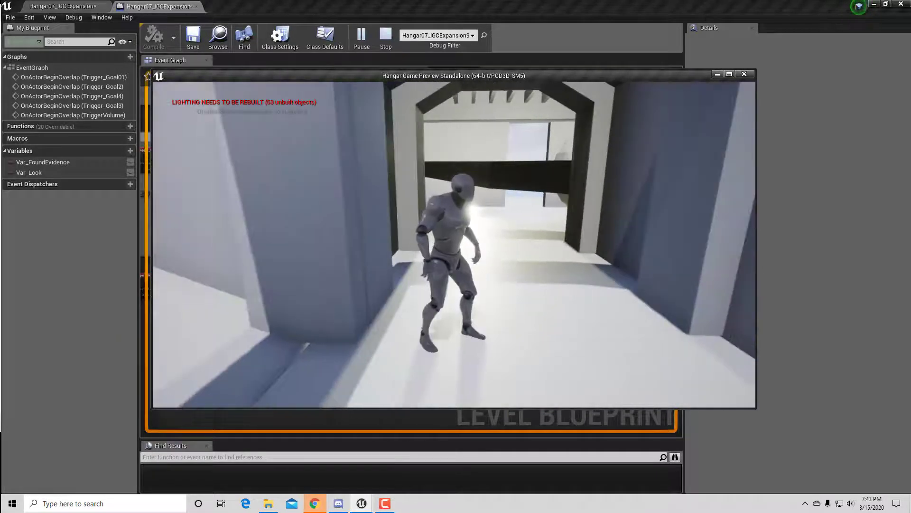
{"action": "key", "text": "Escape"}
Step: Move the first Set Cinematic Mode node closer to Create Level Sequence Player, leaving room after the TriggerVolume overlap event
{"action": "right_click_drag", "start_coordinate": [295, 265], "coordinate": [469, 234]}
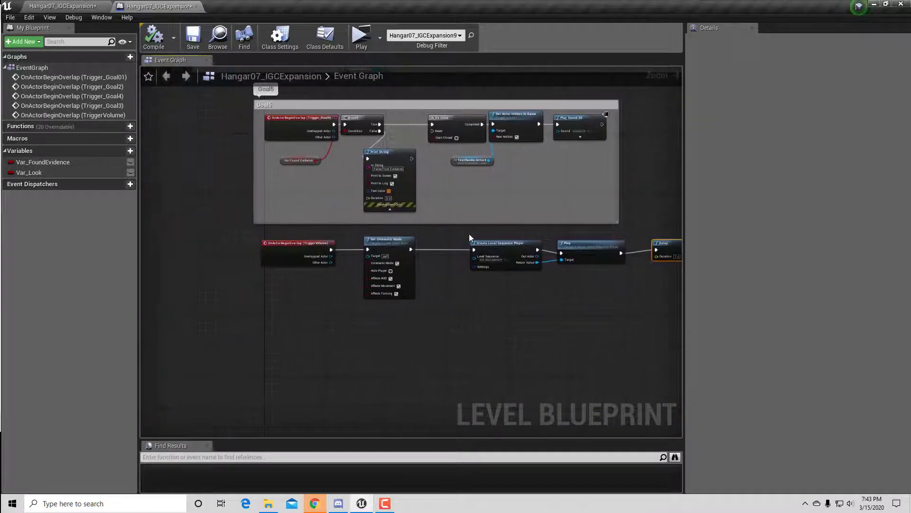
{"action": "scroll", "coordinate": [413, 265], "scroll_direction": "up", "scroll_amount": 4}
{"action": "left_click", "coordinate": [436, 233]}
{"action": "left_click_drag", "start_coordinate": [435, 232], "coordinate": [483, 233]}
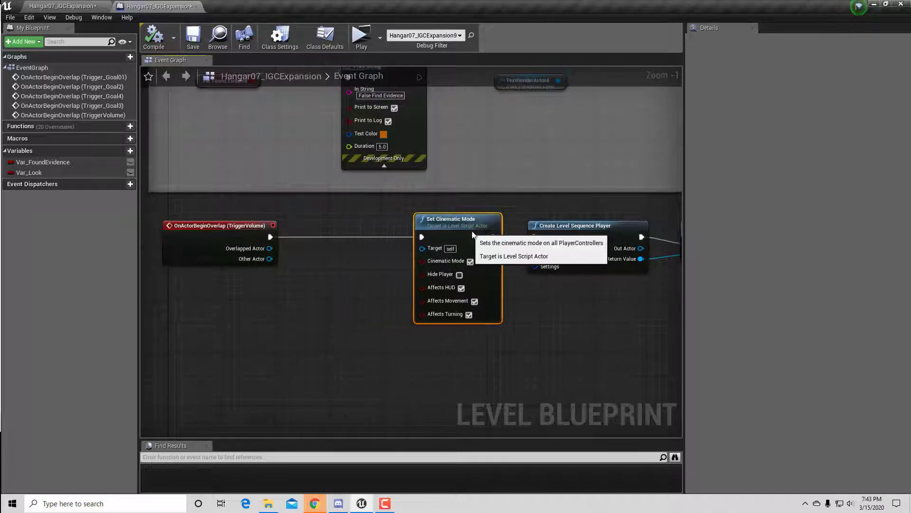
{"action": "left_click", "coordinate": [233, 231]}
Step: Enlarge the level editor's viewport and select the TriggerVolume around the archway
{"action": "right_click_drag", "start_coordinate": [366, 302], "coordinate": [191, 282]}
{"action": "scroll", "coordinate": [188, 299], "scroll_direction": "down", "scroll_amount": 4}
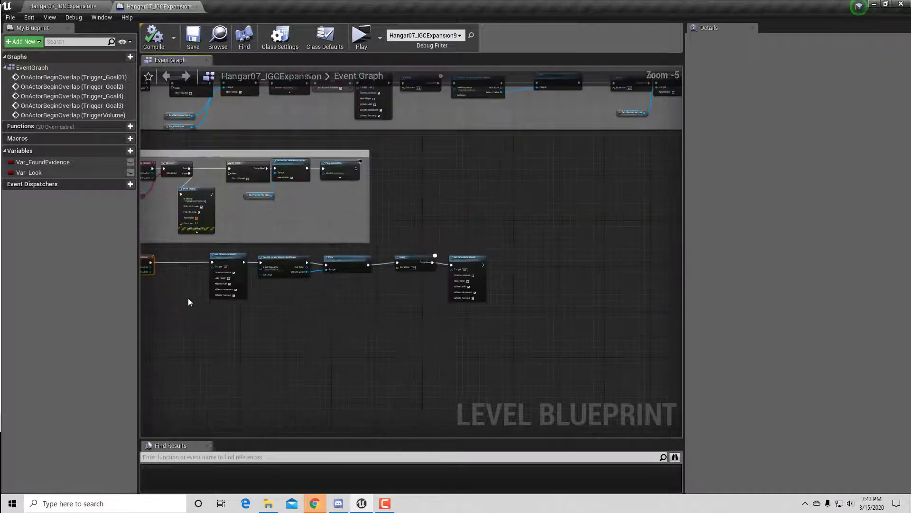
{"action": "scroll", "coordinate": [280, 305], "scroll_direction": "up", "scroll_amount": 1}
{"action": "right_click_drag", "start_coordinate": [281, 305], "coordinate": [295, 305]}
{"action": "right_click_drag", "start_coordinate": [410, 305], "coordinate": [293, 307]}
{"action": "left_click", "coordinate": [86, 8]}
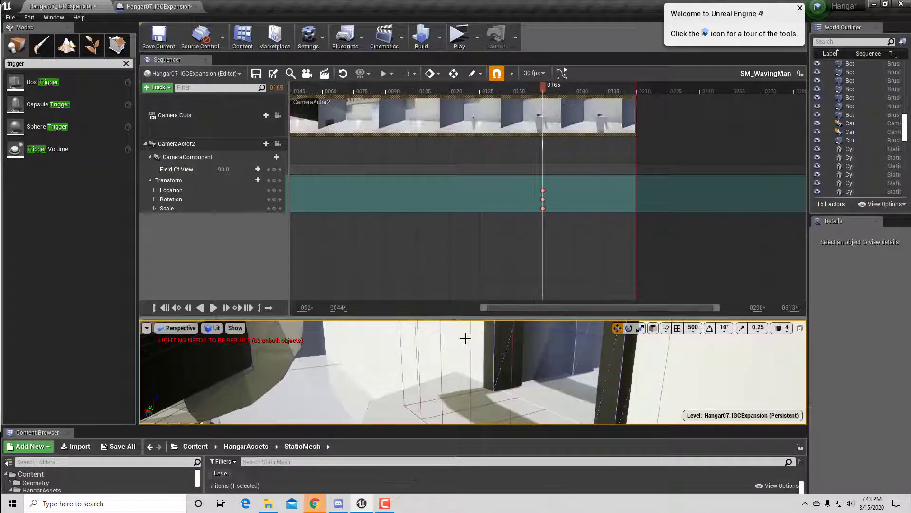
{"action": "left_click_drag", "start_coordinate": [459, 318], "coordinate": [459, 219]}
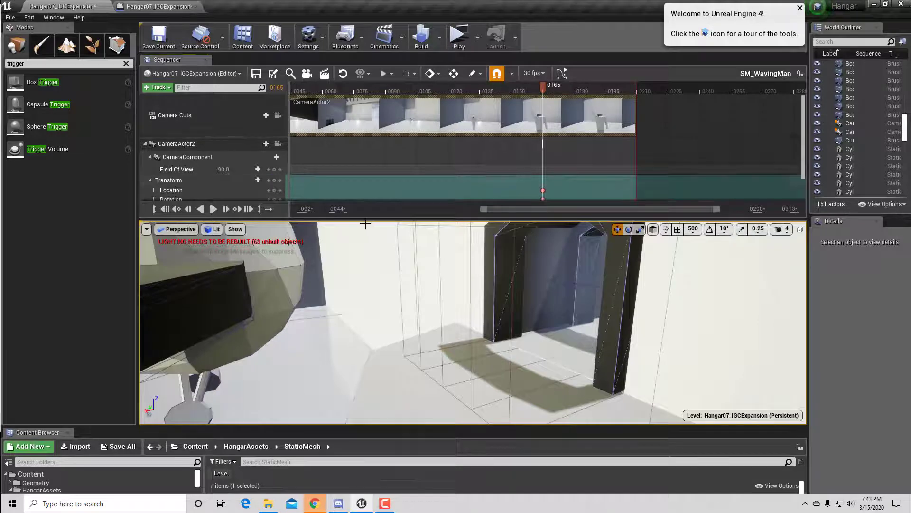
{"action": "left_click_drag", "start_coordinate": [366, 220], "coordinate": [343, 119]}
{"action": "right_click_drag", "start_coordinate": [351, 228], "coordinate": [256, 240]}
{"action": "left_click_drag", "start_coordinate": [256, 239], "coordinate": [349, 216]}
{"action": "right_click_drag", "start_coordinate": [437, 180], "coordinate": [437, 180]}
{"action": "key", "text": "w"}
{"action": "left_click", "coordinate": [431, 228]}
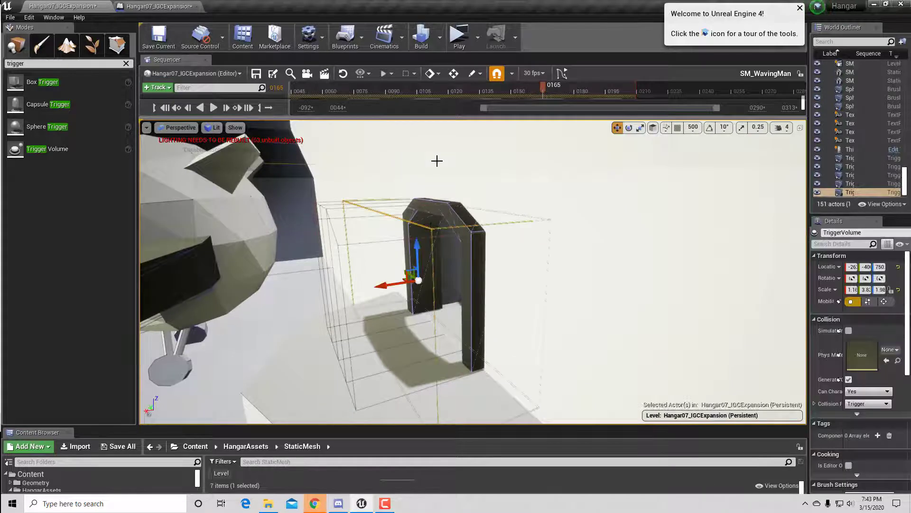
Step: Create a reference to the selected TriggerVolume in the level blueprint, beside the last Set Cinematic Mode node
{"action": "left_click", "coordinate": [170, 9]}
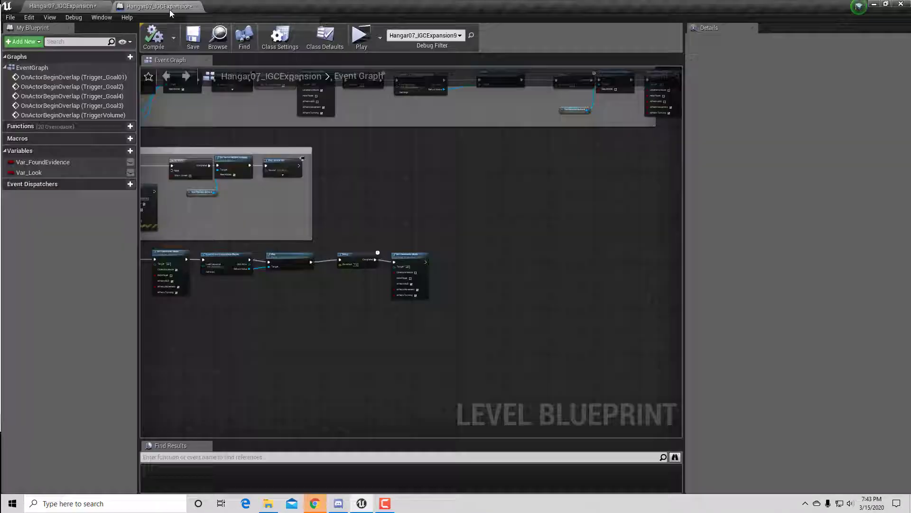
{"action": "right_click", "coordinate": [462, 252]}
{"action": "left_click", "coordinate": [598, 260]}
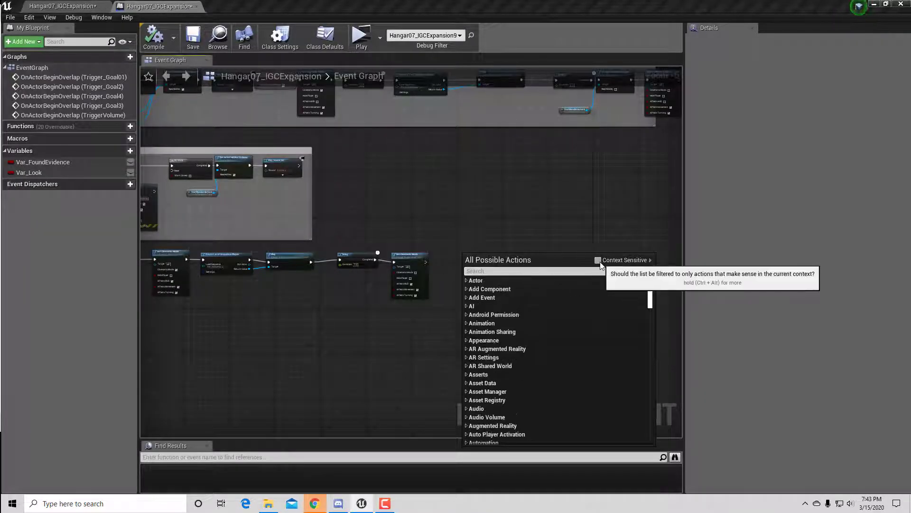
{"action": "left_click", "coordinate": [598, 261]}
{"action": "left_click", "coordinate": [525, 299]}
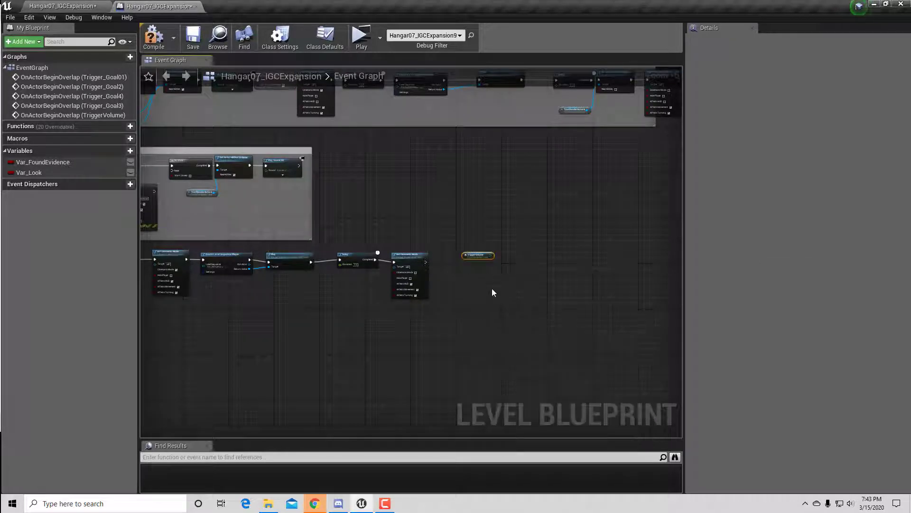
{"action": "scroll", "coordinate": [435, 300], "scroll_direction": "up", "scroll_amount": 5}
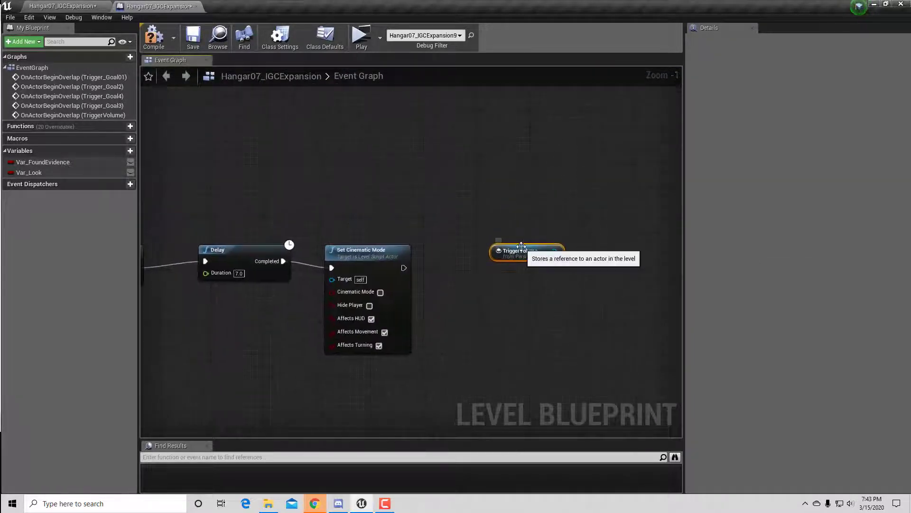
Step: Place the TriggerVolume reference below the last Set Cinematic Mode node, add DestroyActor from it, and connect DestroyActor after Set Cinematic Mode
{"action": "left_click_drag", "start_coordinate": [516, 252], "coordinate": [502, 277]}
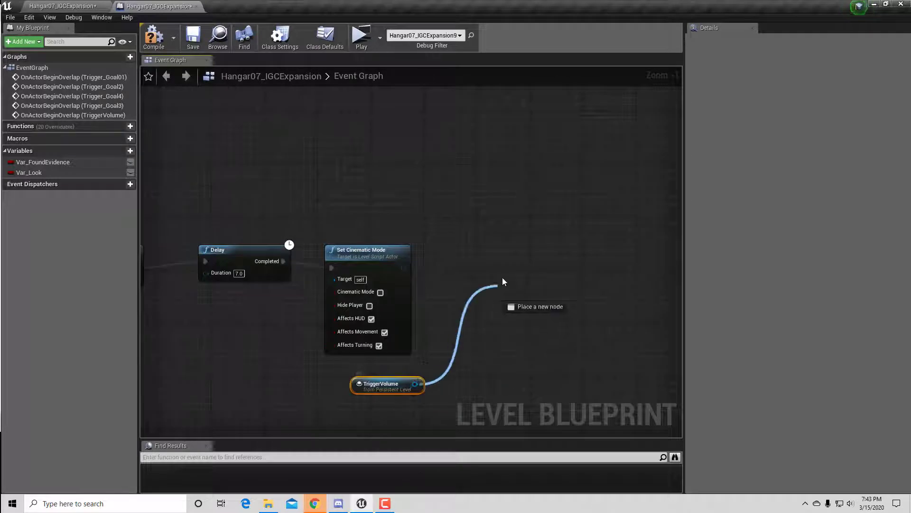
{"action": "type", "text": "destroy"}
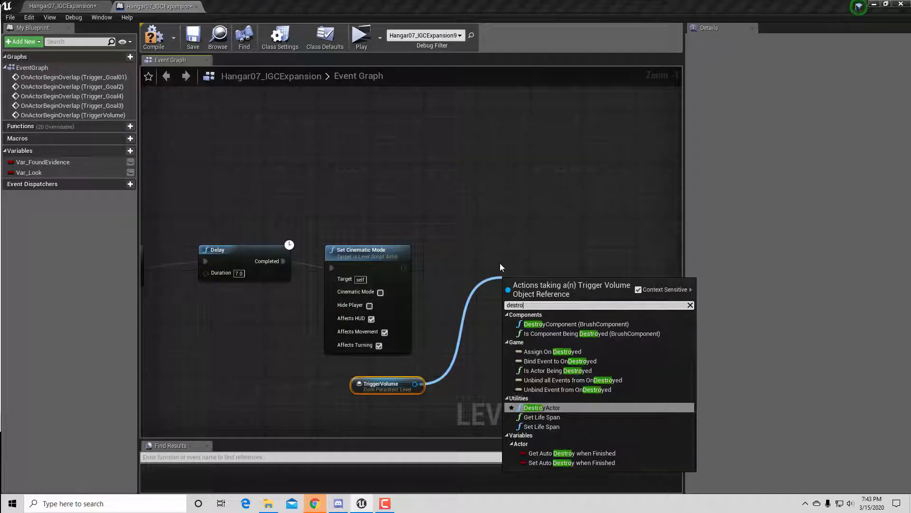
{"action": "left_click", "coordinate": [551, 408]}
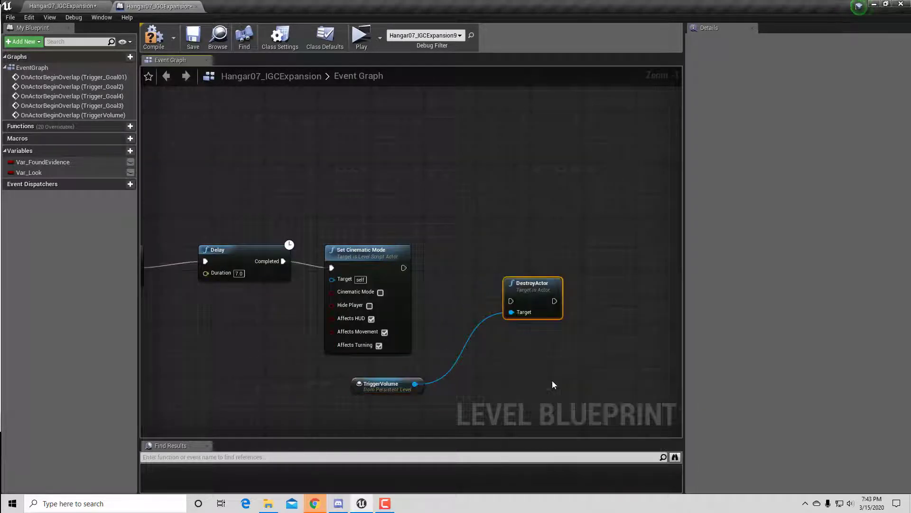
{"action": "left_click_drag", "start_coordinate": [529, 290], "coordinate": [403, 268]}
Step: Insert a Do Once node between the TriggerVolume overlap event and the first Set Cinematic Mode node
{"action": "right_click_drag", "start_coordinate": [464, 310], "coordinate": [562, 290]}
{"action": "scroll", "coordinate": [562, 291], "scroll_direction": "down", "scroll_amount": 4}
{"action": "right_click_drag", "start_coordinate": [199, 295], "coordinate": [366, 307]}
{"action": "scroll", "coordinate": [366, 308], "scroll_direction": "up", "scroll_amount": 5}
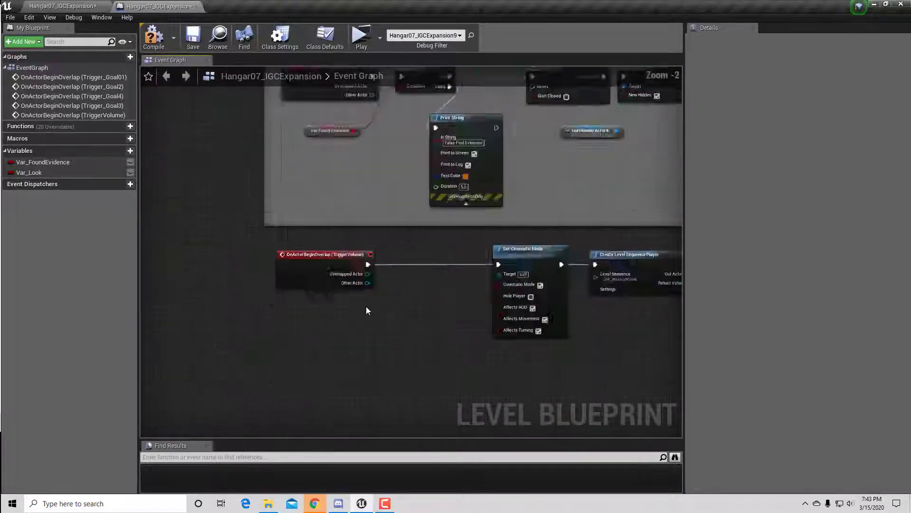
{"action": "left_click_drag", "start_coordinate": [379, 255], "coordinate": [435, 223]}
{"action": "type", "text": "d"}
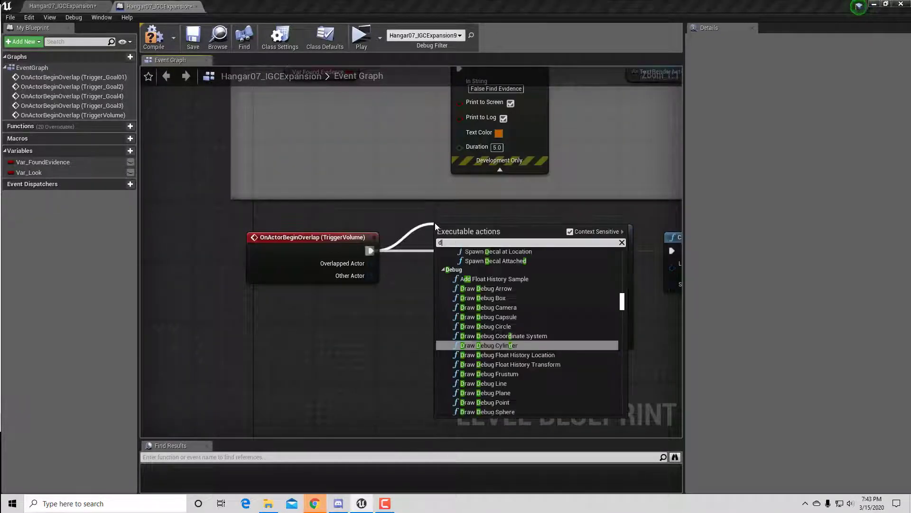
{"action": "type", "text": "on"}
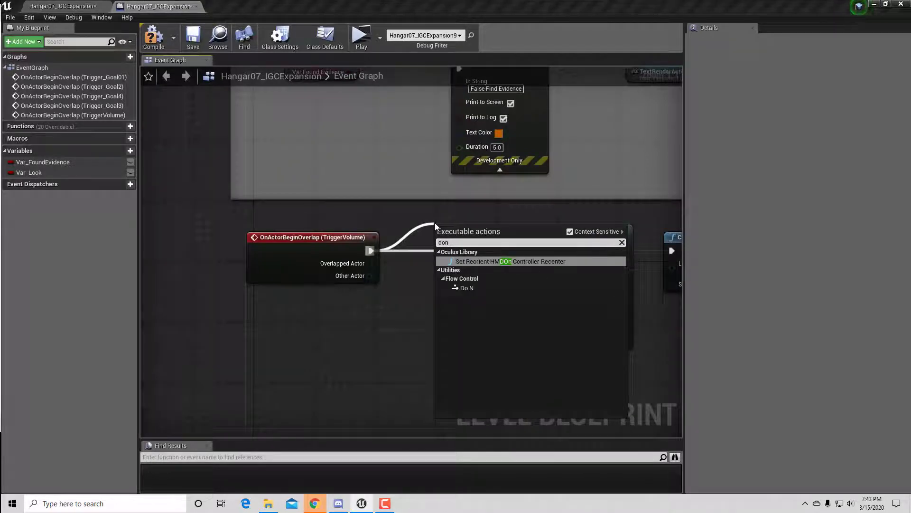
{"action": "type", "text": "ce"}
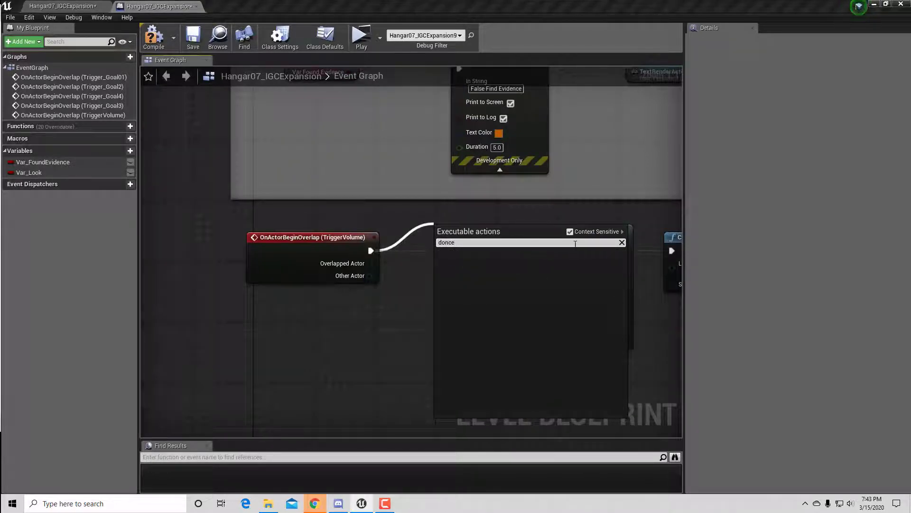
{"action": "left_click", "coordinate": [570, 232]}
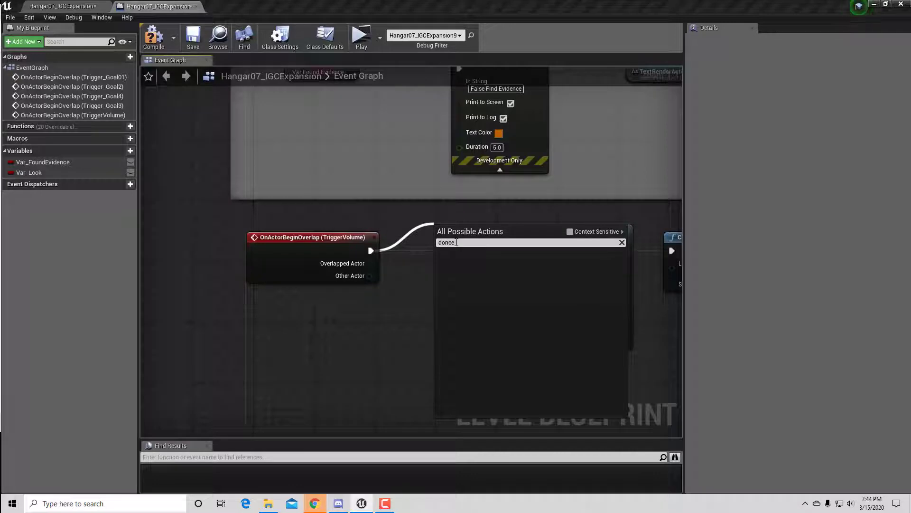
{"action": "type", "text": "do o"}
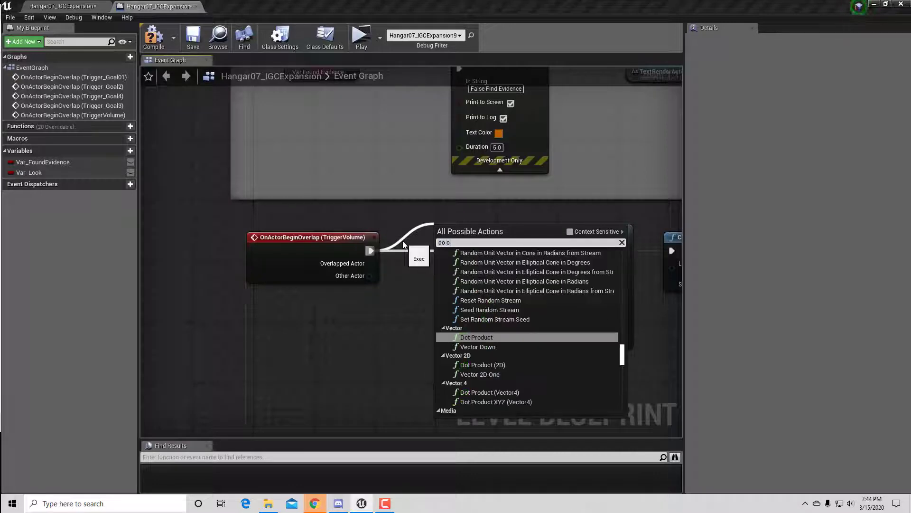
{"action": "type", "text": "nce"}
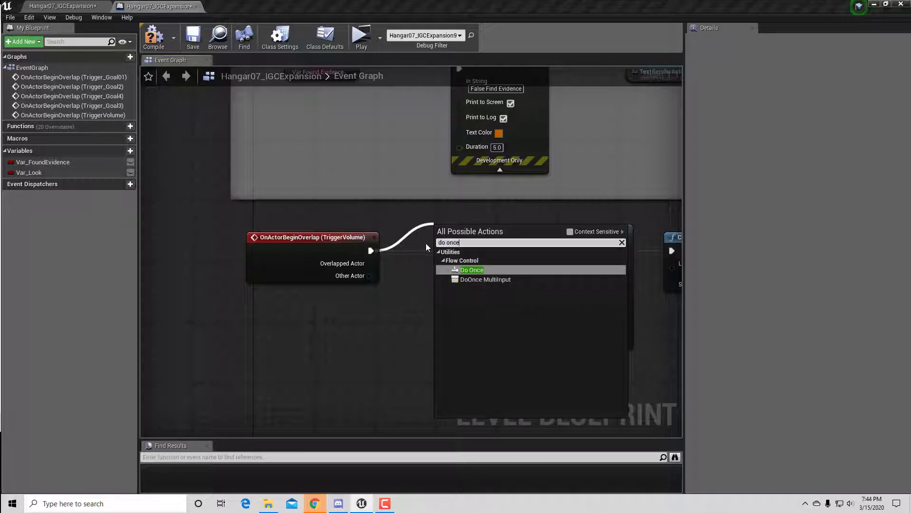
{"action": "left_click", "coordinate": [471, 270]}
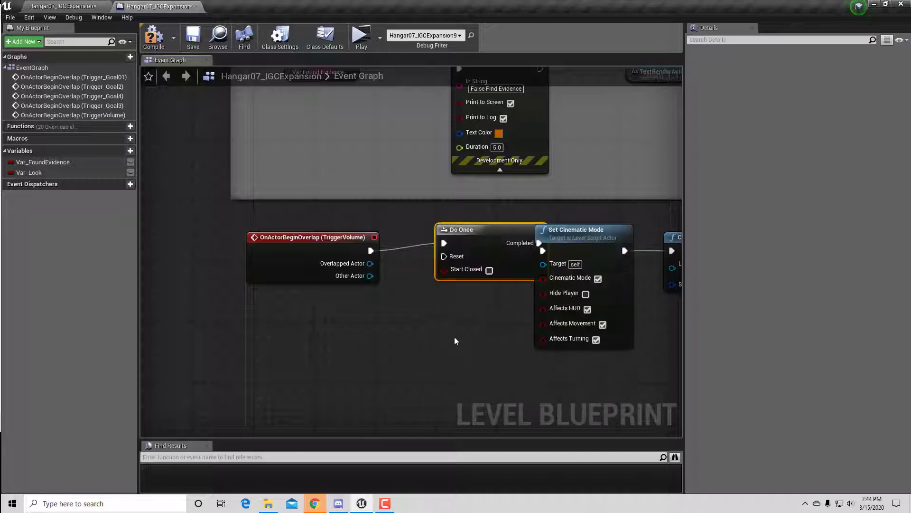
{"action": "left_click_drag", "start_coordinate": [440, 246], "coordinate": [443, 254]}
{"action": "right_click_drag", "start_coordinate": [490, 333], "coordinate": [403, 316]}
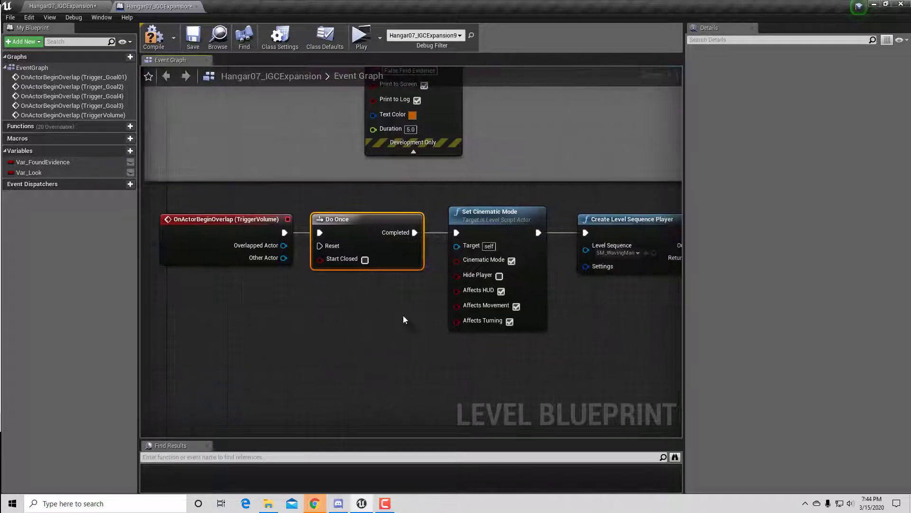
{"action": "left_click", "coordinate": [233, 236]}
{"action": "right_click_drag", "start_coordinate": [639, 291], "coordinate": [535, 299]}
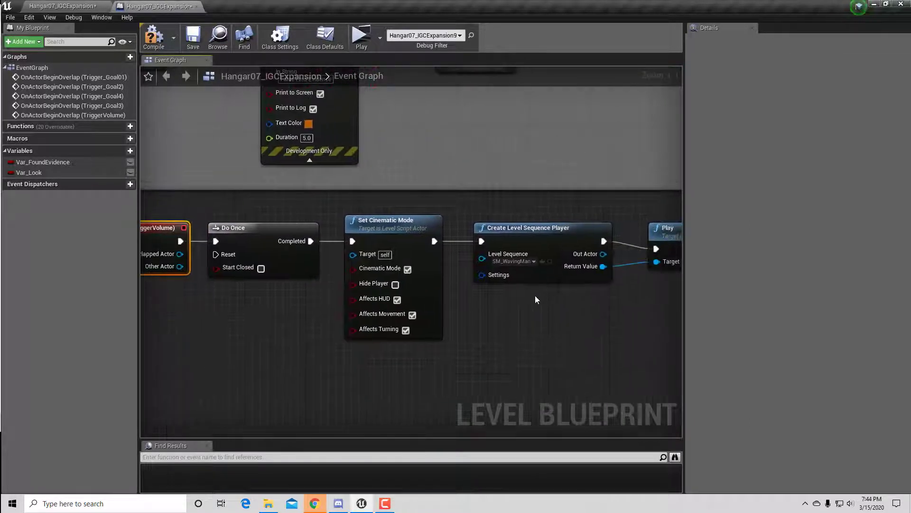
{"action": "left_click", "coordinate": [553, 245]}
{"action": "scroll", "coordinate": [299, 353], "scroll_direction": "down", "scroll_amount": 5}
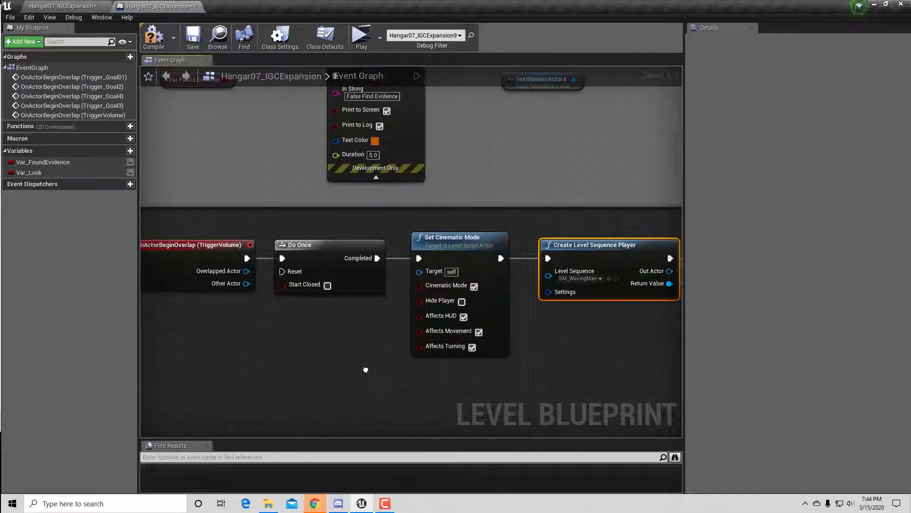
Step: Compile and save the level blueprint with the Do Once and DestroyActor nodes in the waving man chain
{"action": "scroll", "coordinate": [336, 346], "scroll_direction": "down", "scroll_amount": 3}
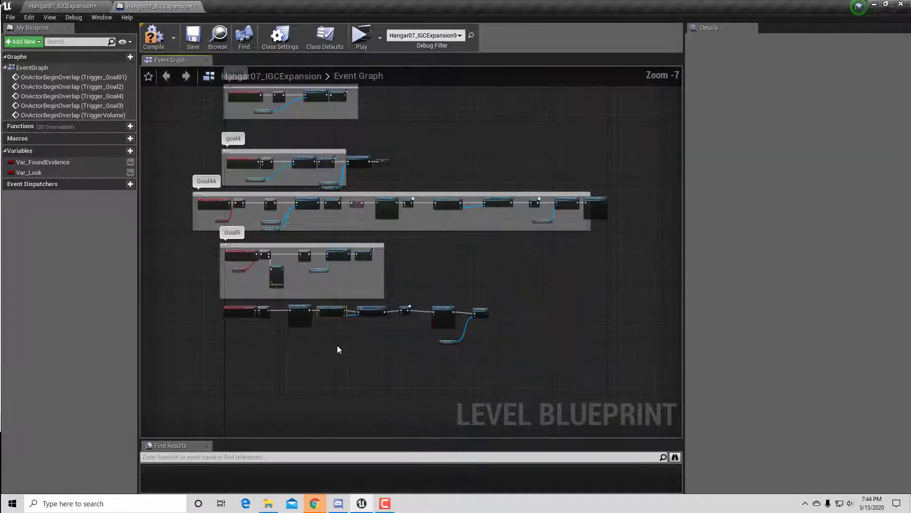
{"action": "right_click_drag", "start_coordinate": [349, 349], "coordinate": [380, 373]}
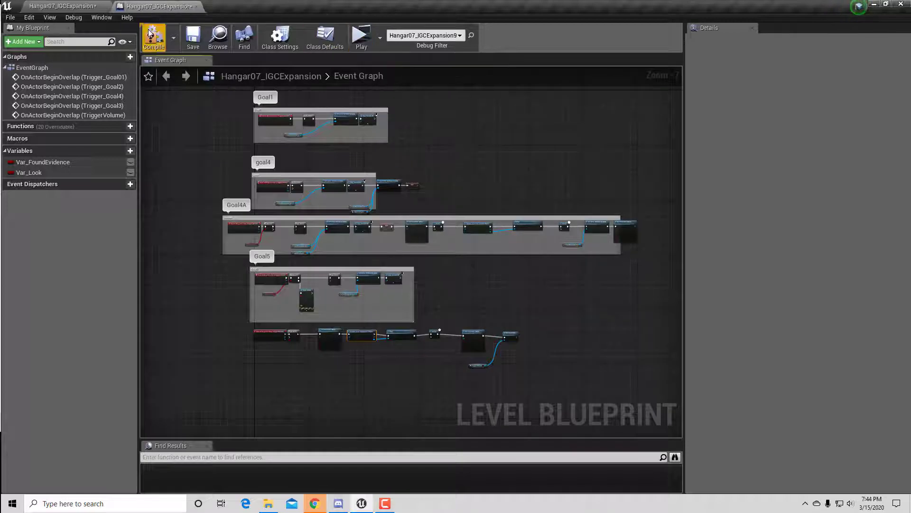
{"action": "left_click", "coordinate": [192, 42]}
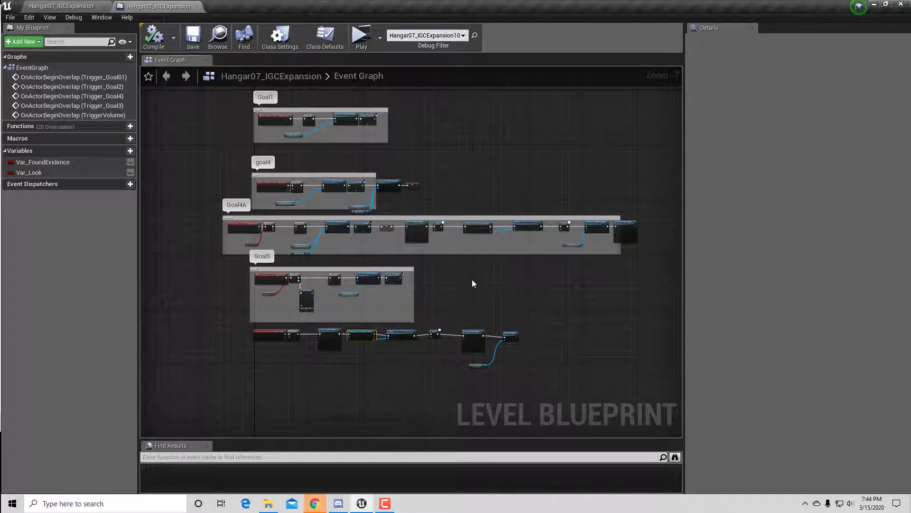
{"action": "right_click_drag", "start_coordinate": [471, 280], "coordinate": [411, 286]}
{"action": "scroll", "coordinate": [463, 308], "scroll_direction": "up", "scroll_amount": 2}
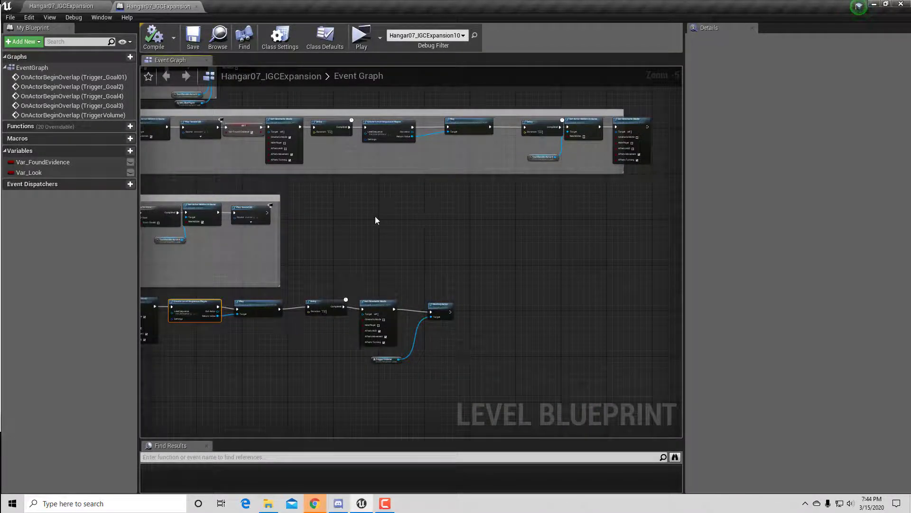
{"action": "right_click_drag", "start_coordinate": [294, 218], "coordinate": [508, 211]}
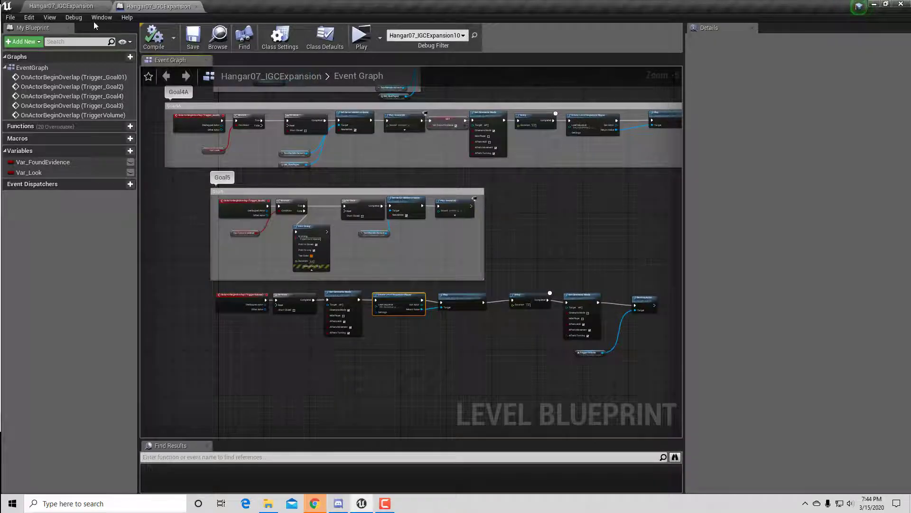
Step: Return to the level editor, play-test the level through the waving man and angry mechanic cutscenes, and end the preview
{"action": "left_click", "coordinate": [78, 6]}
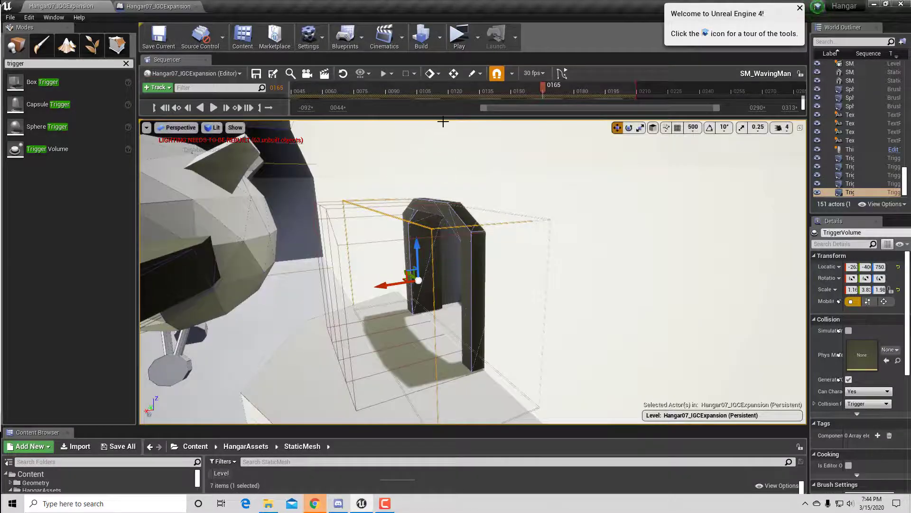
{"action": "left_click_drag", "start_coordinate": [443, 118], "coordinate": [451, 253]}
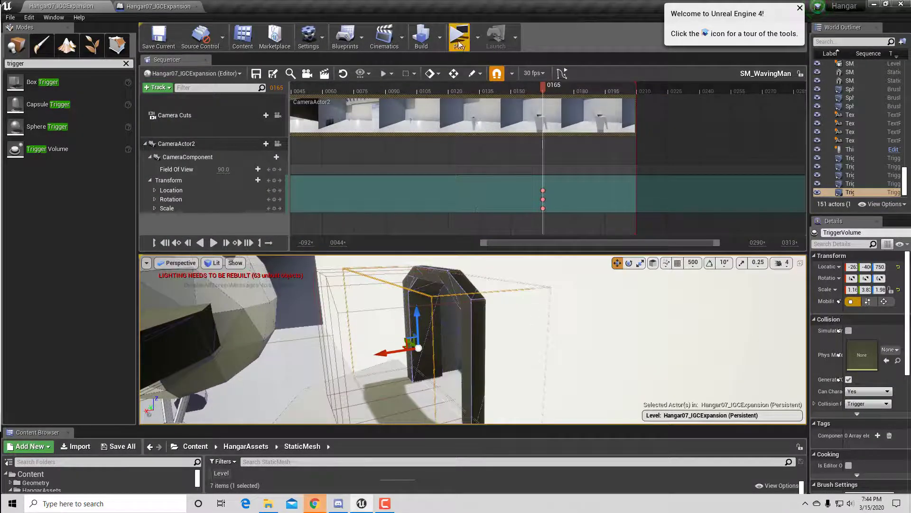
{"action": "left_click", "coordinate": [459, 39]}
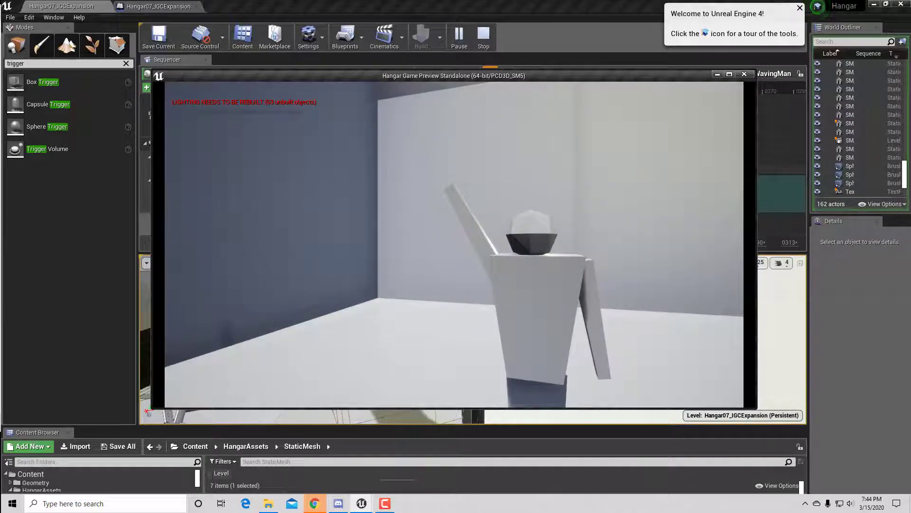
{"action": "key", "text": "w"}
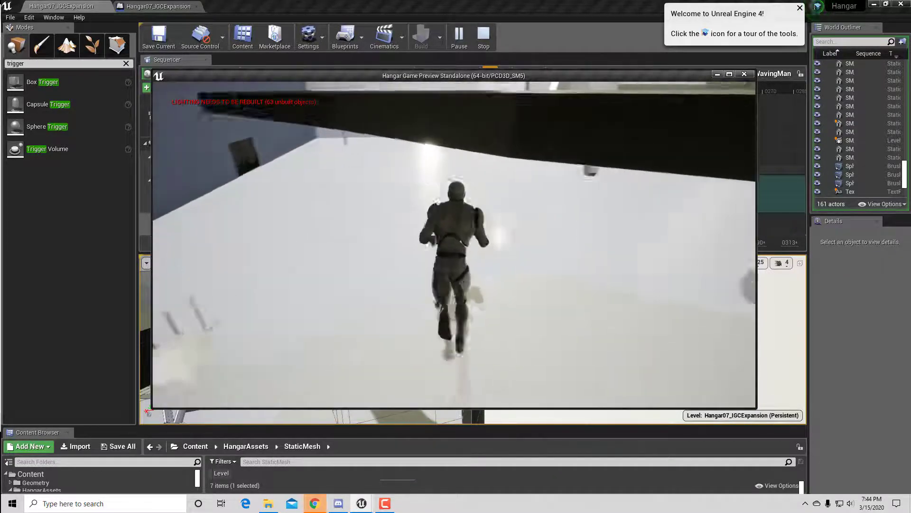
{"action": "key", "text": "space"}
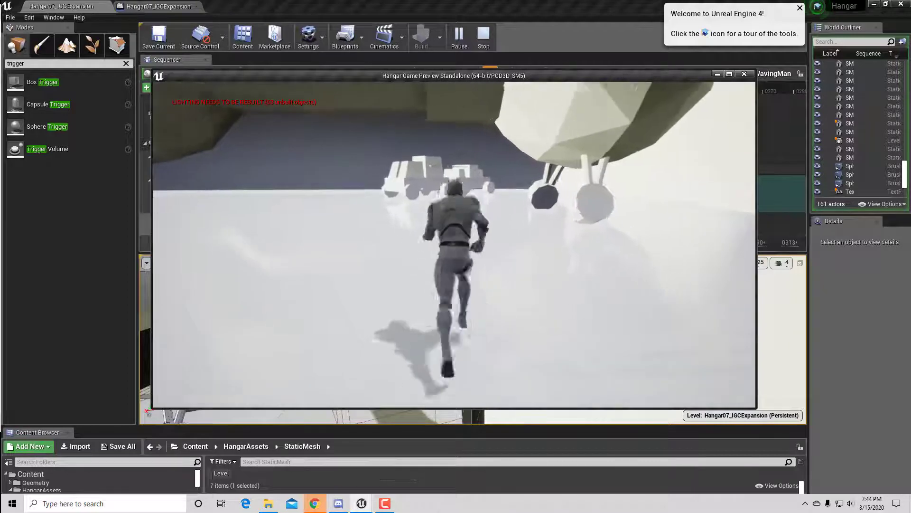
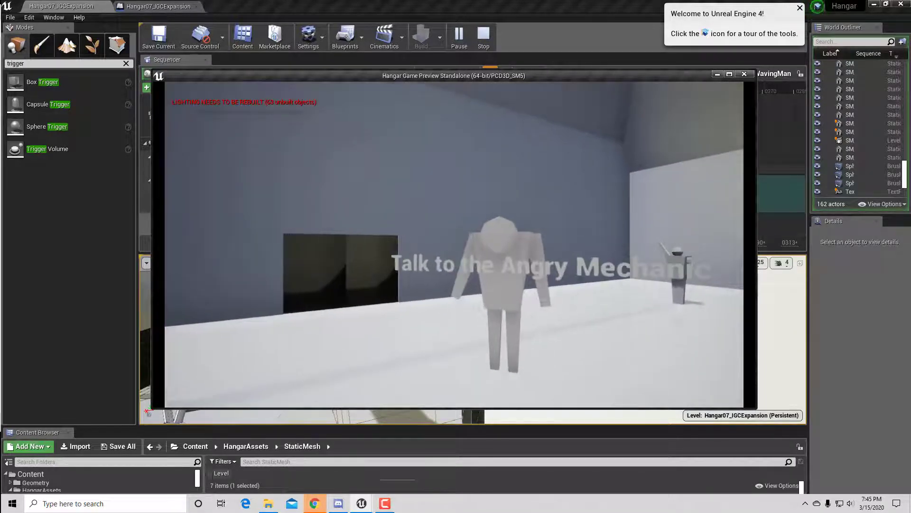
{"action": "key", "text": "w"}
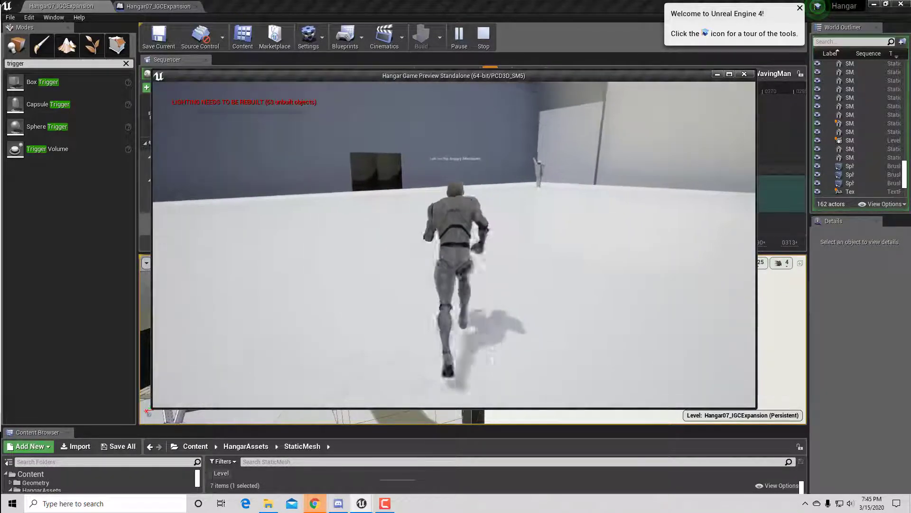
{"action": "key", "text": "d"}
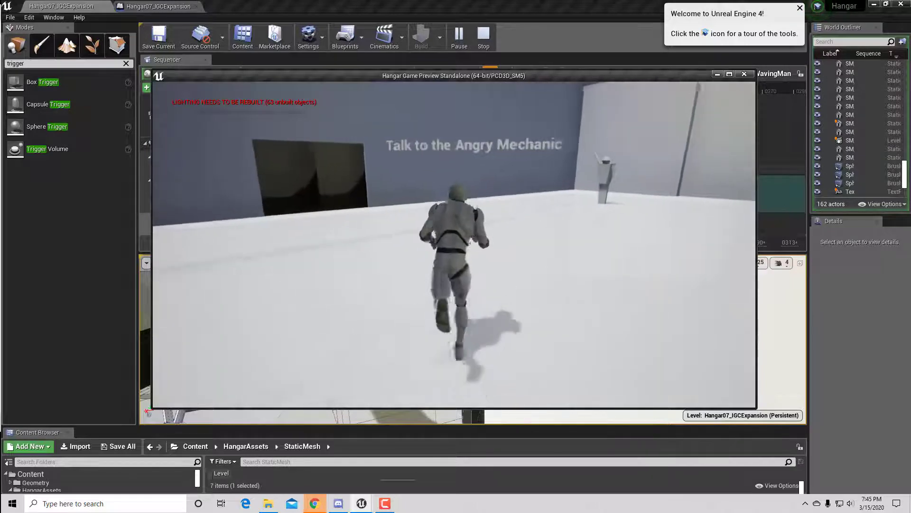
{"action": "key", "text": "a"}
{"action": "key", "text": "d"}
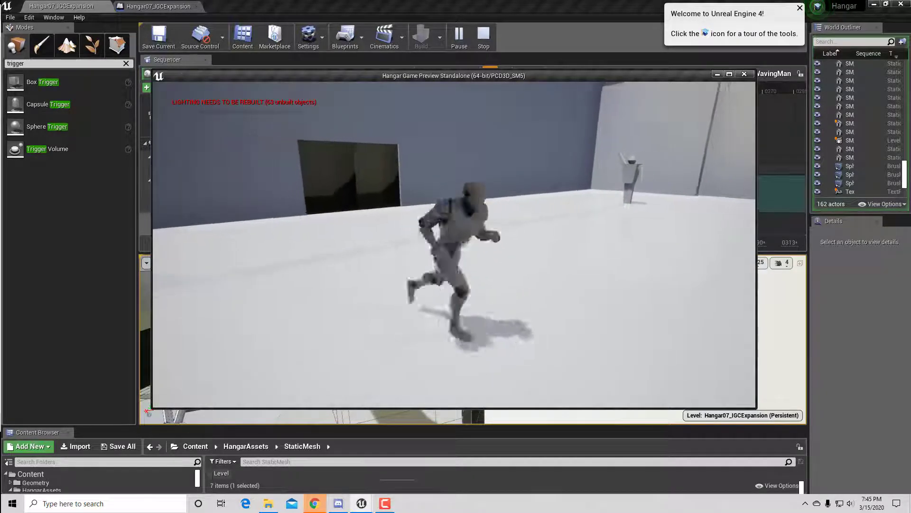
{"action": "key", "text": "a"}
{"action": "key", "text": "Escape"}
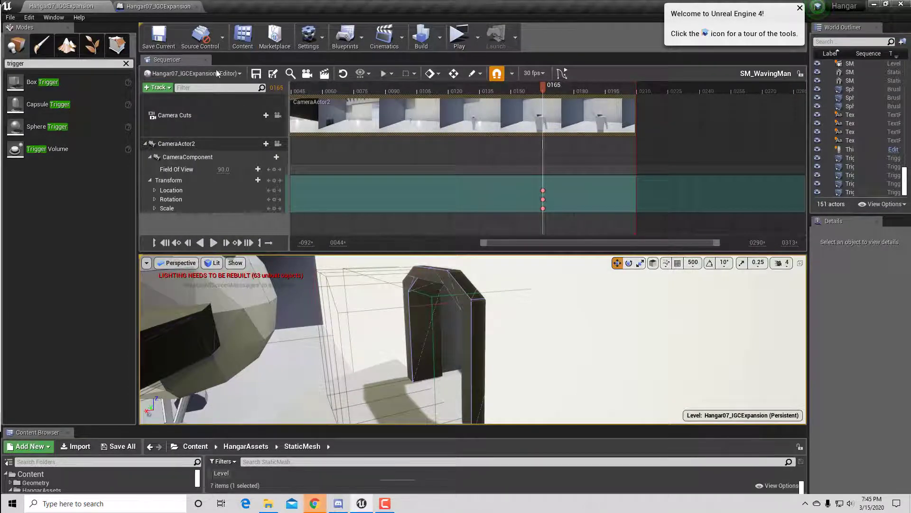
Step: Close the SM_WavingMan sequence and open Seq_AngryMechanic in an enlarged Sequencer
{"action": "left_click", "coordinate": [205, 59]}
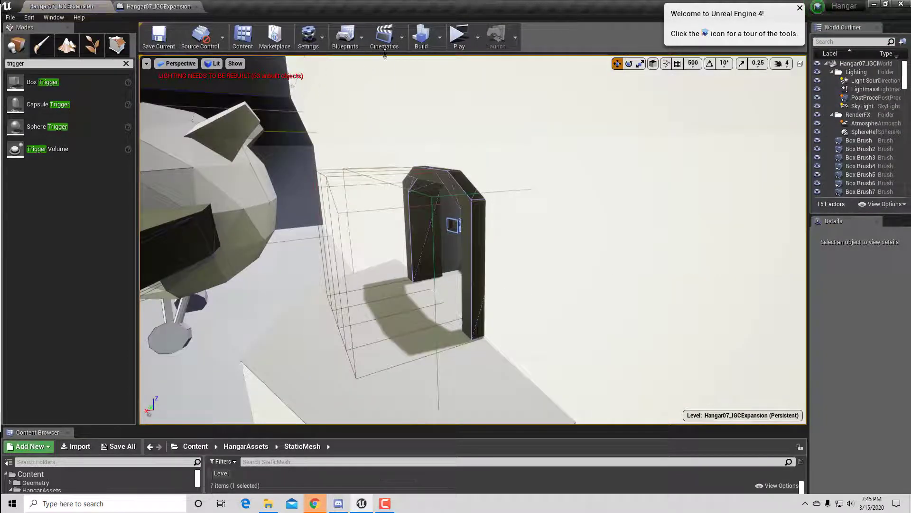
{"action": "left_click", "coordinate": [402, 41]}
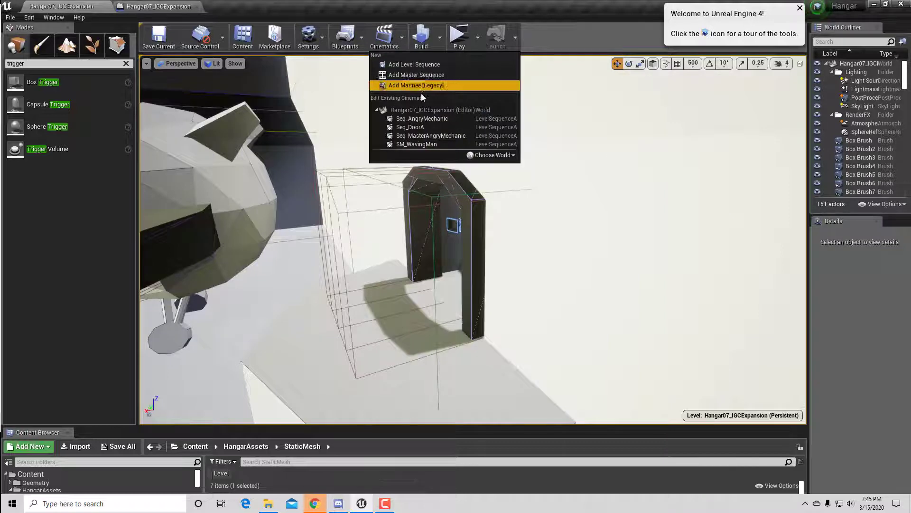
{"action": "left_click", "coordinate": [423, 120]}
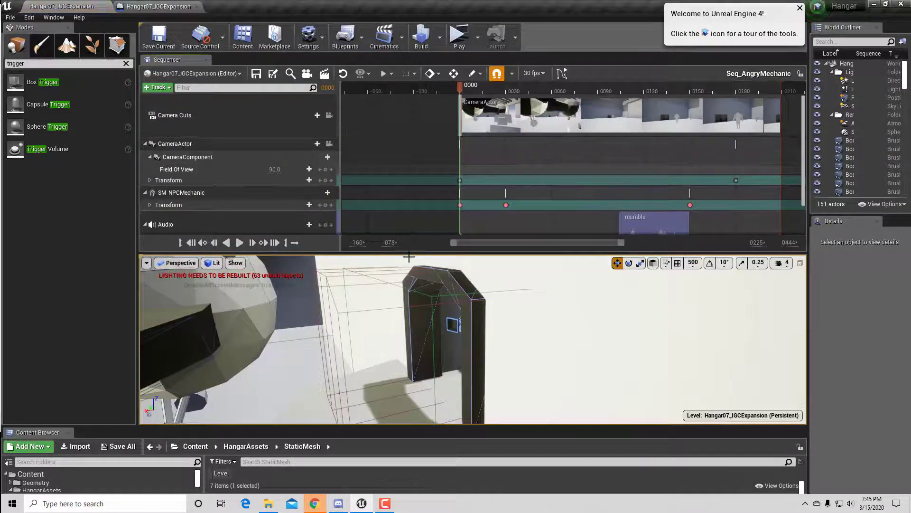
{"action": "left_click_drag", "start_coordinate": [408, 256], "coordinate": [407, 346]}
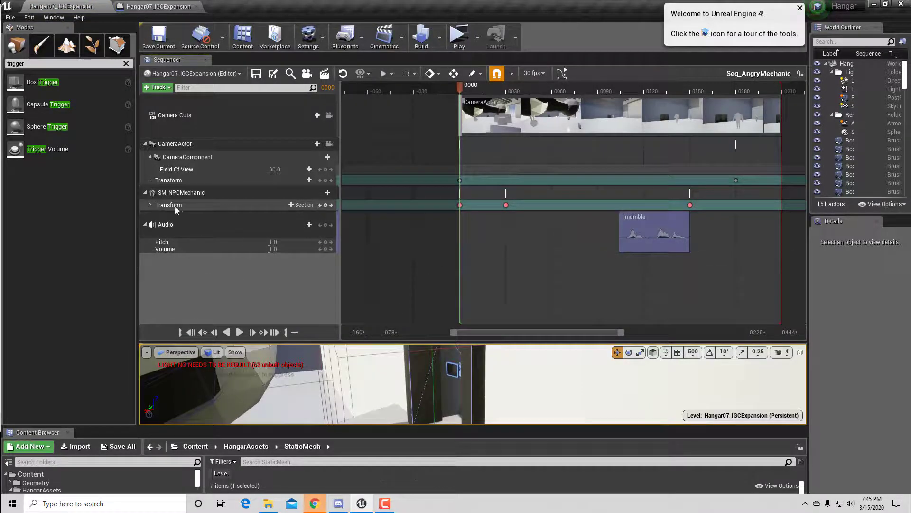
Step: Select SM_NPCMechanic in the sequence and examine its starting position and path from the doorway
{"action": "left_click", "coordinate": [183, 193]}
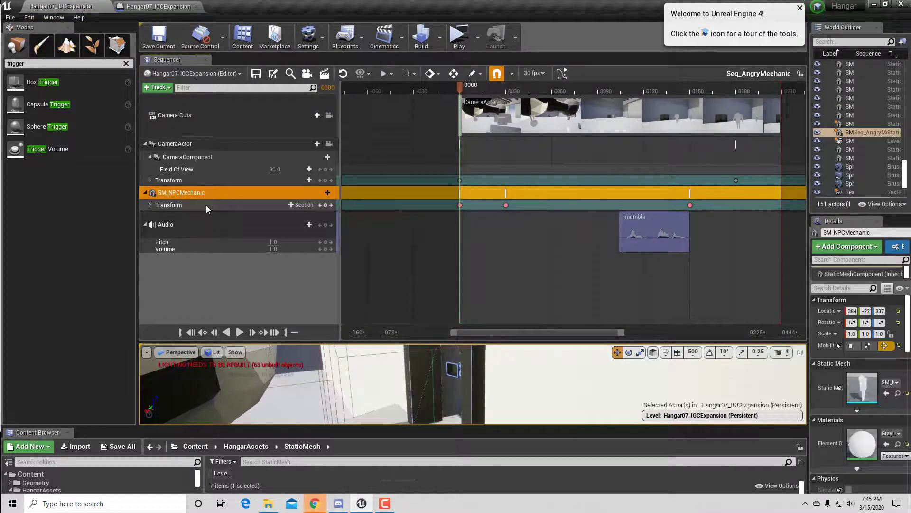
{"action": "left_click_drag", "start_coordinate": [405, 342], "coordinate": [390, 197]}
{"action": "right_click_drag", "start_coordinate": [374, 298], "coordinate": [358, 250]}
{"action": "key", "text": "w"}
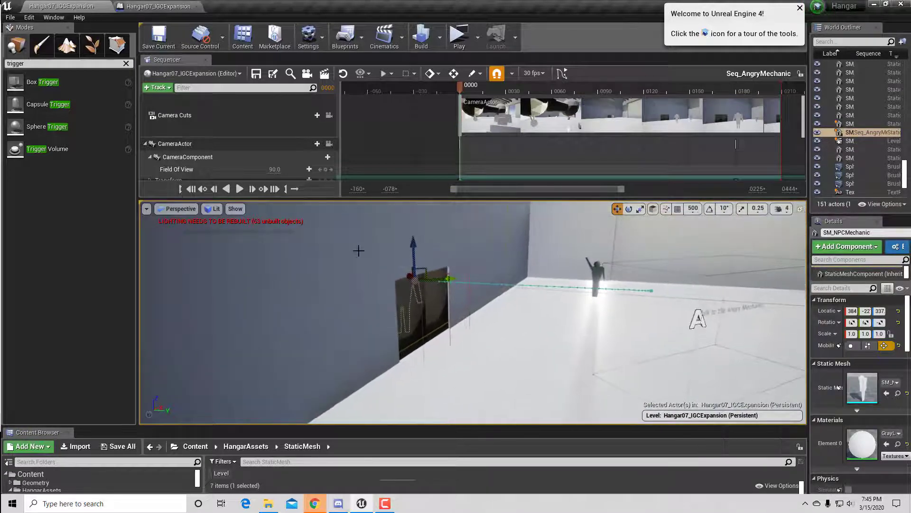
{"action": "left_click_drag", "start_coordinate": [375, 202], "coordinate": [370, 211]}
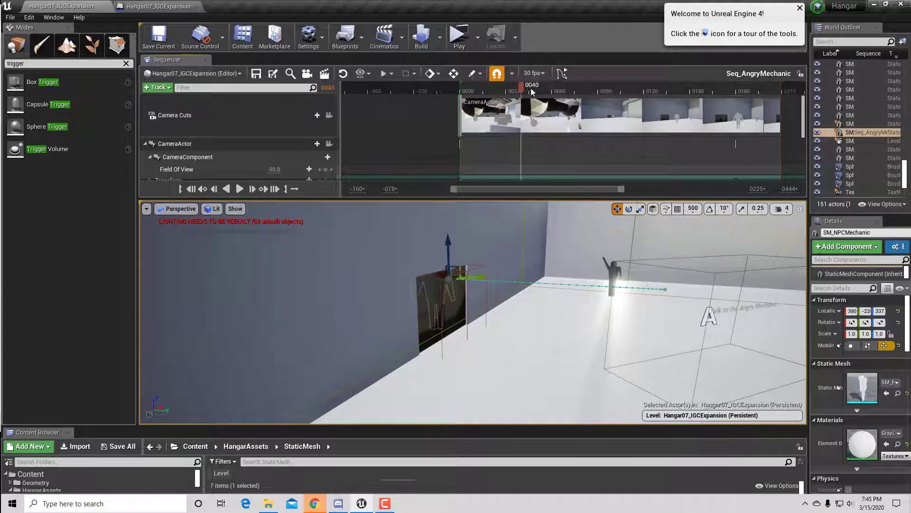
Step: Scrub Seq_AngryMechanic to frame 149 and back to frame 0 to examine the mechanic's movement
{"action": "left_click_drag", "start_coordinate": [532, 91], "coordinate": [480, 113]}
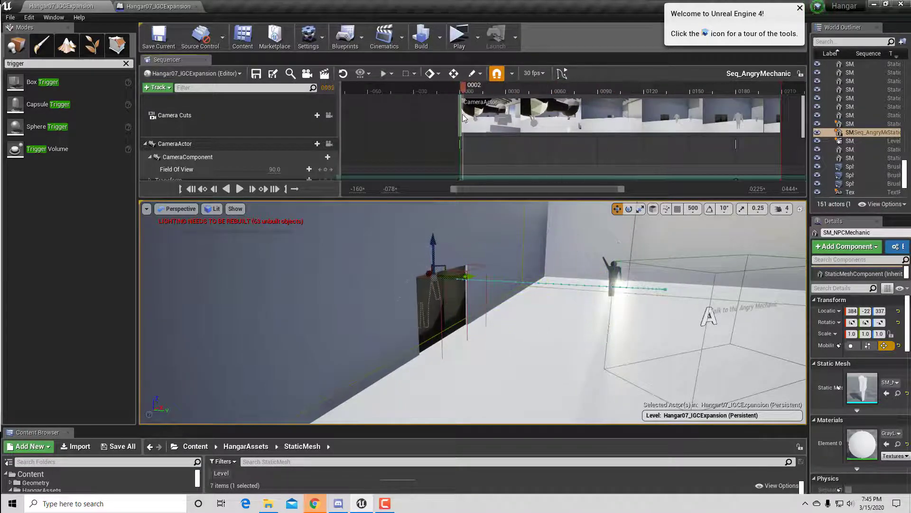
{"action": "left_click_drag", "start_coordinate": [520, 204], "coordinate": [521, 330]}
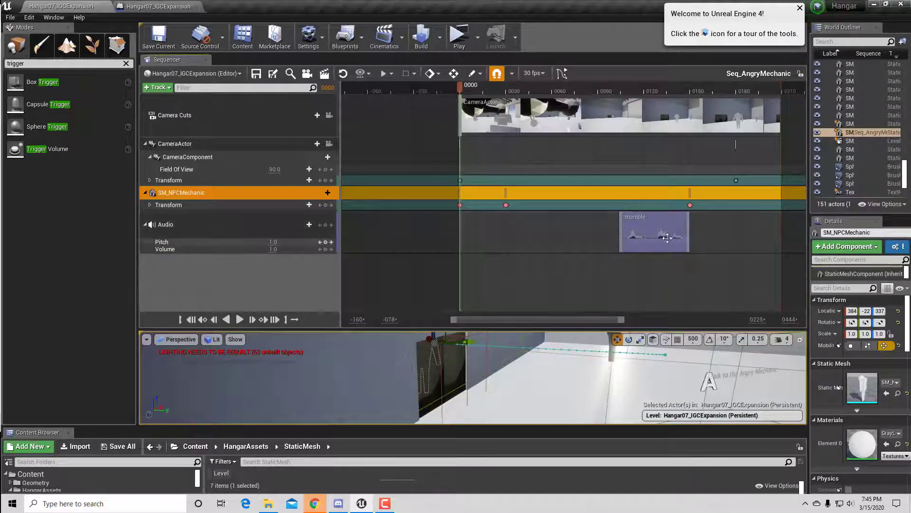
{"action": "left_click_drag", "start_coordinate": [592, 330], "coordinate": [593, 264]}
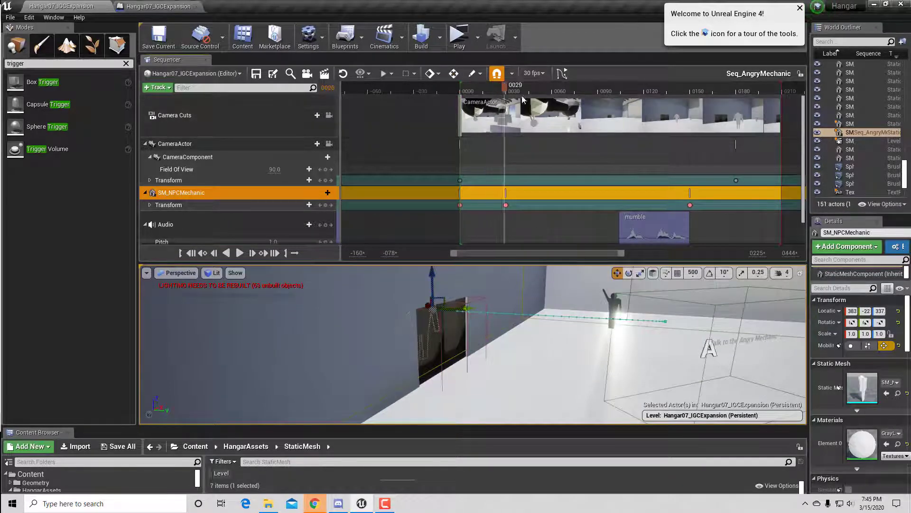
{"action": "left_click_drag", "start_coordinate": [523, 99], "coordinate": [676, 113]}
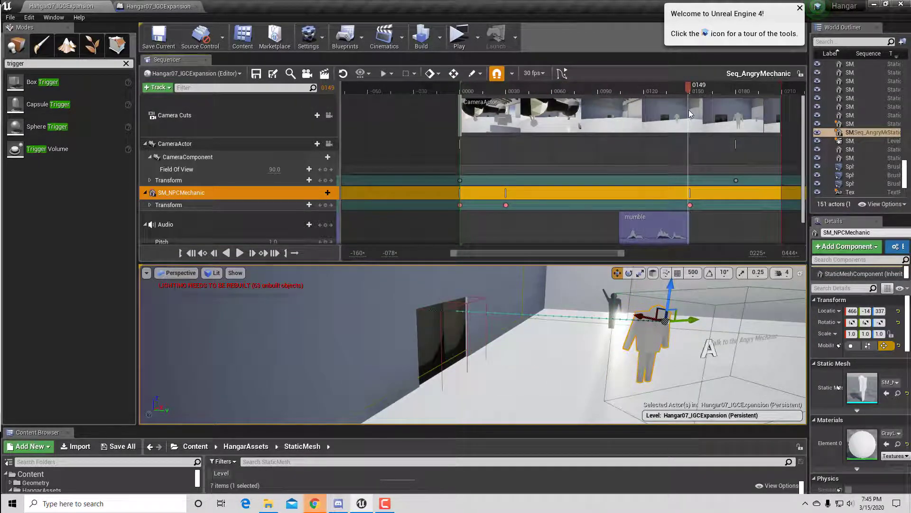
{"action": "left_click_drag", "start_coordinate": [688, 110], "coordinate": [462, 124]}
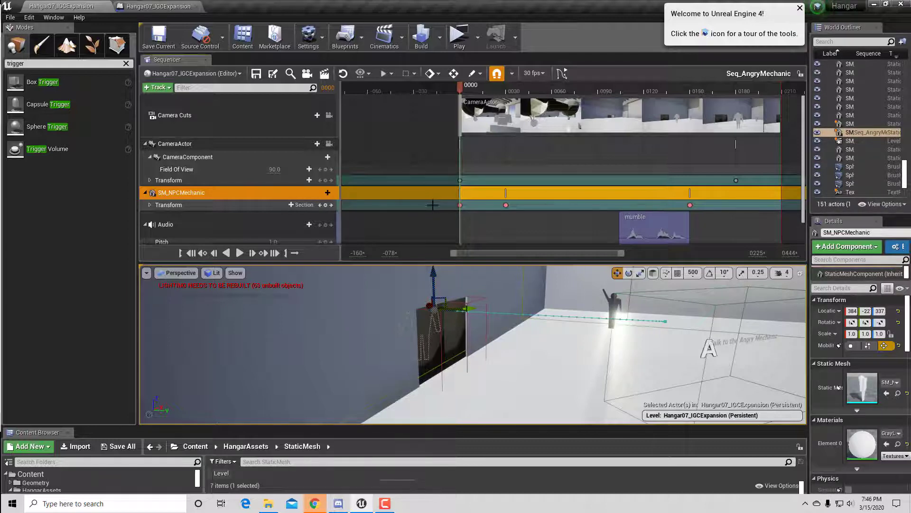
Step: Set the When Finished property of SM_NPCMechanic's Transform section to Keep State
{"action": "right_click", "coordinate": [569, 205]}
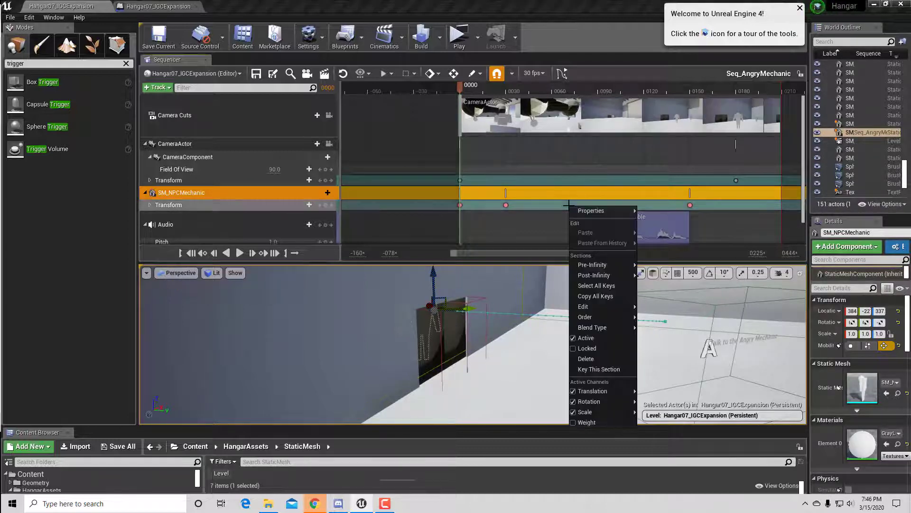
{"action": "mouse_move", "coordinate": [591, 212]}
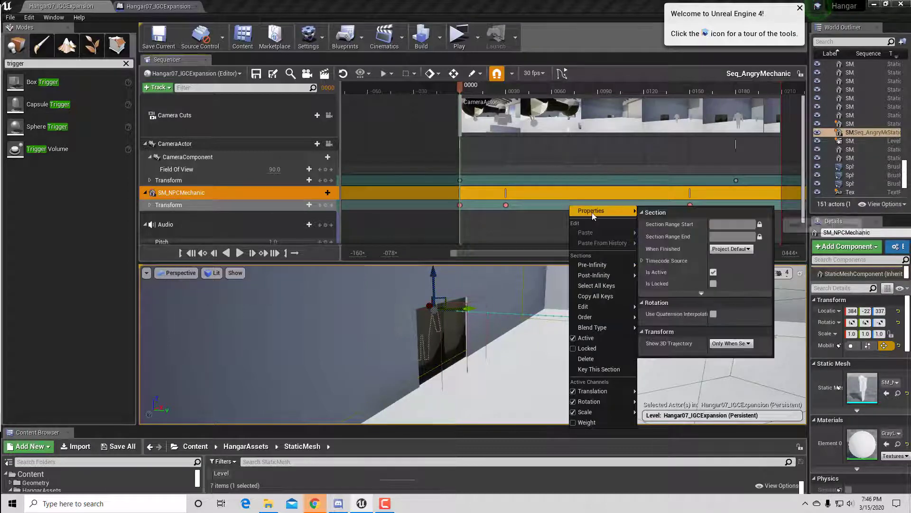
{"action": "left_click", "coordinate": [724, 250]}
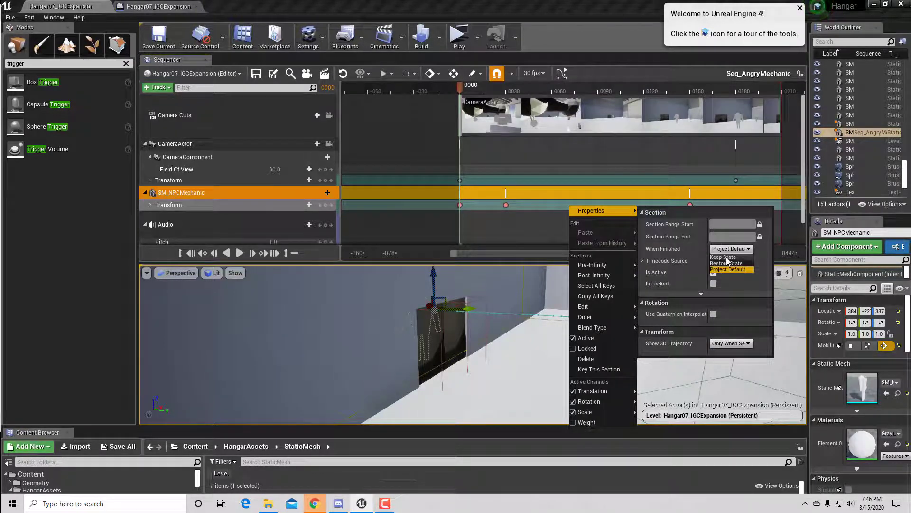
{"action": "left_click", "coordinate": [727, 257]}
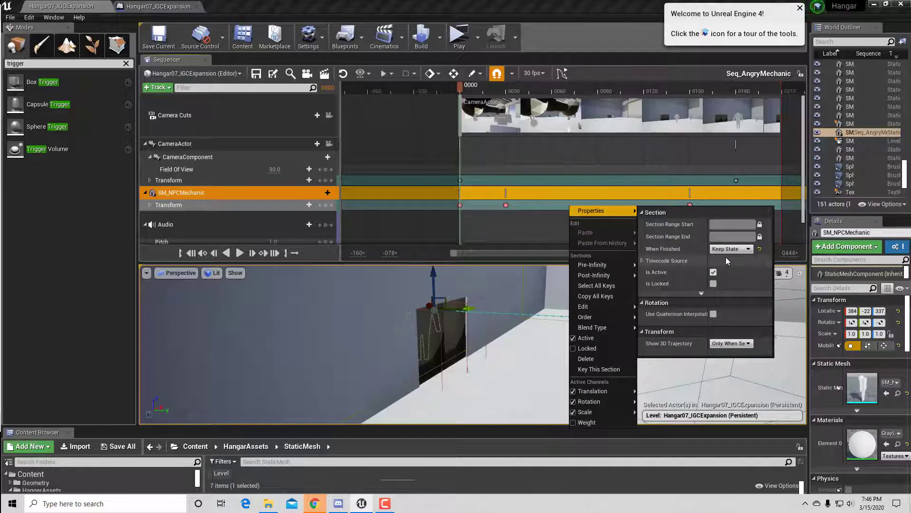
Step: Play the level and run through the hangar to the objectives until the angry mechanic cutscene starts
{"action": "left_click", "coordinate": [459, 34]}
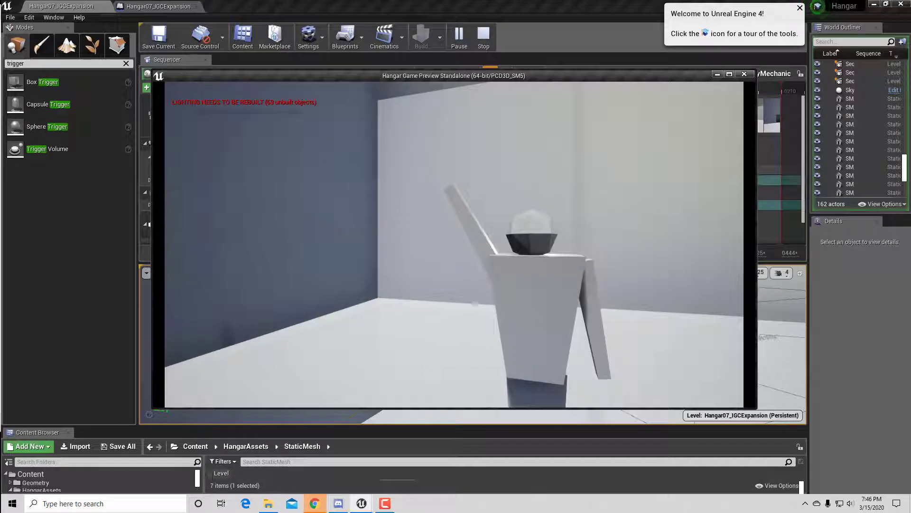
{"action": "key", "text": "w"}
{"action": "key", "text": "space"}
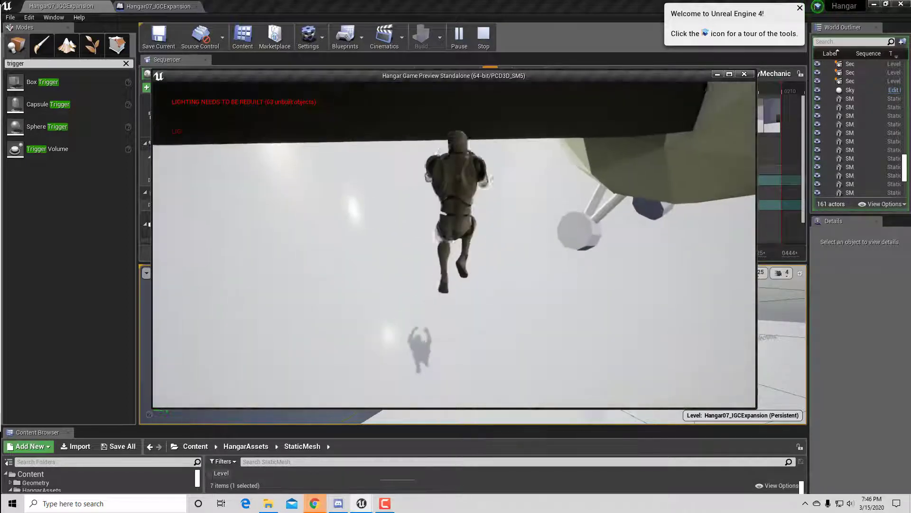
{"action": "key", "text": "w"}
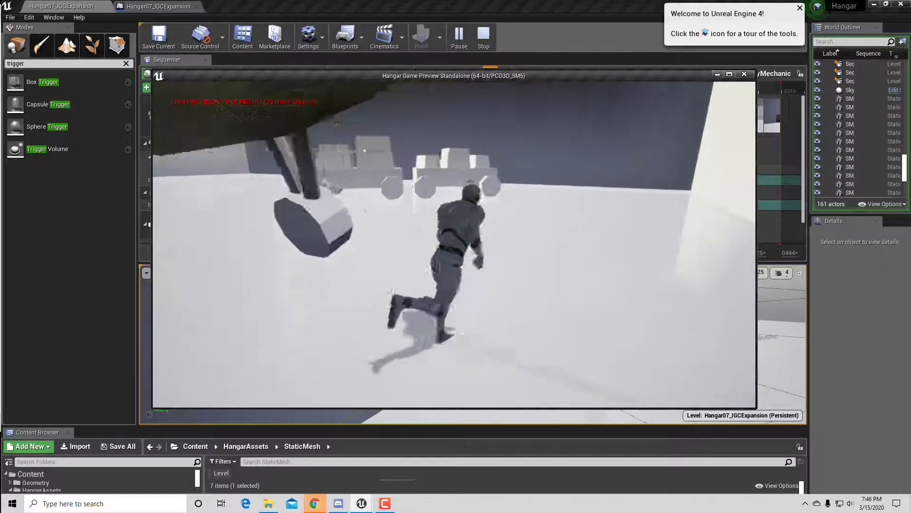
{"action": "key", "text": "w"}
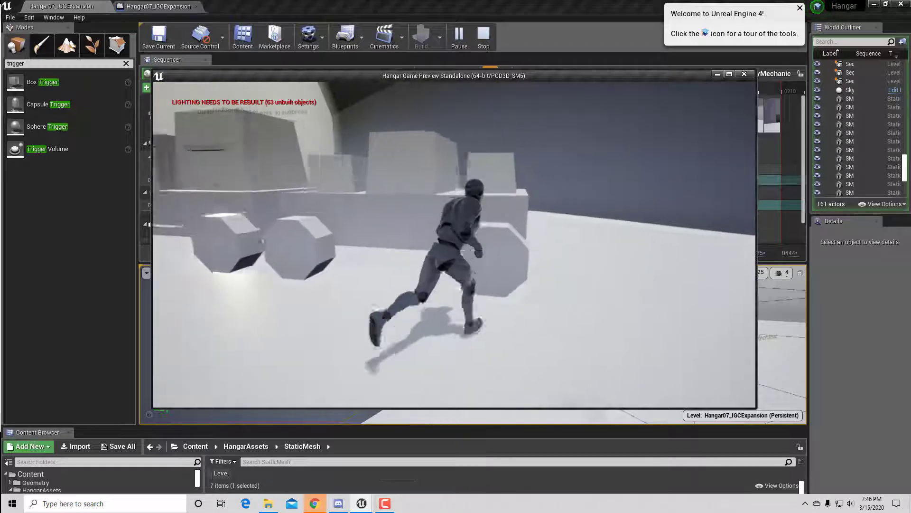
{"action": "key", "text": "w"}
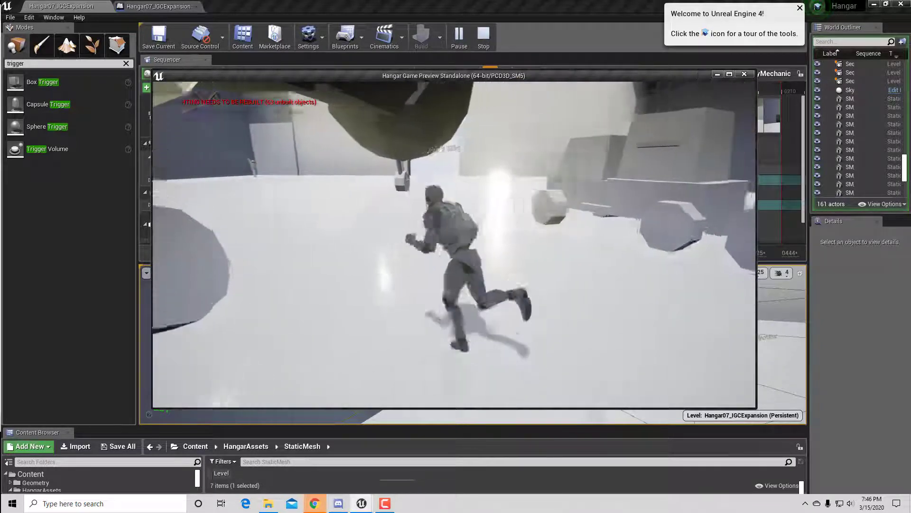
{"action": "key", "text": "w"}
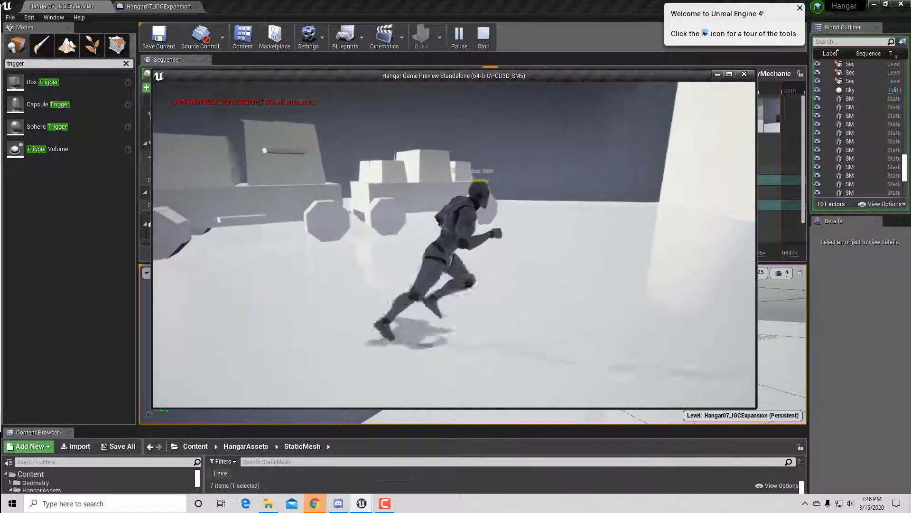
{"action": "key", "text": "w"}
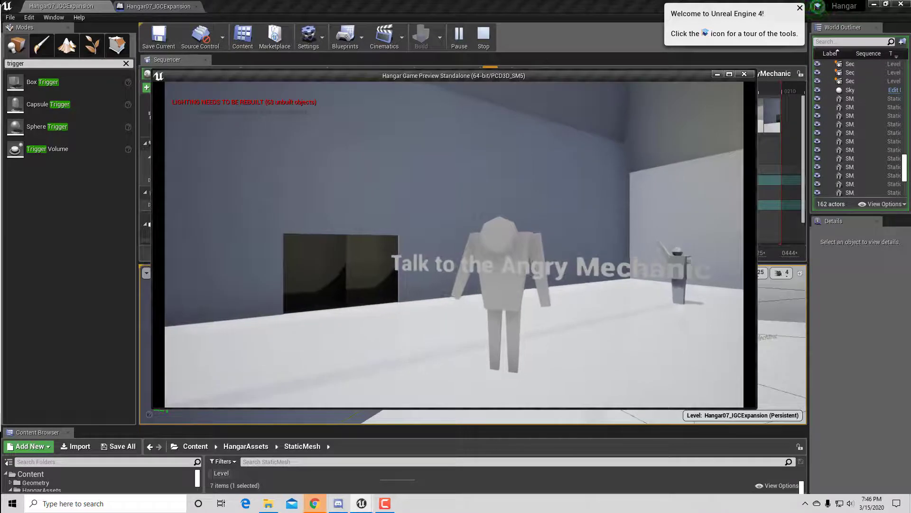
Step: Run up to the angry mechanic after the cutscene to check where he stands, and end the play session
{"action": "key", "text": "w"}
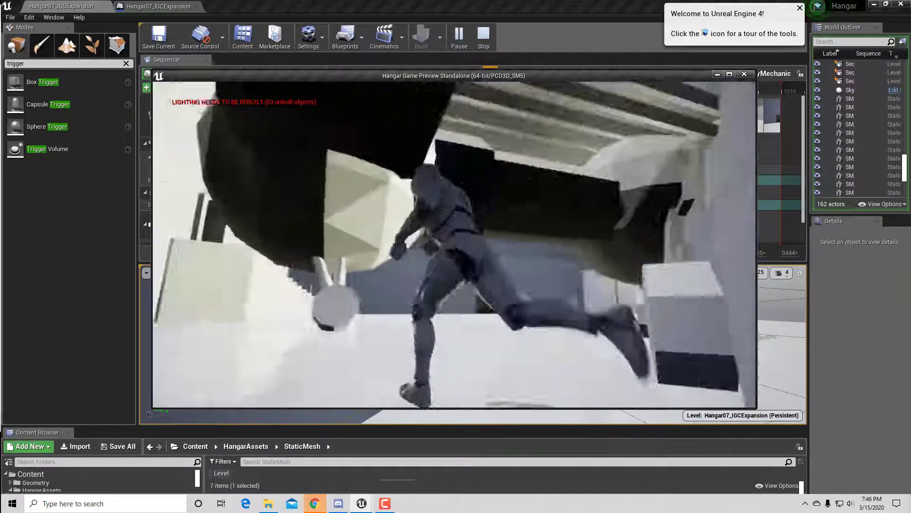
{"action": "key", "text": "w"}
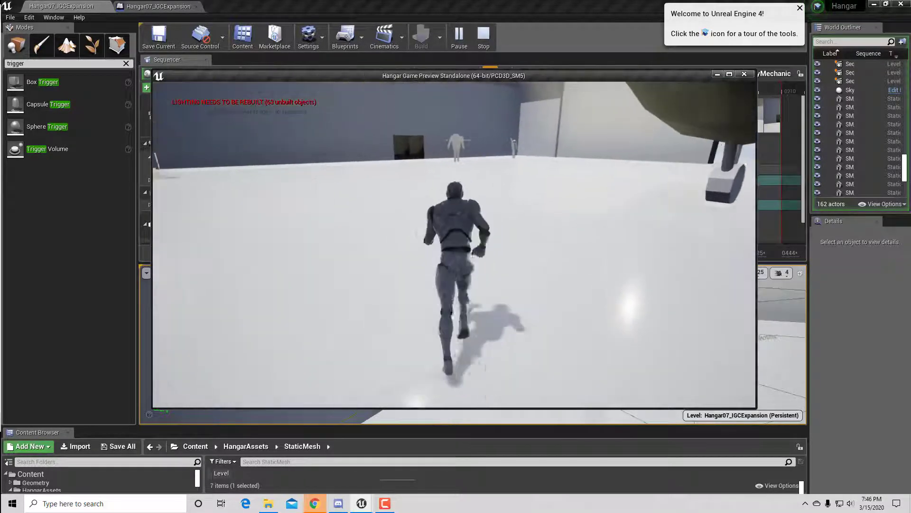
{"action": "key", "text": "w"}
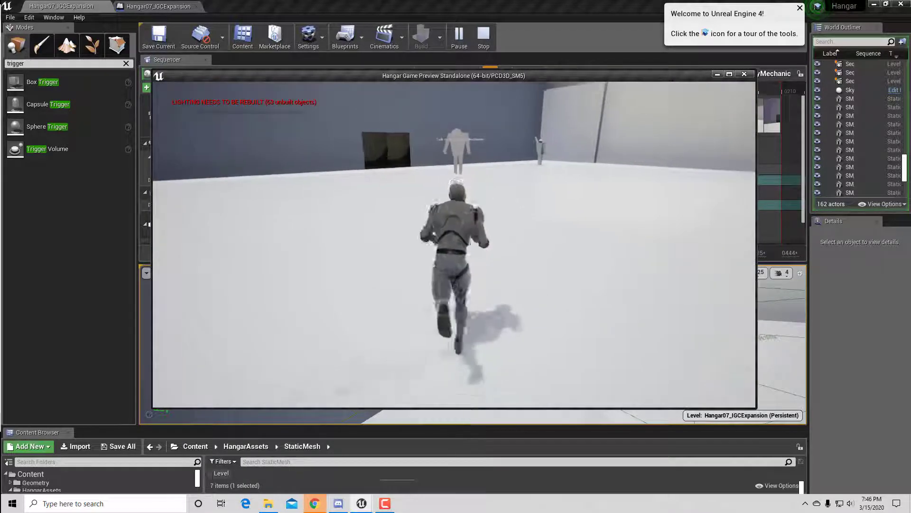
{"action": "key", "text": "w"}
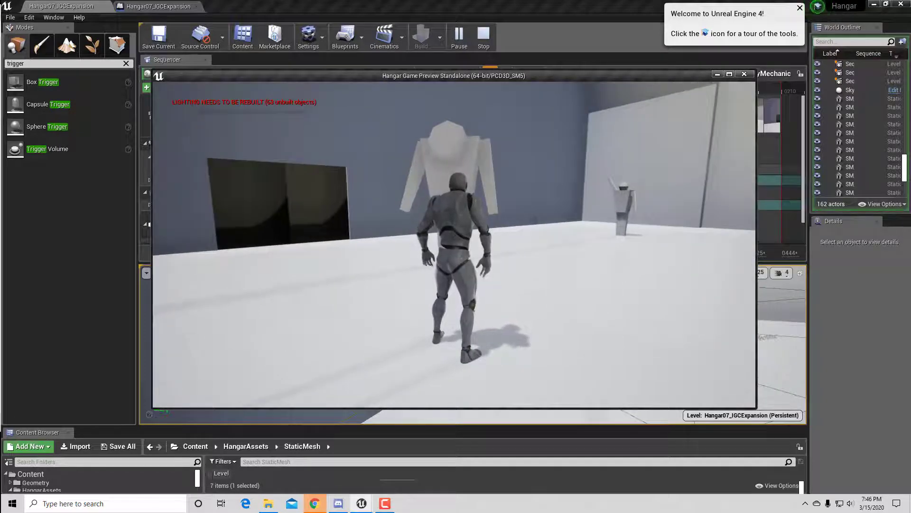
{"action": "key", "text": "Escape"}
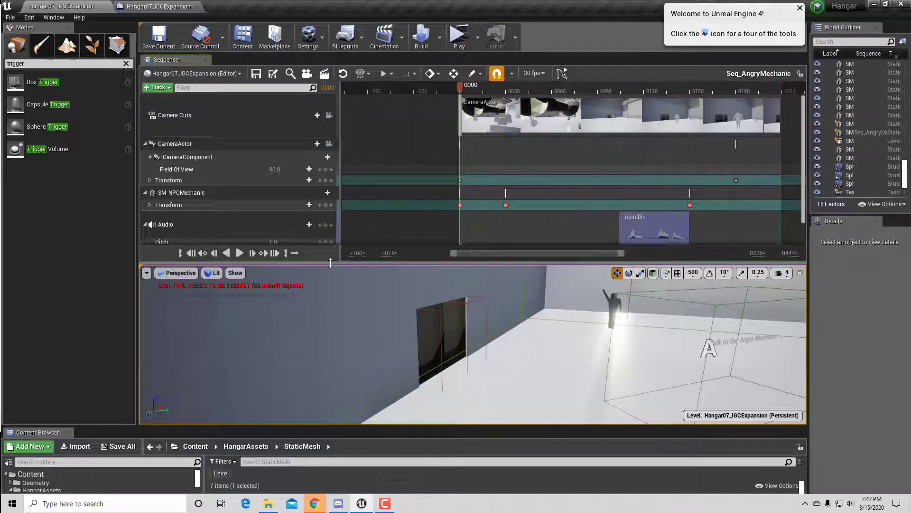
Step: Enlarge the Sequencer to show all tracks of Seq_AngryMechanic and select the mumble audio section
{"action": "left_click_drag", "start_coordinate": [330, 264], "coordinate": [317, 144]}
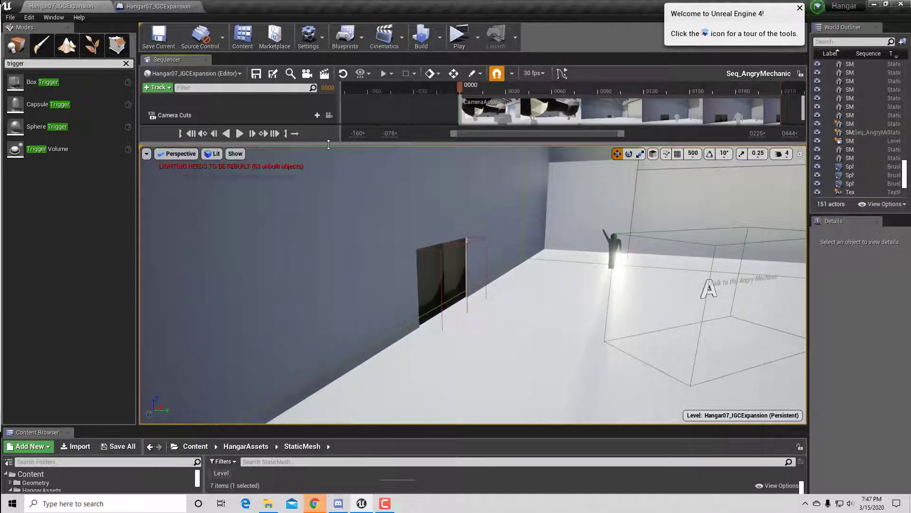
{"action": "left_click_drag", "start_coordinate": [328, 145], "coordinate": [348, 322]}
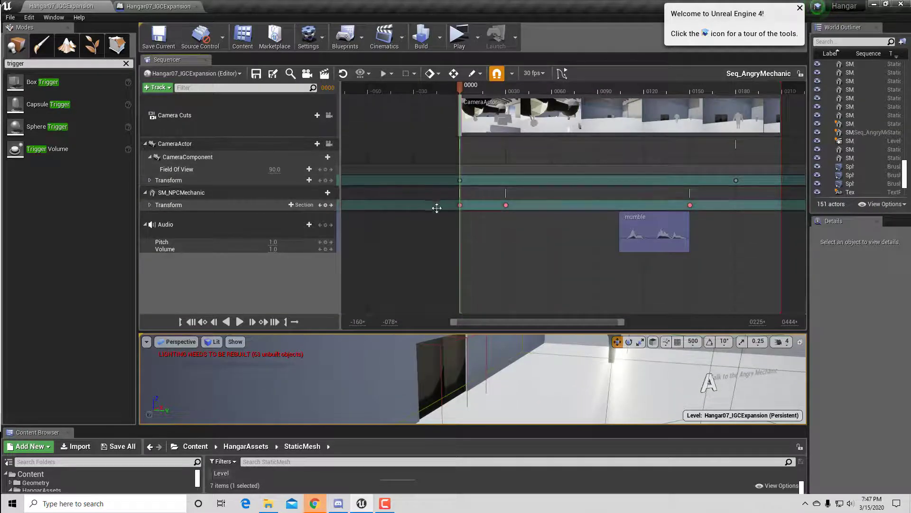
{"action": "left_click", "coordinate": [661, 233]}
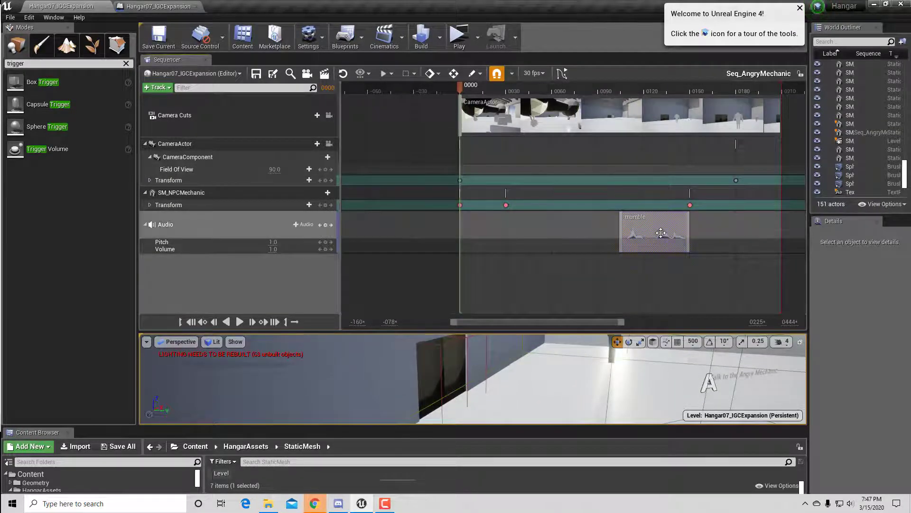
Step: Switch to the level blueprint and locate the Trigger_Goal3 overlap event in the Goal4A comment group
{"action": "left_click", "coordinate": [161, 9]}
{"action": "right_click_drag", "start_coordinate": [416, 250], "coordinate": [432, 289]}
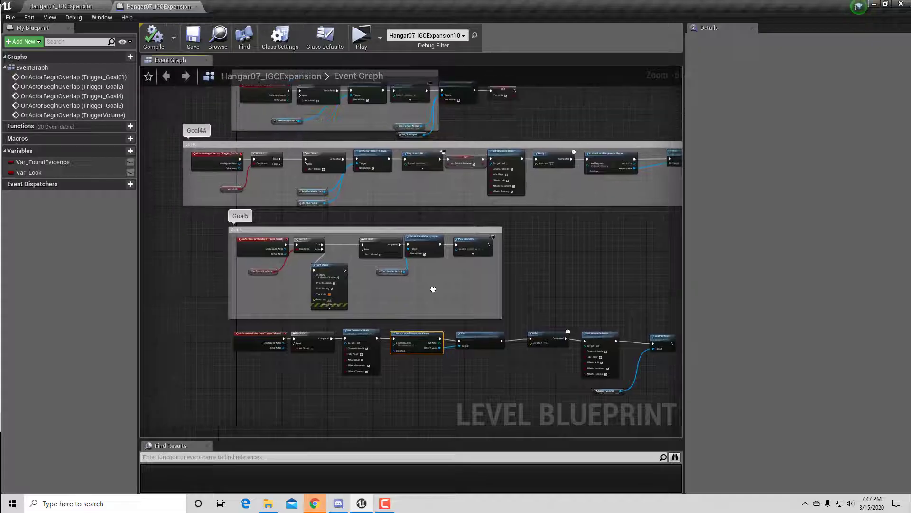
{"action": "scroll", "coordinate": [269, 269], "scroll_direction": "up", "scroll_amount": 5}
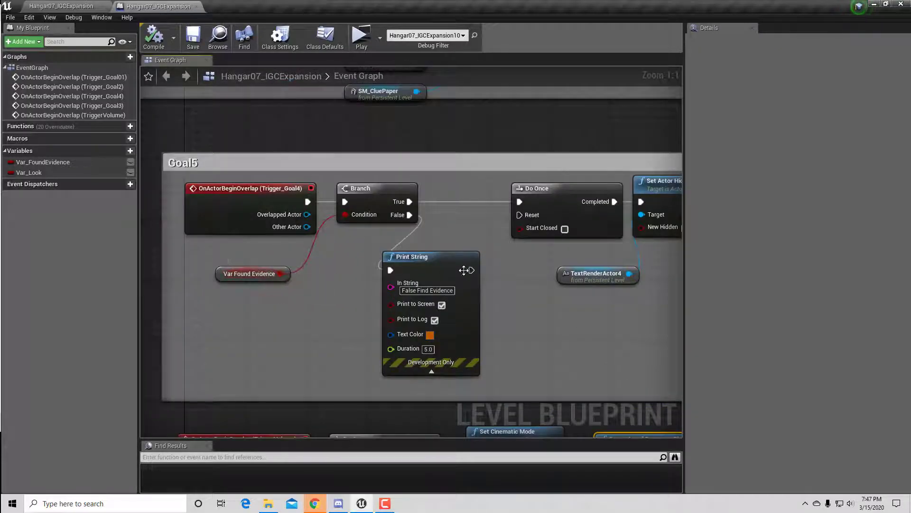
{"action": "right_click_drag", "start_coordinate": [503, 273], "coordinate": [460, 308]}
{"action": "scroll", "coordinate": [460, 308], "scroll_direction": "down", "scroll_amount": 1}
{"action": "right_click_drag", "start_coordinate": [342, 208], "coordinate": [567, 376]}
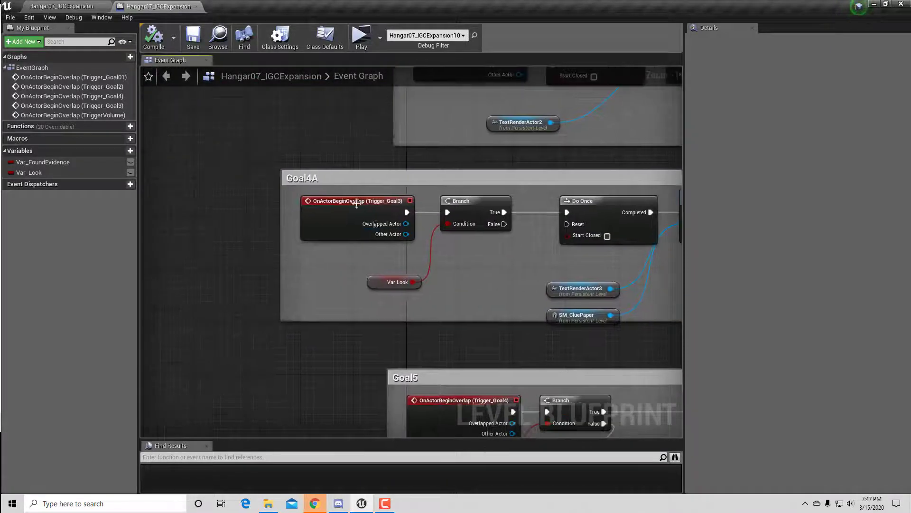
{"action": "left_click", "coordinate": [351, 203]}
Step: Review the Goal4A chain and examine its Branch node and the Var Look variable feeding the condition
{"action": "right_click_drag", "start_coordinate": [499, 273], "coordinate": [2, 255]}
{"action": "right_click_drag", "start_coordinate": [556, 231], "coordinate": [361, 235]}
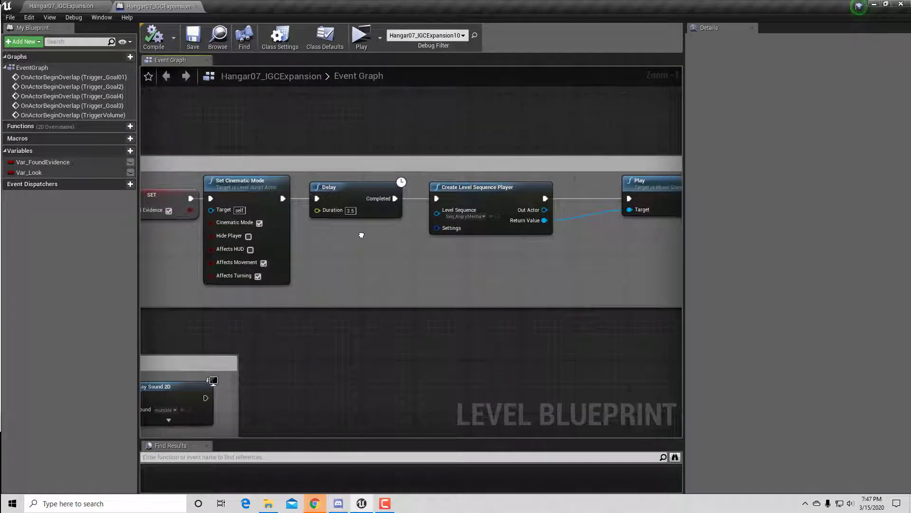
{"action": "scroll", "coordinate": [360, 234], "scroll_direction": "down", "scroll_amount": 3}
{"action": "scroll", "coordinate": [474, 239], "scroll_direction": "down", "scroll_amount": 3}
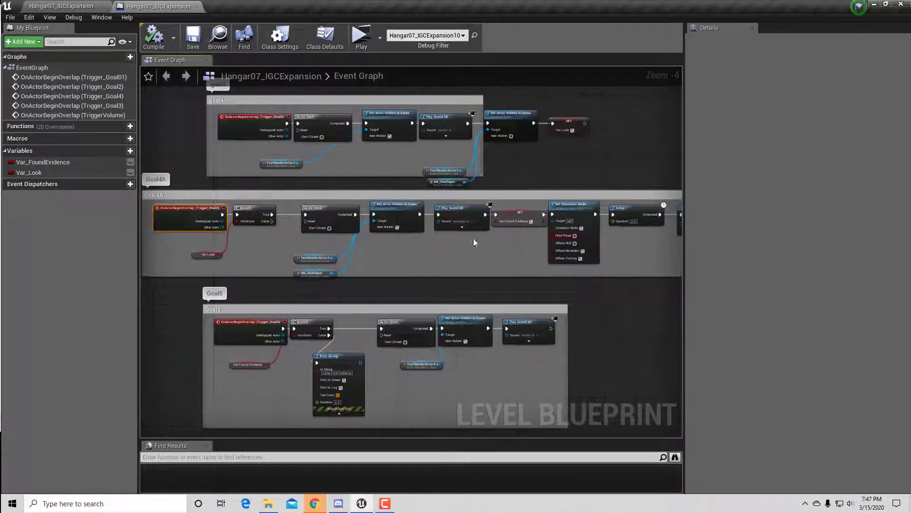
{"action": "scroll", "coordinate": [290, 245], "scroll_direction": "up", "scroll_amount": 7}
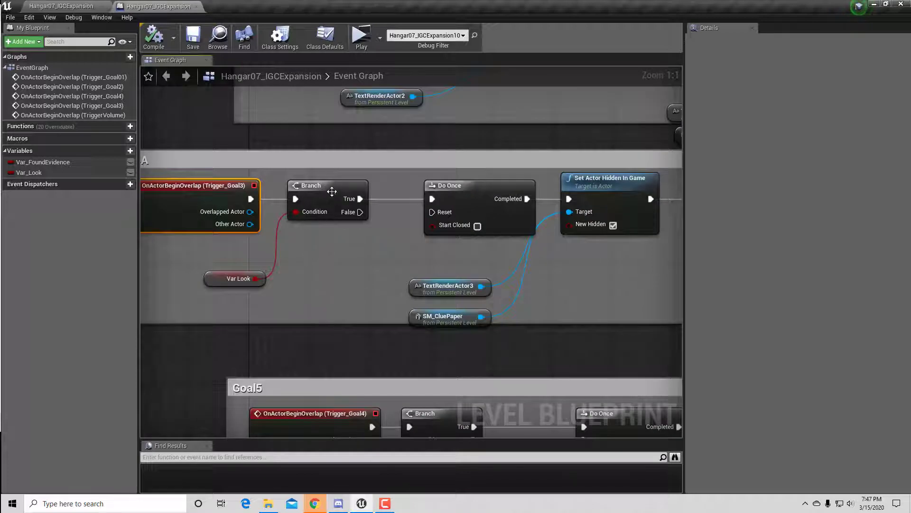
{"action": "left_click", "coordinate": [327, 190]}
{"action": "left_click", "coordinate": [222, 277]}
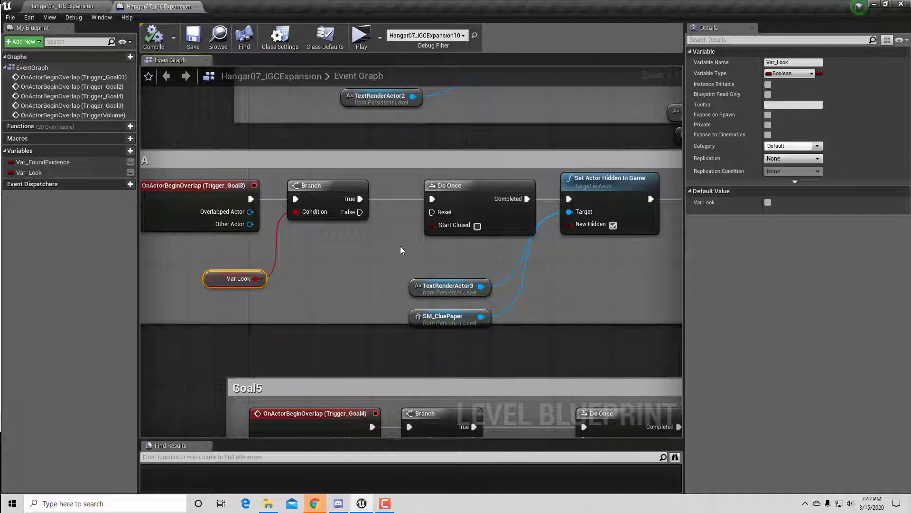
{"action": "left_click", "coordinate": [327, 189]}
Step: Examine Goal4A's Do Once, Set Actor Hidden In Game and Play Sound 2D nodes, including the hidden target actors
{"action": "right_click_drag", "start_coordinate": [407, 252], "coordinate": [183, 250]}
{"action": "left_click", "coordinate": [295, 190]}
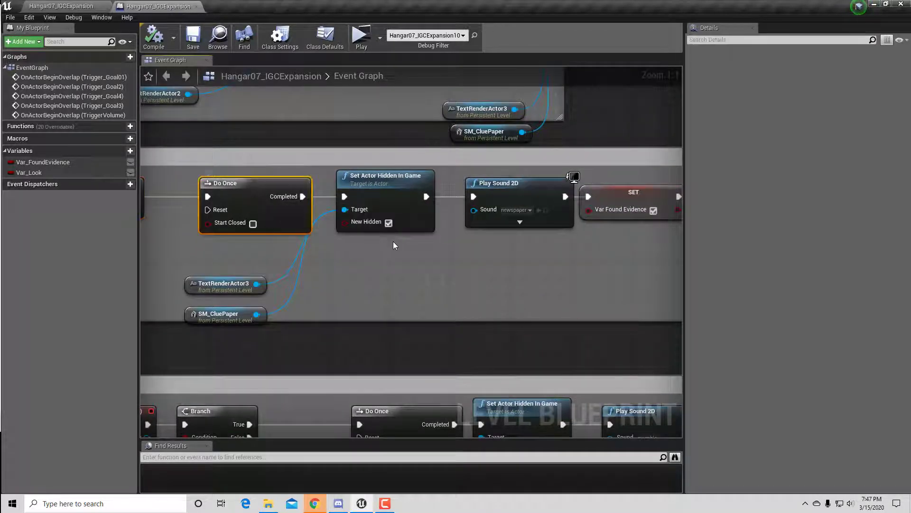
{"action": "left_click", "coordinate": [390, 192]}
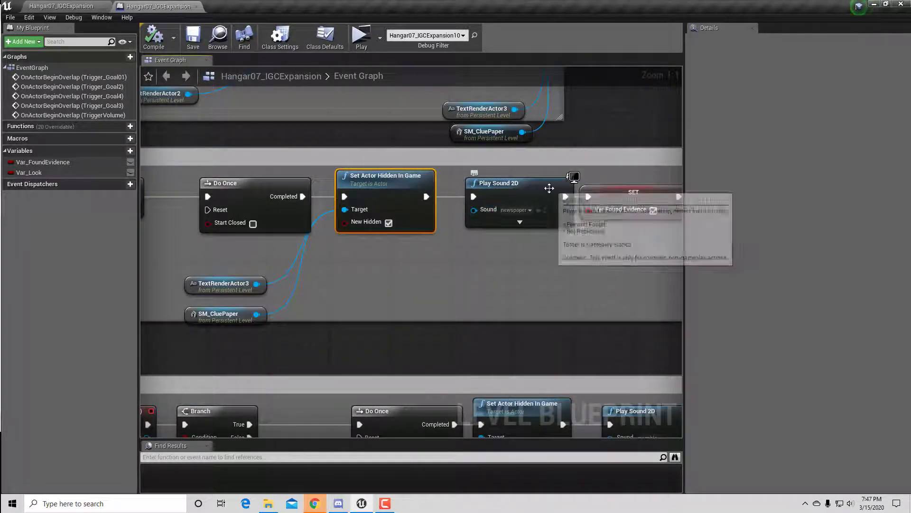
{"action": "left_click", "coordinate": [549, 187]}
{"action": "right_click_drag", "start_coordinate": [603, 270], "coordinate": [681, 274]}
{"action": "left_click", "coordinate": [273, 287]}
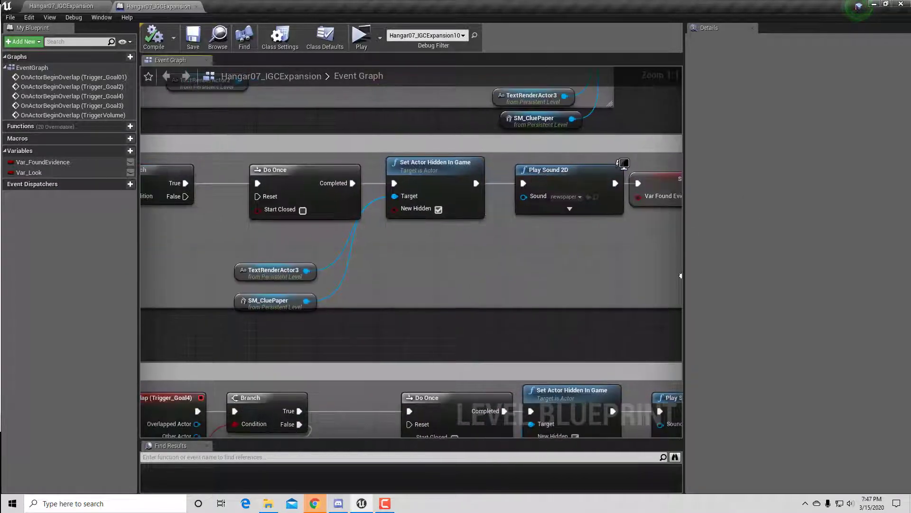
{"action": "left_click", "coordinate": [462, 199]}
{"action": "right_click_drag", "start_coordinate": [556, 252], "coordinate": [228, 266]}
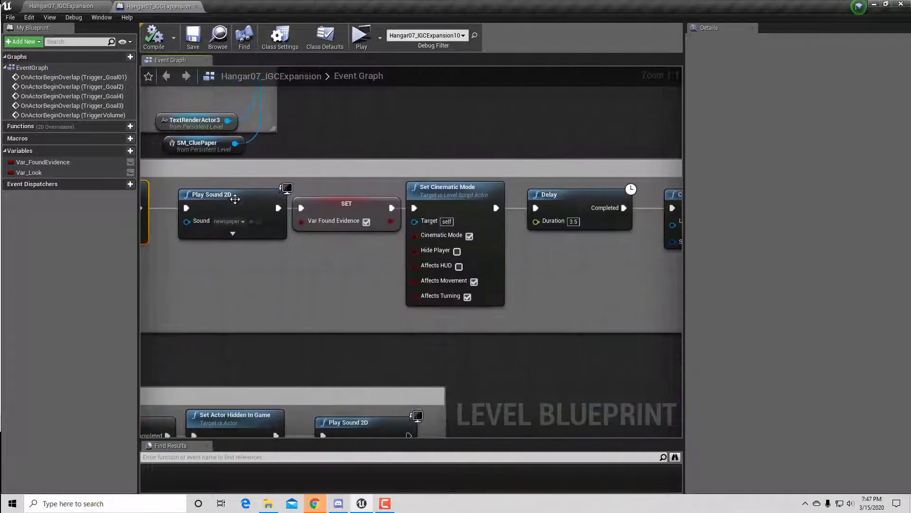
{"action": "left_click", "coordinate": [235, 199]}
{"action": "right_click_drag", "start_coordinate": [354, 283], "coordinate": [278, 265]}
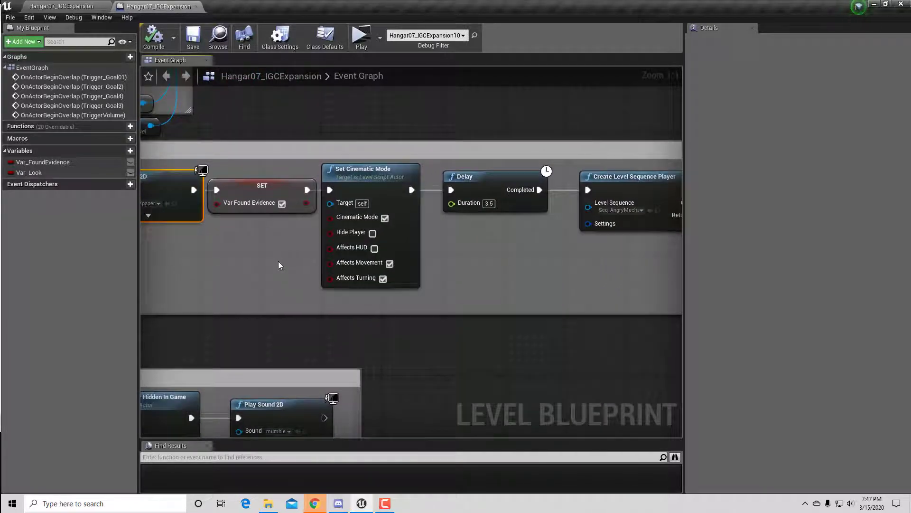
Step: Examine Goal4A's Var Found Evidence setter, first Set Cinematic Mode node and the Delay before the sequence
{"action": "left_click", "coordinate": [274, 187]}
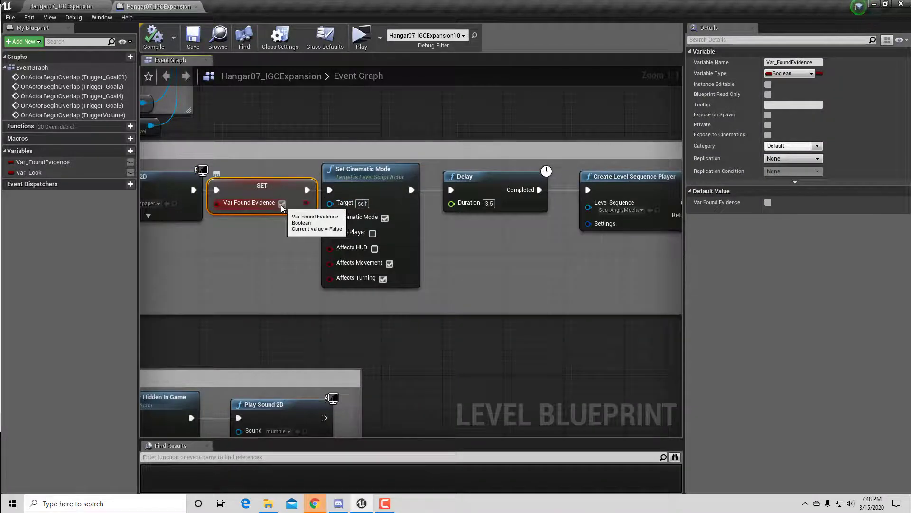
{"action": "left_click", "coordinate": [282, 205]}
{"action": "left_click", "coordinate": [398, 197]}
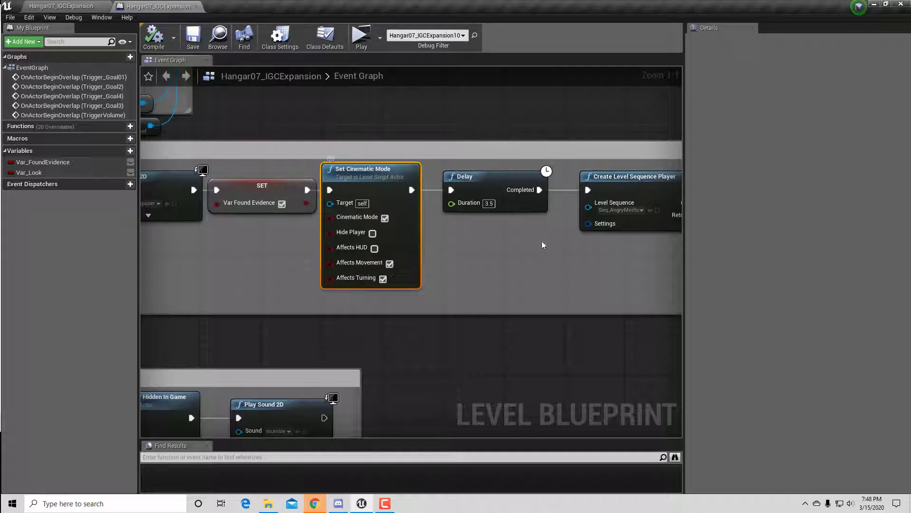
{"action": "right_click_drag", "start_coordinate": [542, 241], "coordinate": [281, 223]}
{"action": "left_click", "coordinate": [288, 201]}
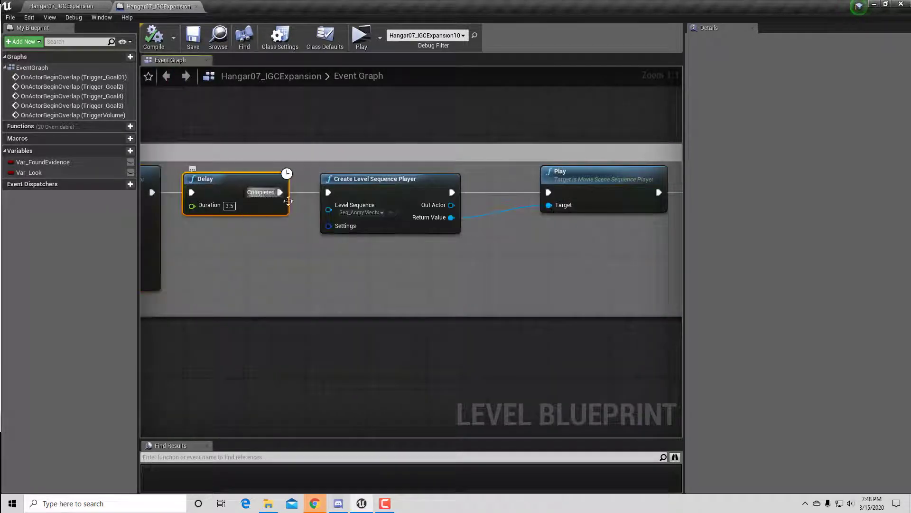
Step: Examine the rest of the Goal4A chain from Create Level Sequence Player to the final Set Cinematic Mode node
{"action": "left_click", "coordinate": [397, 194]}
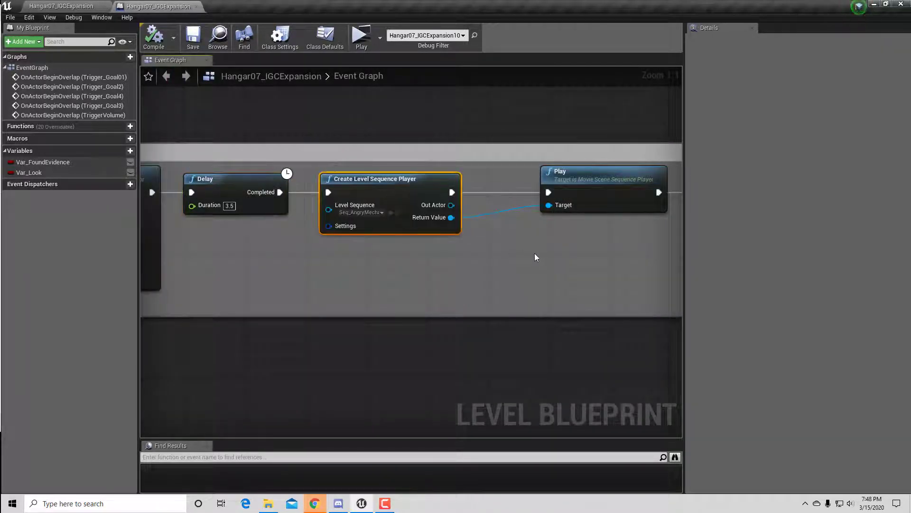
{"action": "right_click_drag", "start_coordinate": [535, 256], "coordinate": [363, 250]}
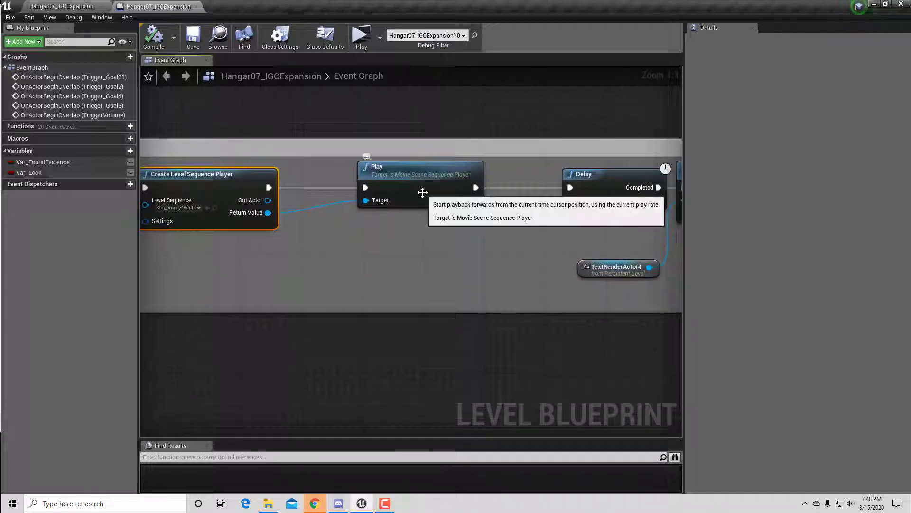
{"action": "left_click", "coordinate": [422, 192]}
{"action": "right_click_drag", "start_coordinate": [523, 247], "coordinate": [178, 238]}
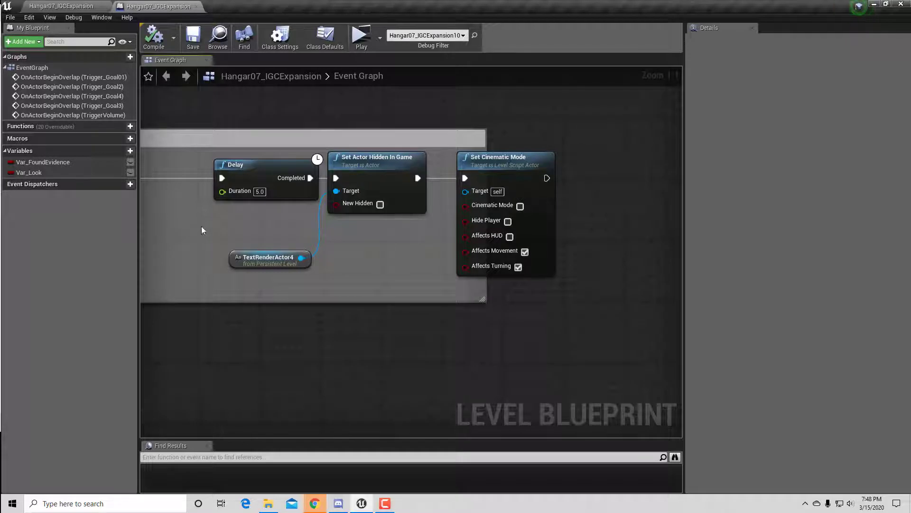
{"action": "left_click", "coordinate": [251, 178]}
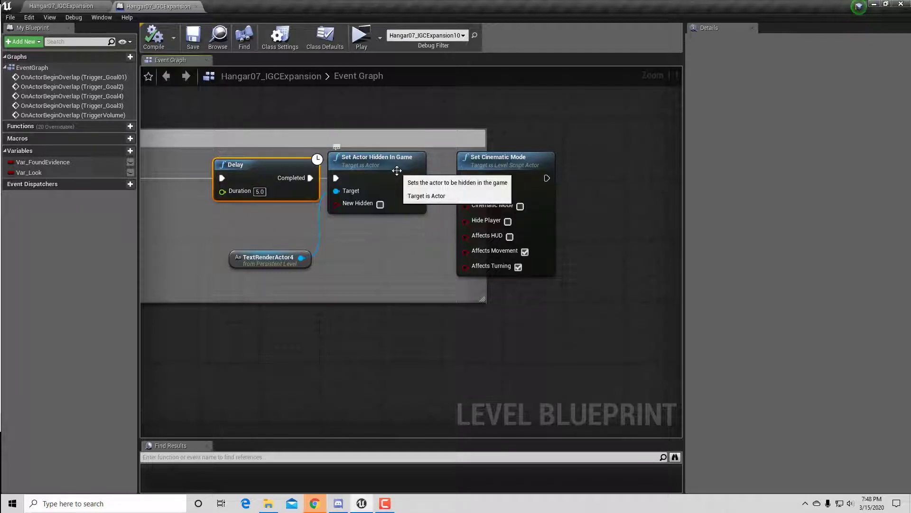
{"action": "left_click", "coordinate": [397, 169]}
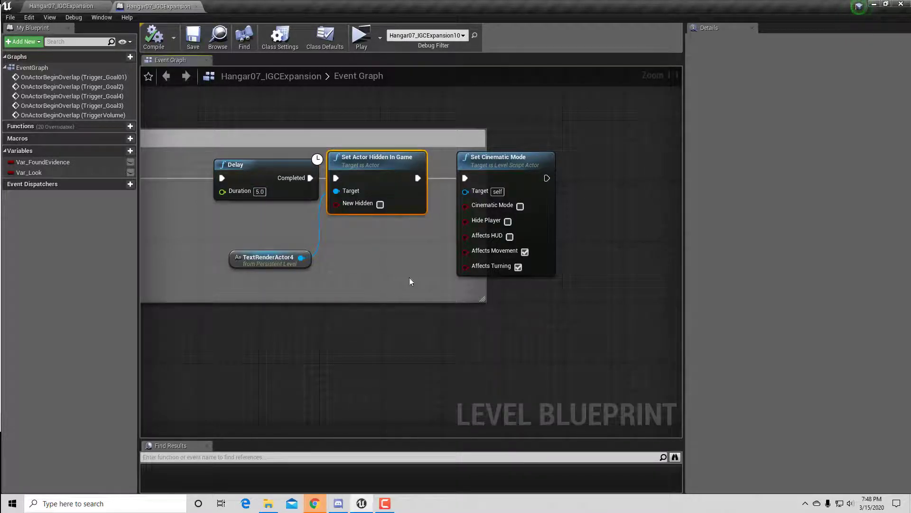
{"action": "right_click_drag", "start_coordinate": [427, 271], "coordinate": [324, 243]}
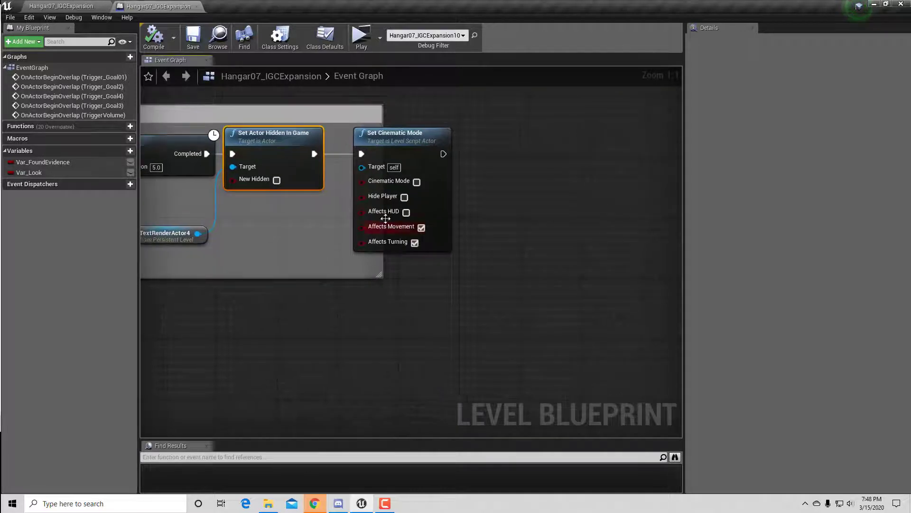
{"action": "left_click", "coordinate": [407, 153]}
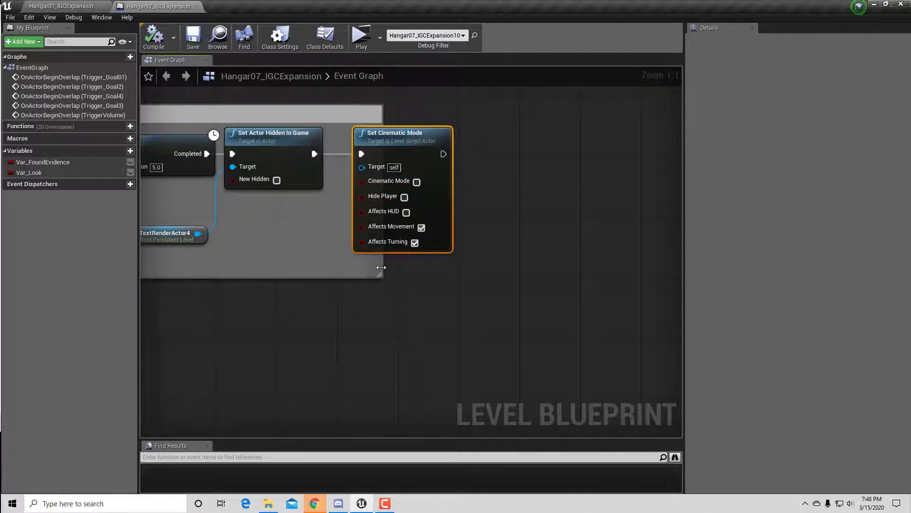
Step: Widen the Goal4A comment box to enclose the final Set Cinematic Mode node and bring all comment groups into view
{"action": "left_click_drag", "start_coordinate": [379, 274], "coordinate": [496, 276]}
{"action": "right_click_drag", "start_coordinate": [344, 333], "coordinate": [519, 390]}
{"action": "scroll", "coordinate": [518, 391], "scroll_direction": "down", "scroll_amount": 6}
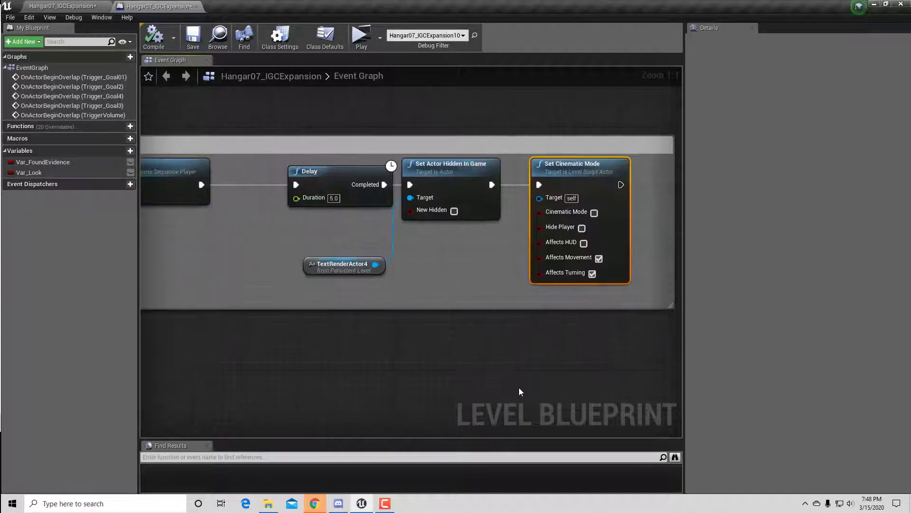
{"action": "right_click_drag", "start_coordinate": [409, 384], "coordinate": [473, 313]}
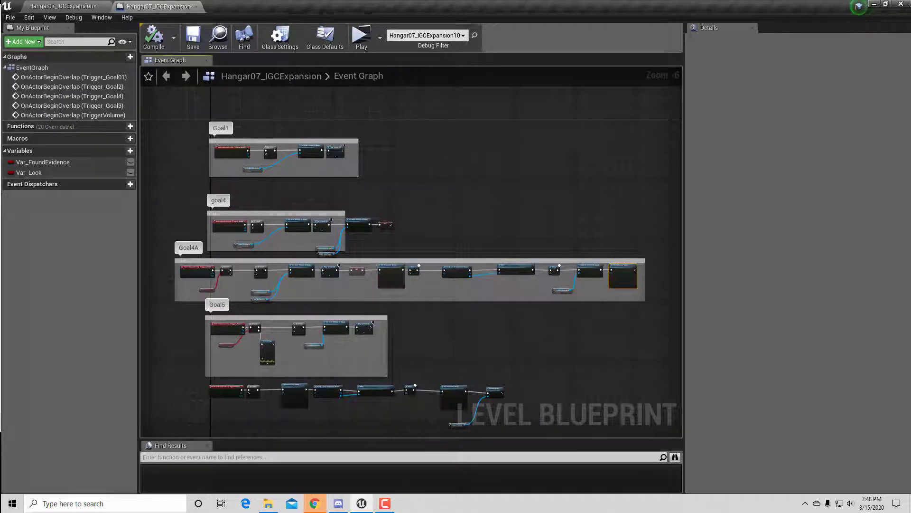